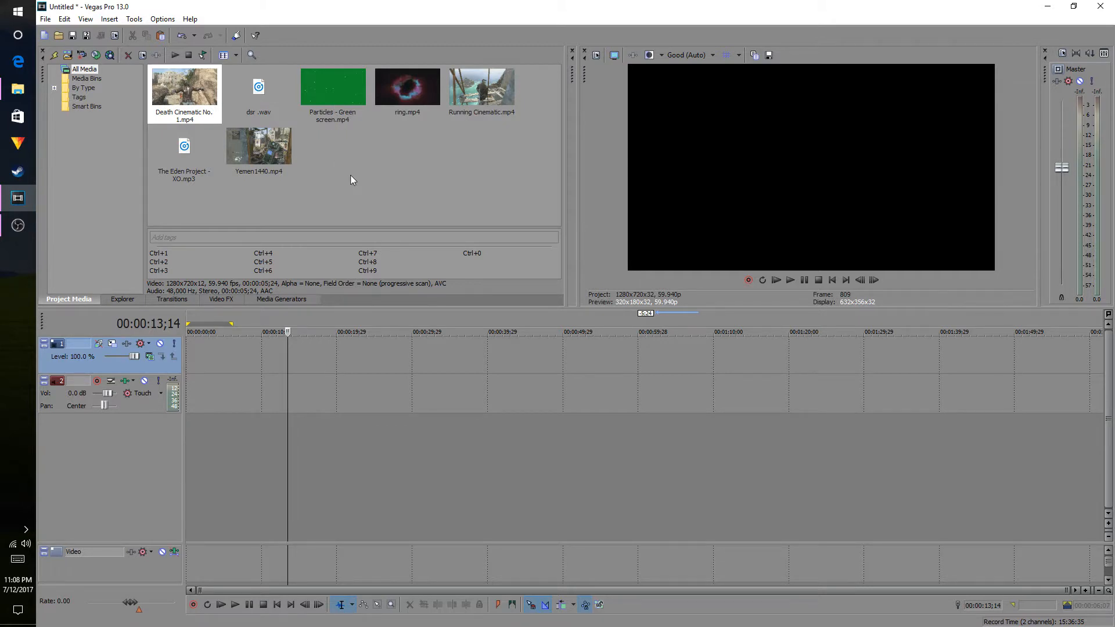
Place the Running Cinematic, Yemen1440 and Death Cinematic No. 1 clips in that order on the timeline, leaving gaps between them
drag(346, 90, 340, 114)
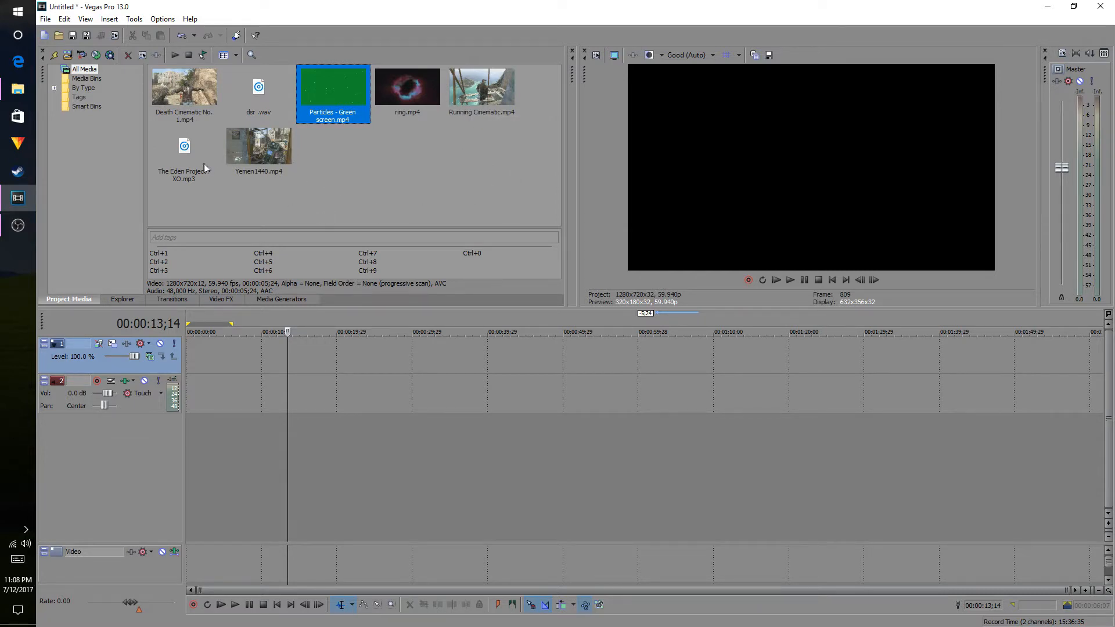
drag(485, 93, 451, 198)
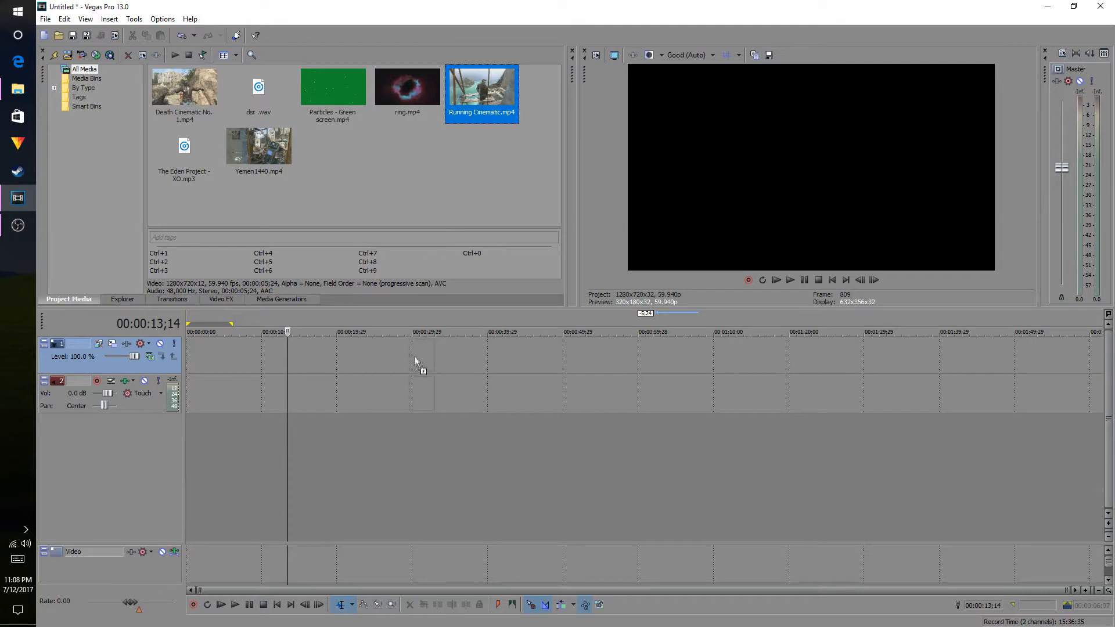
drag(415, 360, 302, 363)
drag(259, 148, 397, 357)
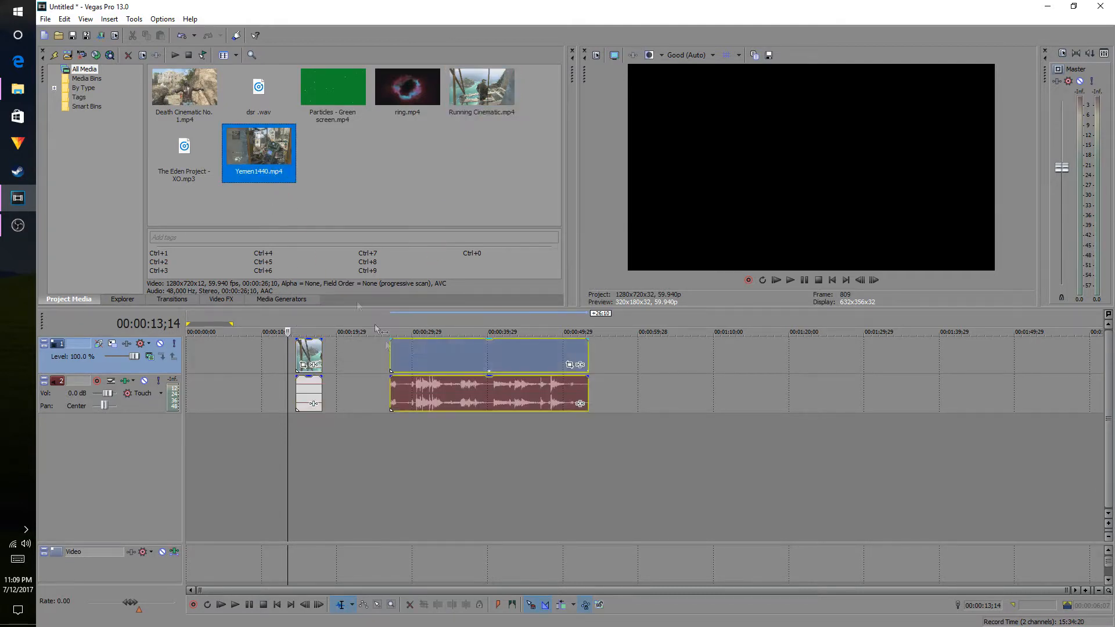
drag(204, 84, 643, 373)
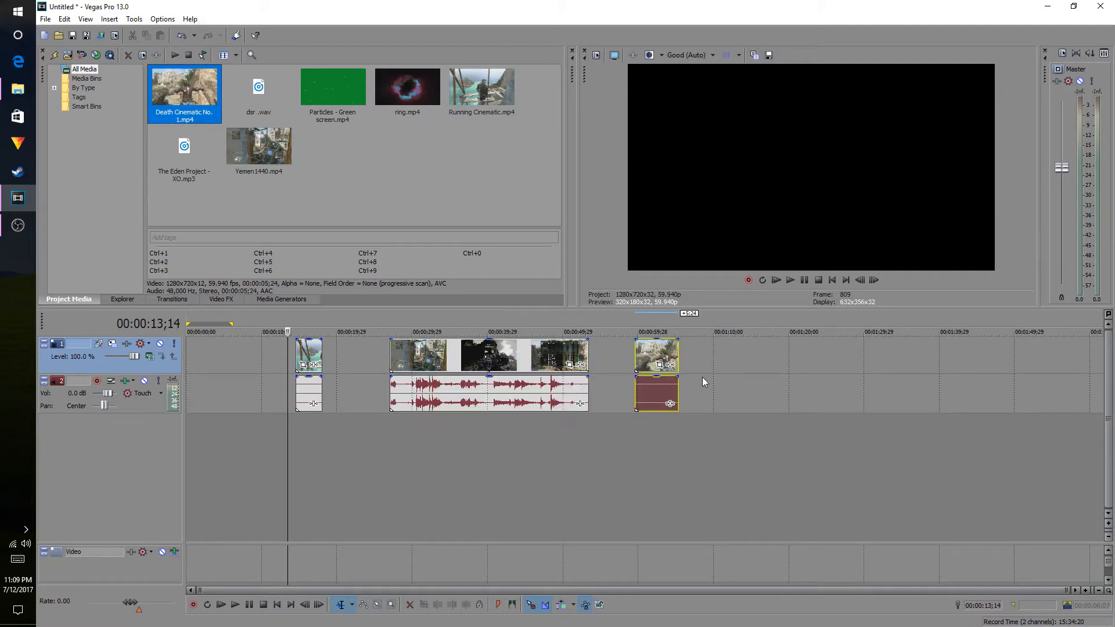
Disable resampling for the Running Cinematic video event
right_click(307, 351)
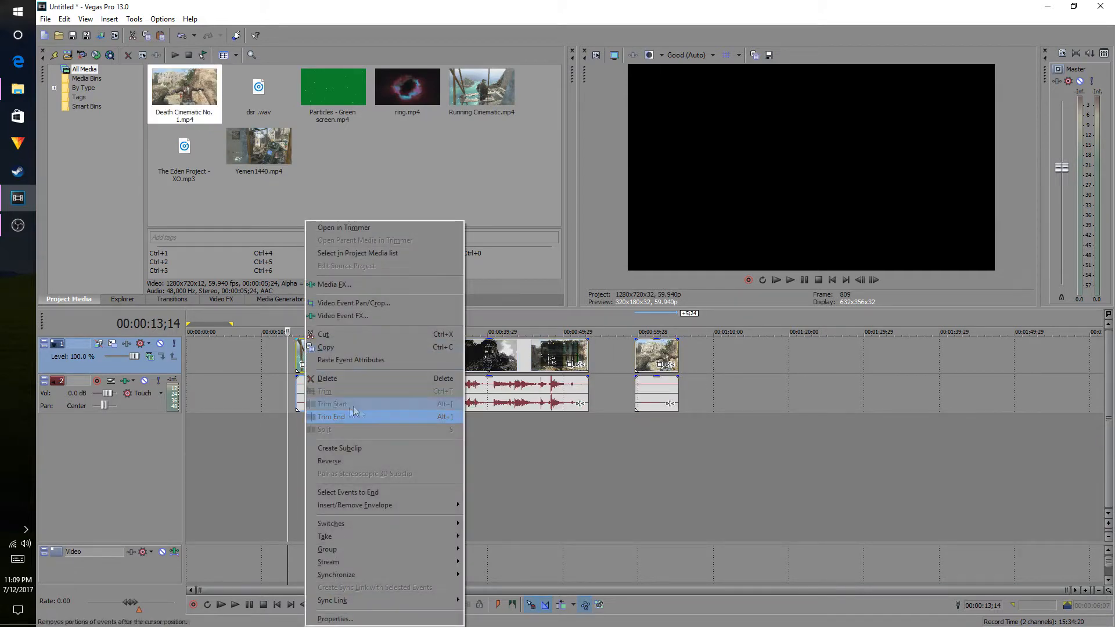
click(412, 619)
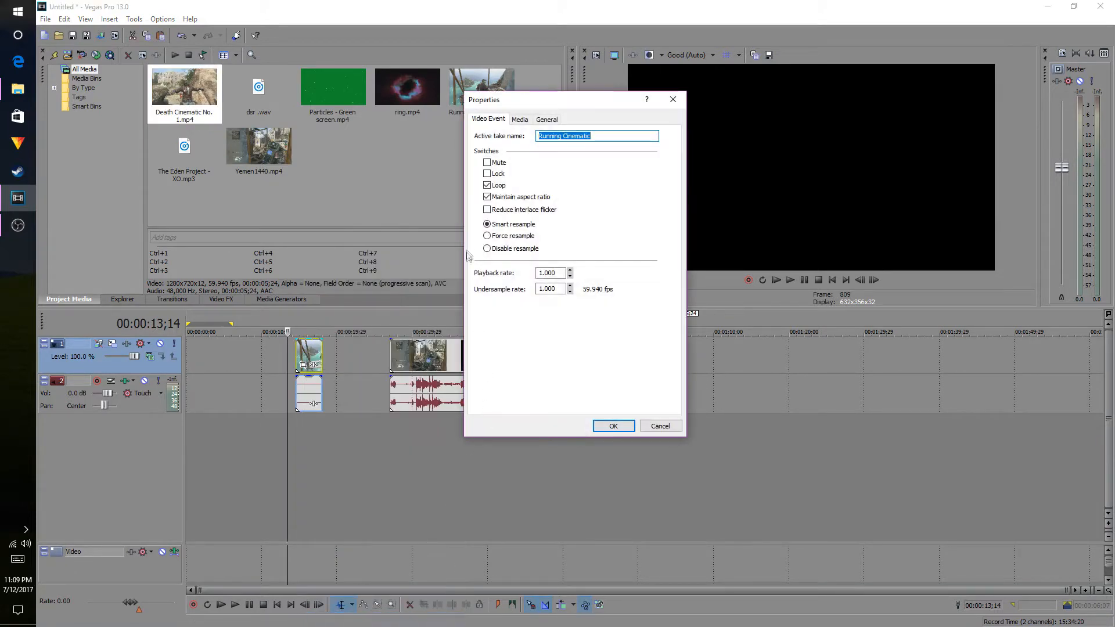
click(487, 248)
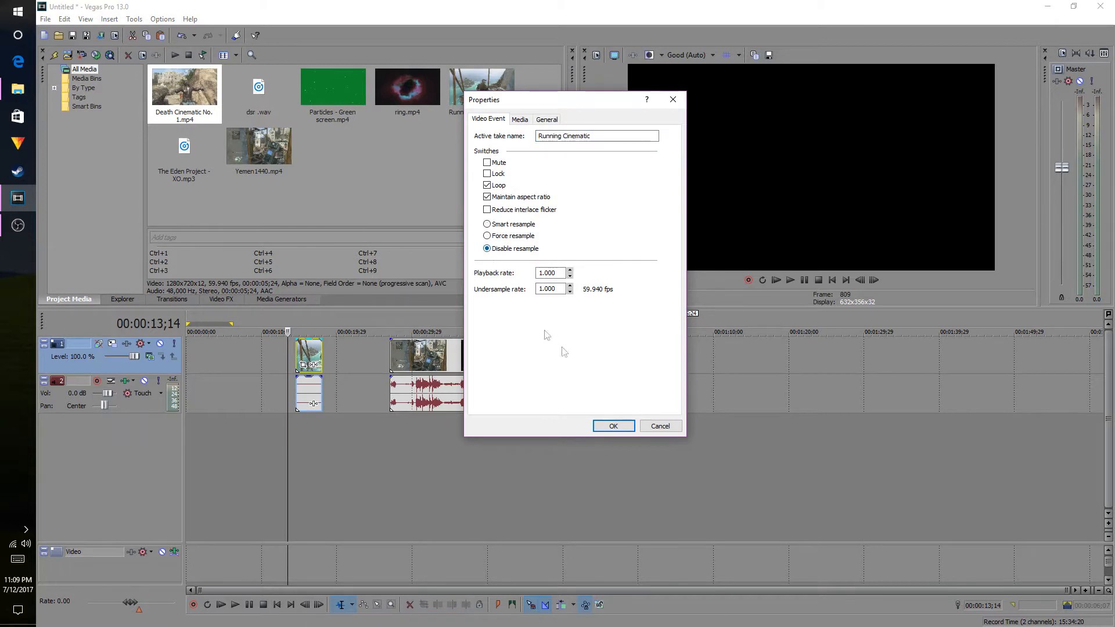
click(619, 428)
Disable resampling for the Yemen1440 video event
right_click(508, 360)
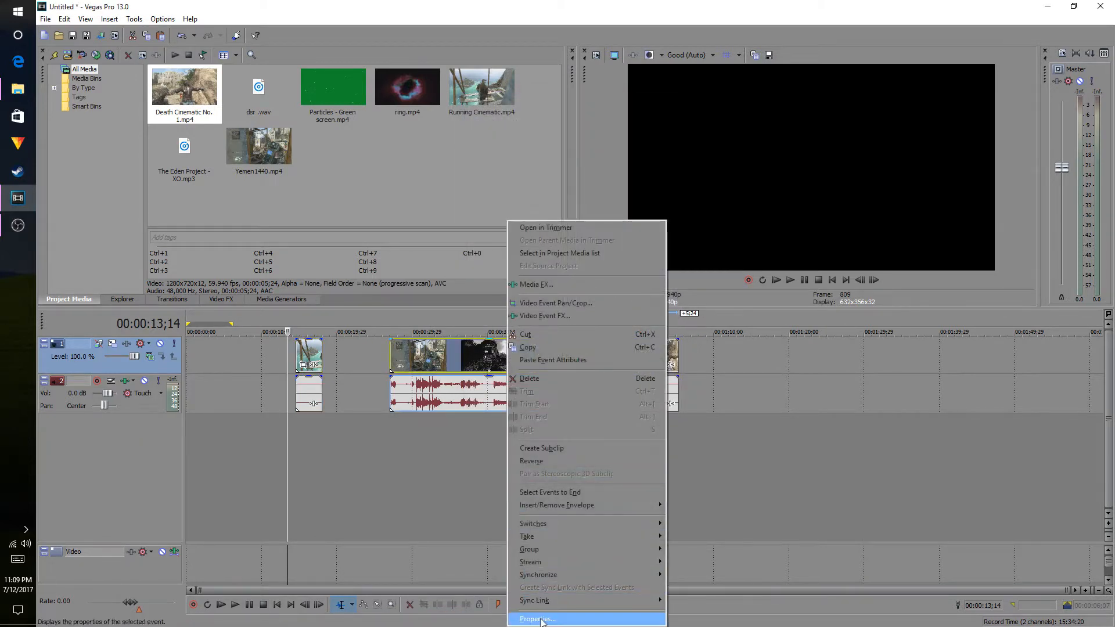
click(543, 619)
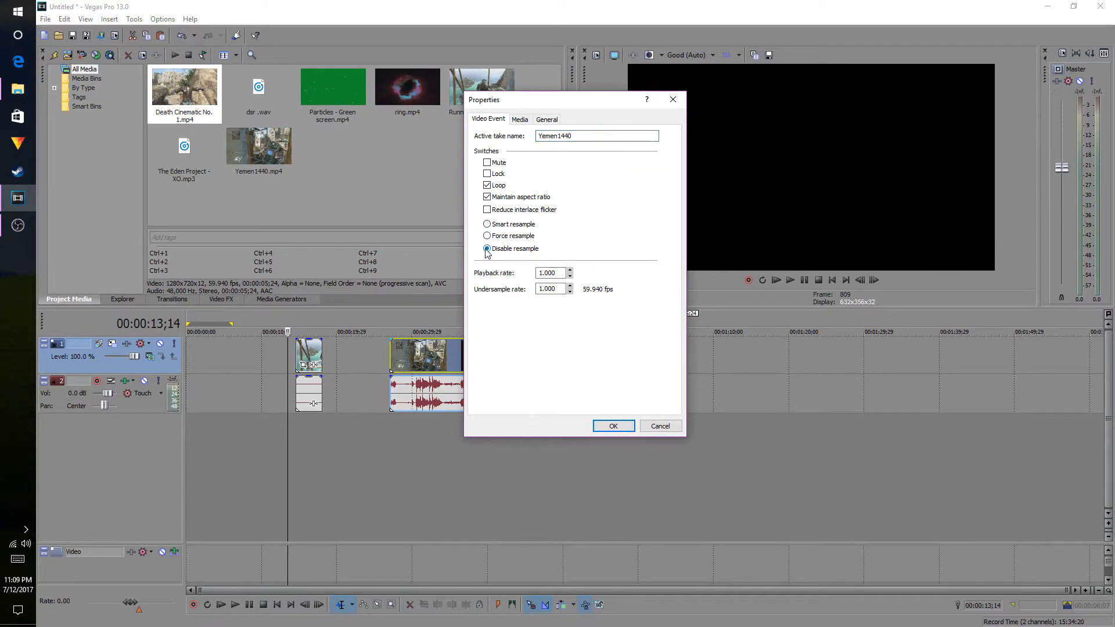
click(627, 432)
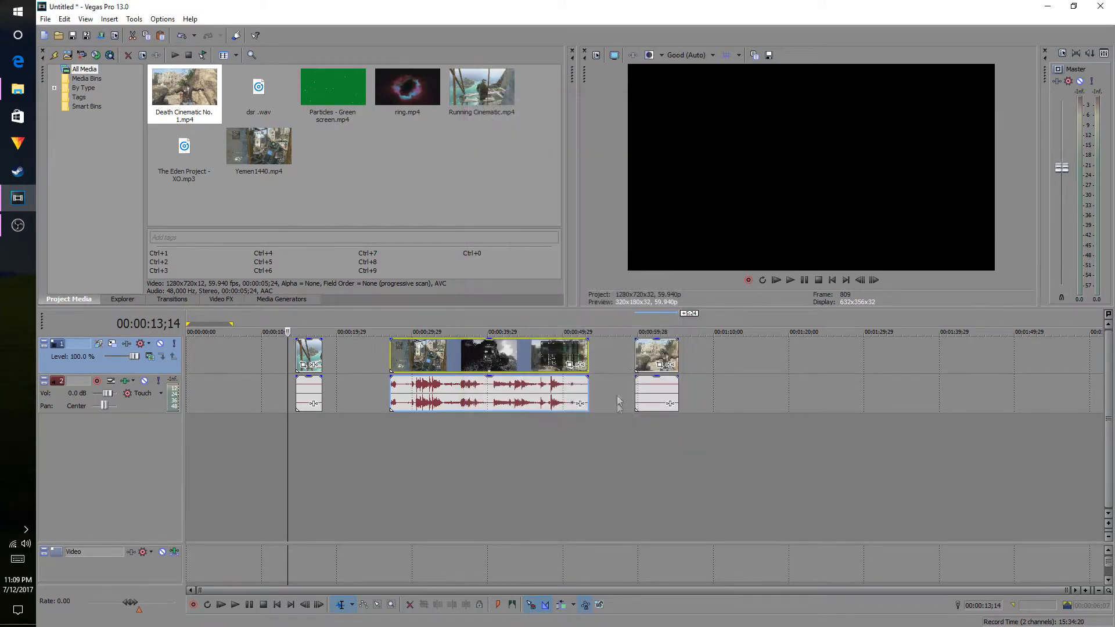
Disable resampling for the Death Cinematic No. 1 video event
right_click(655, 360)
click(690, 618)
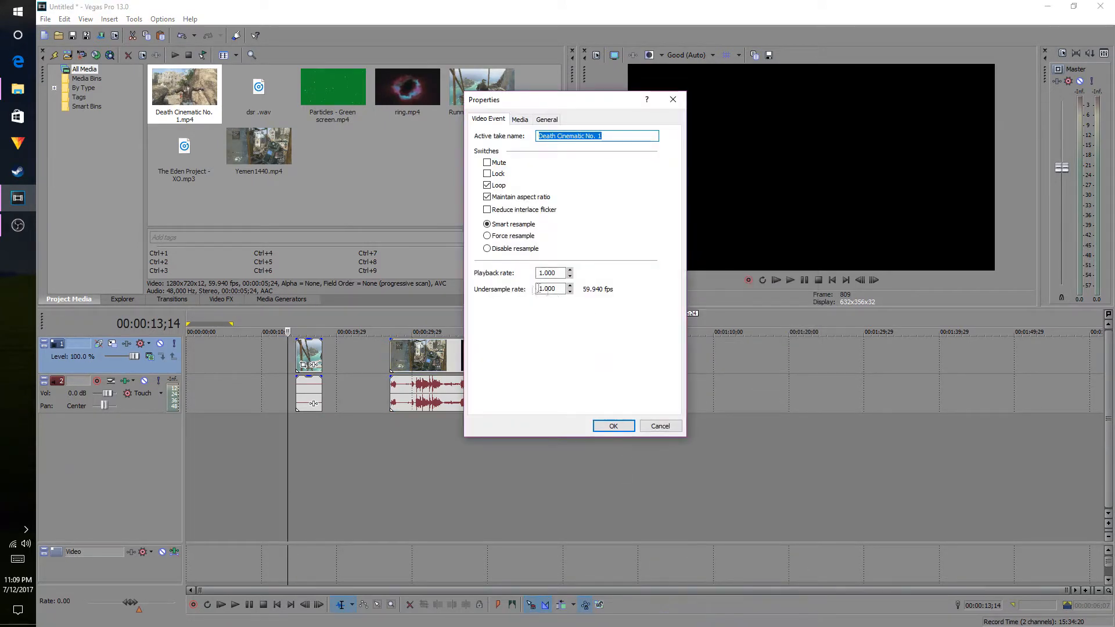
click(487, 249)
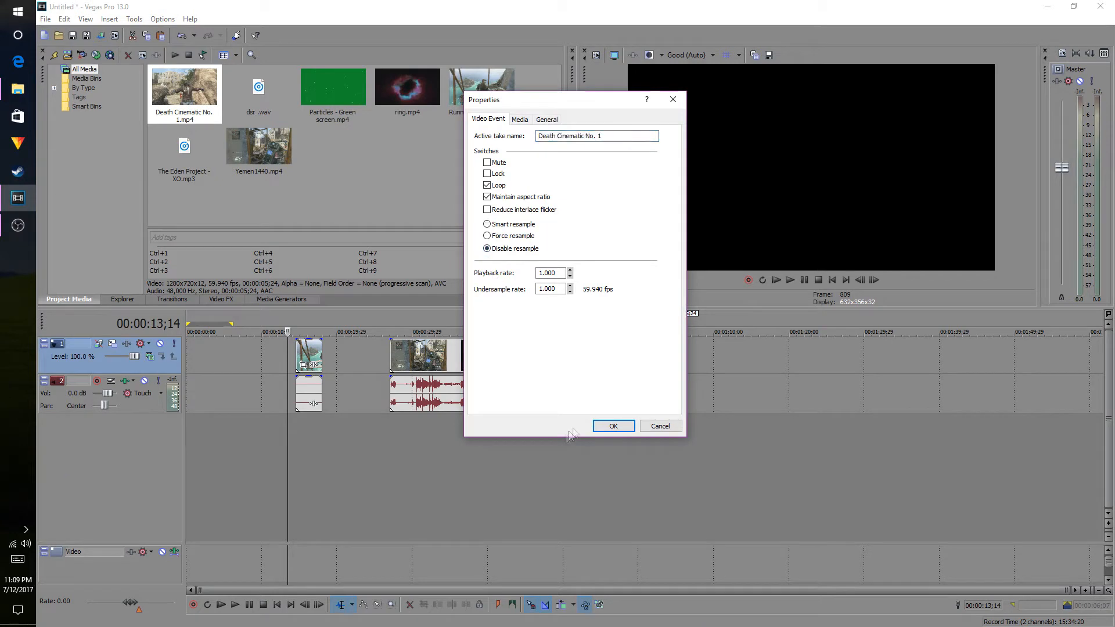
click(613, 427)
Split the Running Cinematic clip at 00:00:15;17 and again at 00:00:16;24
click(309, 360)
click(307, 360)
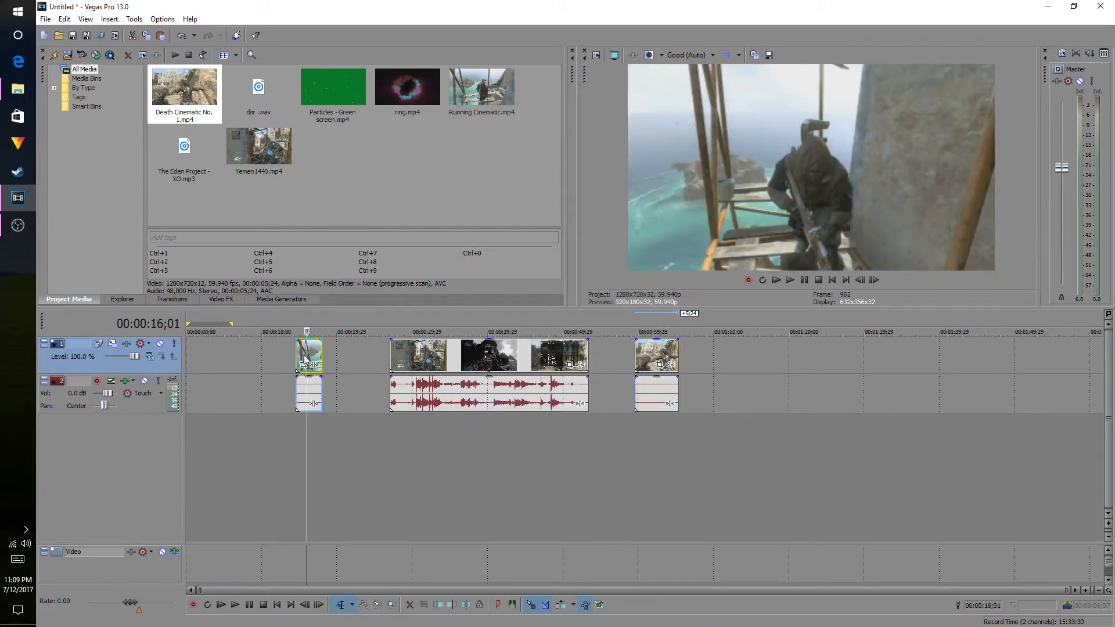
click(303, 354)
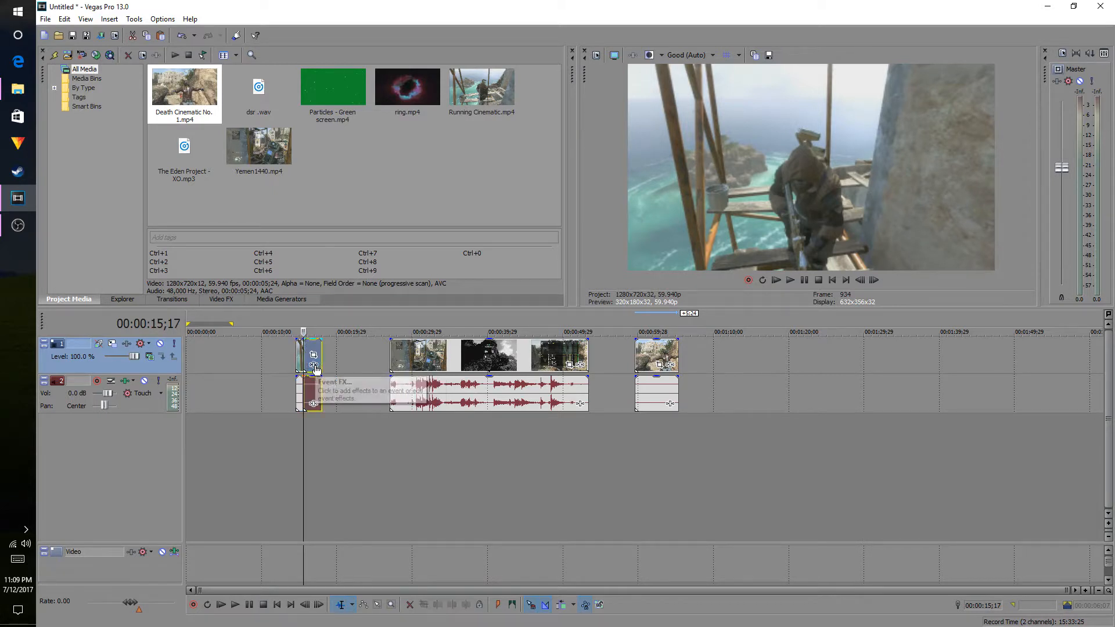
click(313, 350)
key(s)
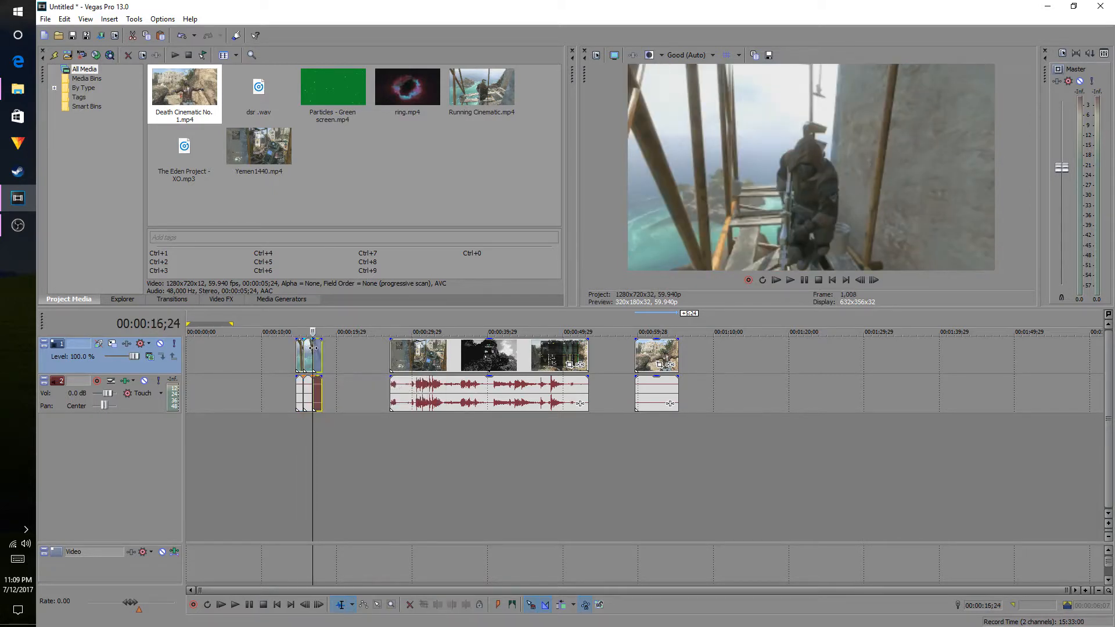
Keep only the middle part of the Running Cinematic clip and line its pieces up at the start of the timeline
drag(319, 350, 162, 364)
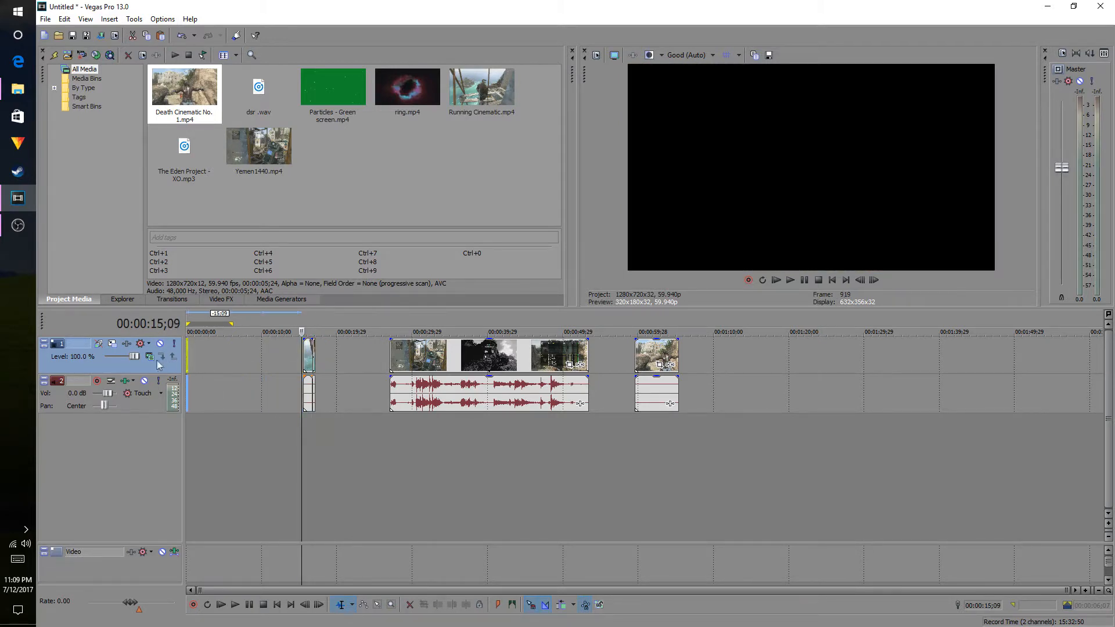
drag(306, 361, 190, 363)
drag(314, 360, 197, 348)
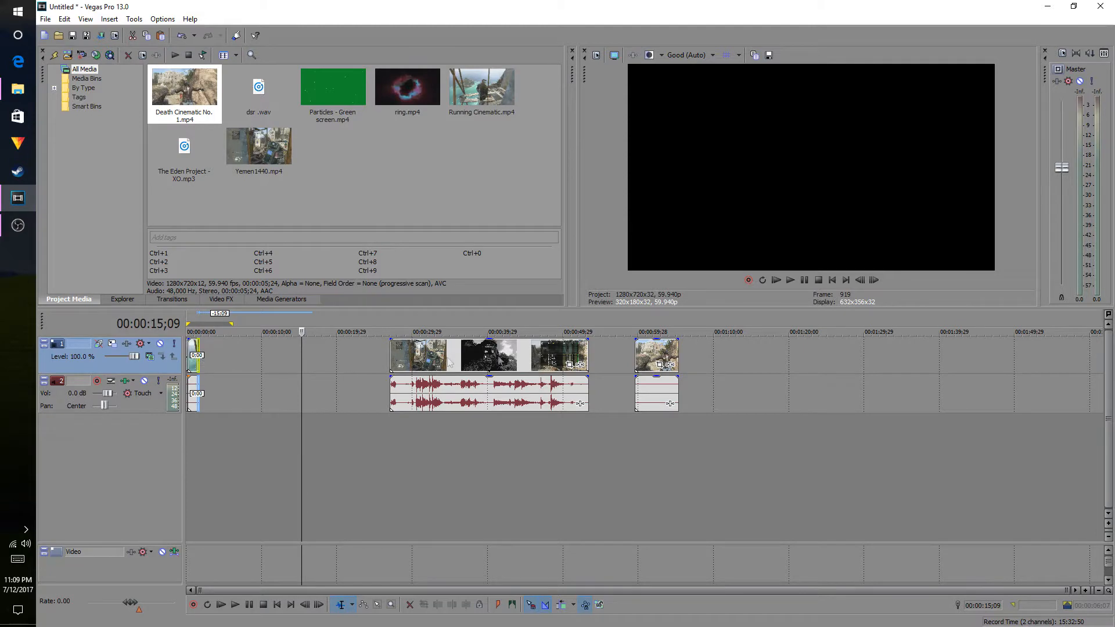
Play the timeline briefly from about 15 seconds and check frames of the Yemen1440 clip around 00:00:32
click(790, 280)
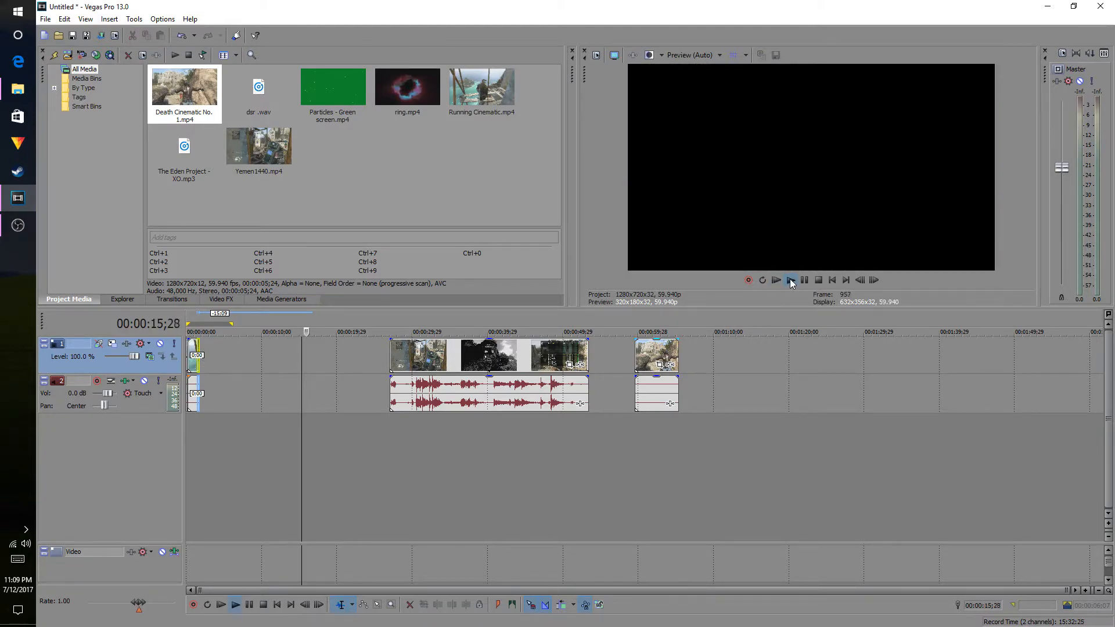
click(804, 280)
click(779, 280)
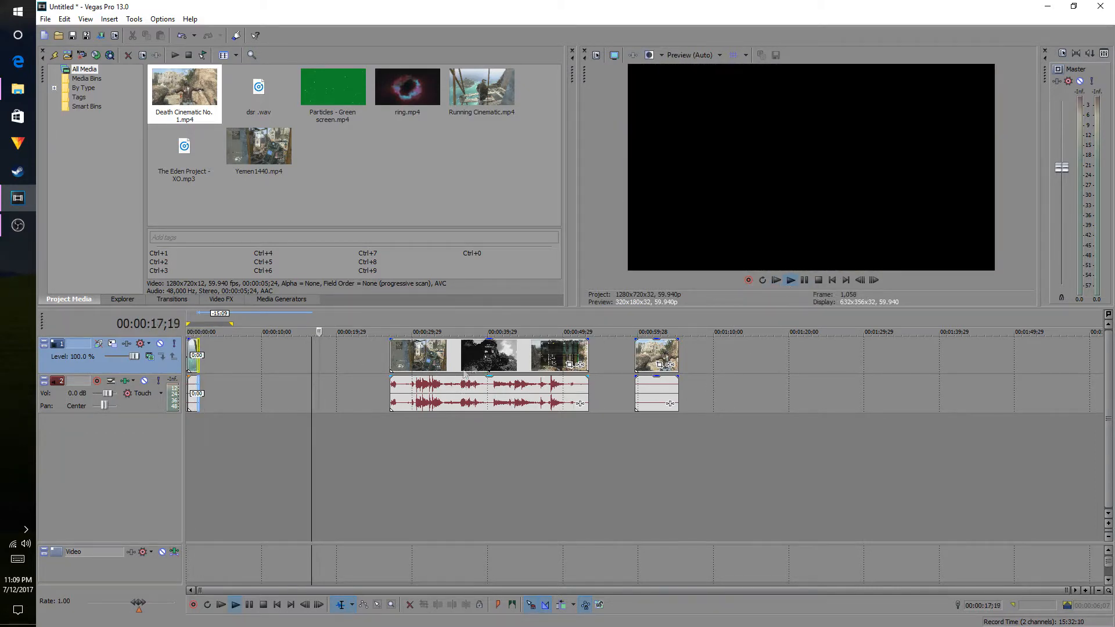
click(805, 281)
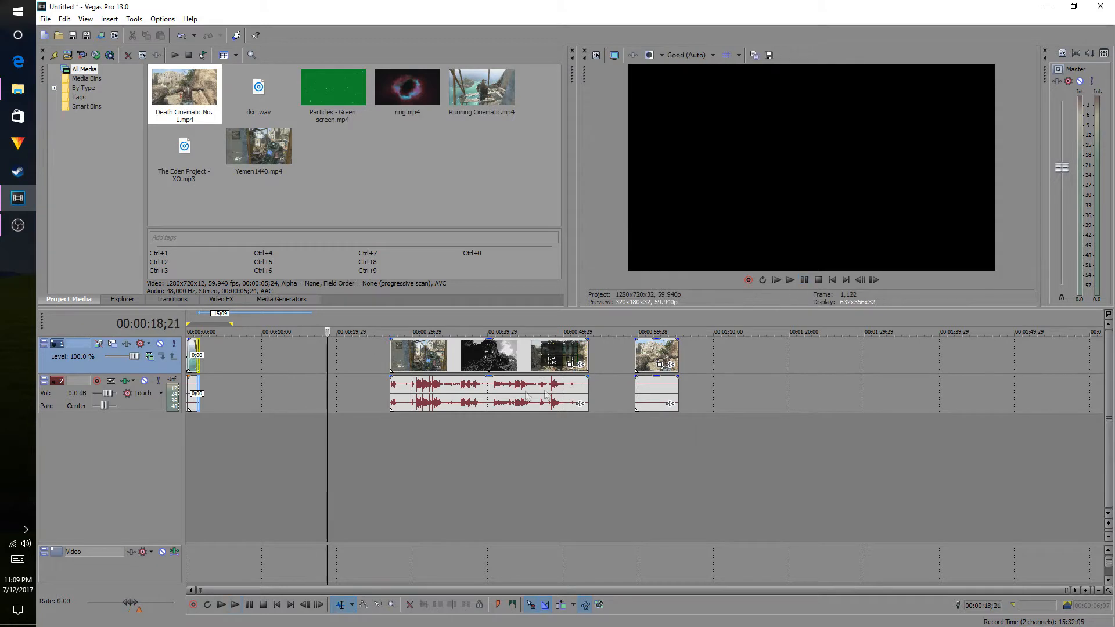
click(451, 358)
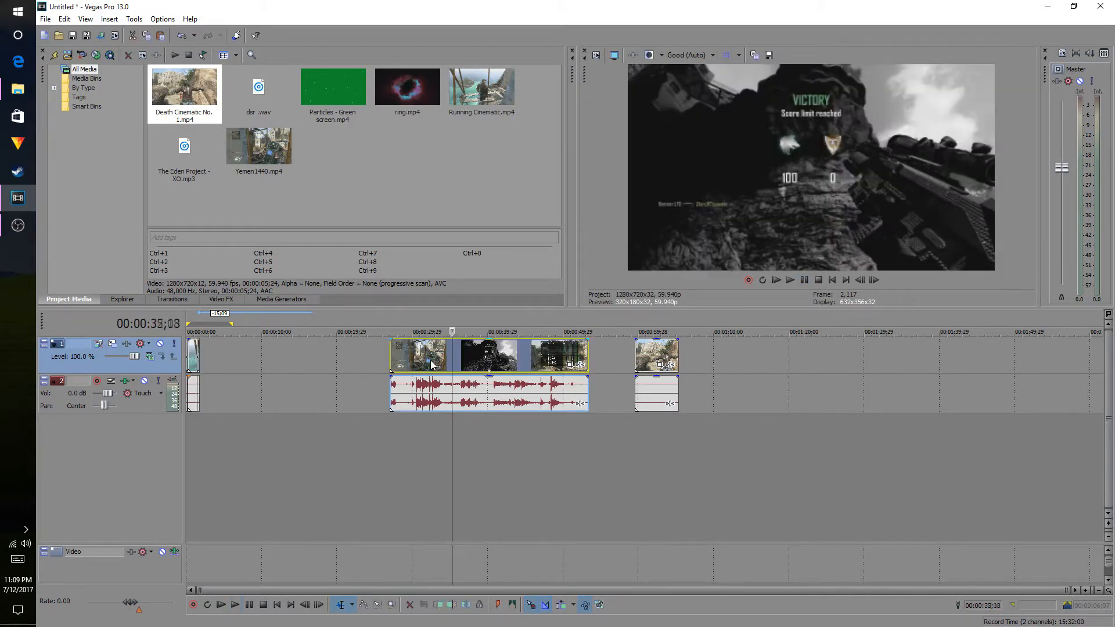
click(430, 361)
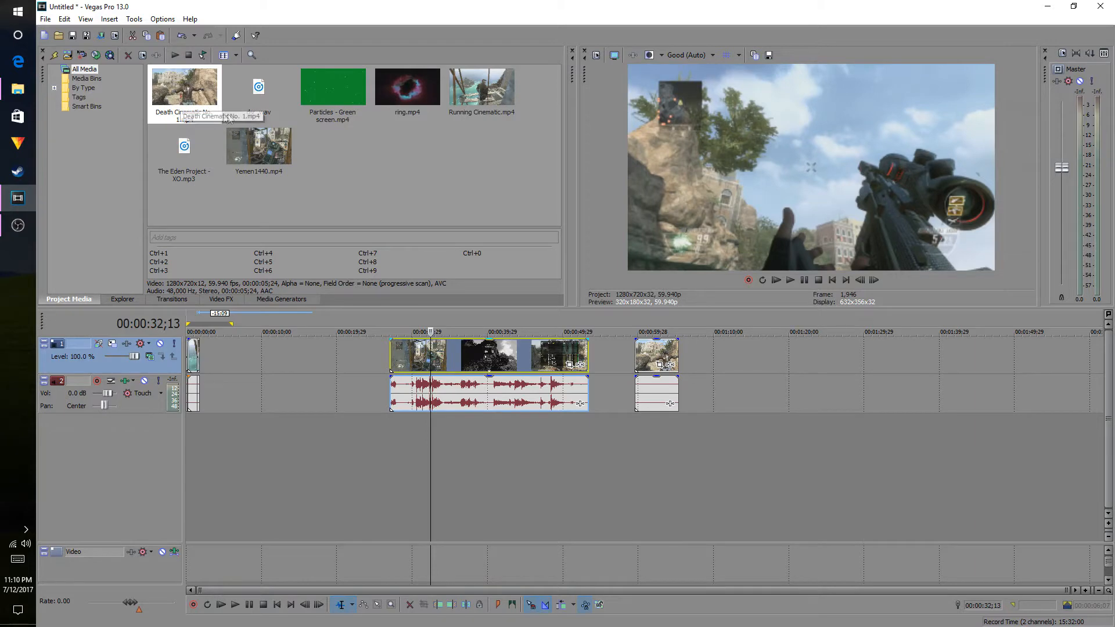
Add The Eden Project - XO.mp3 on a new audio track from the timeline's start and lower the clips' audio track volume to -Inf
drag(184, 150, 176, 448)
drag(108, 396, 69, 400)
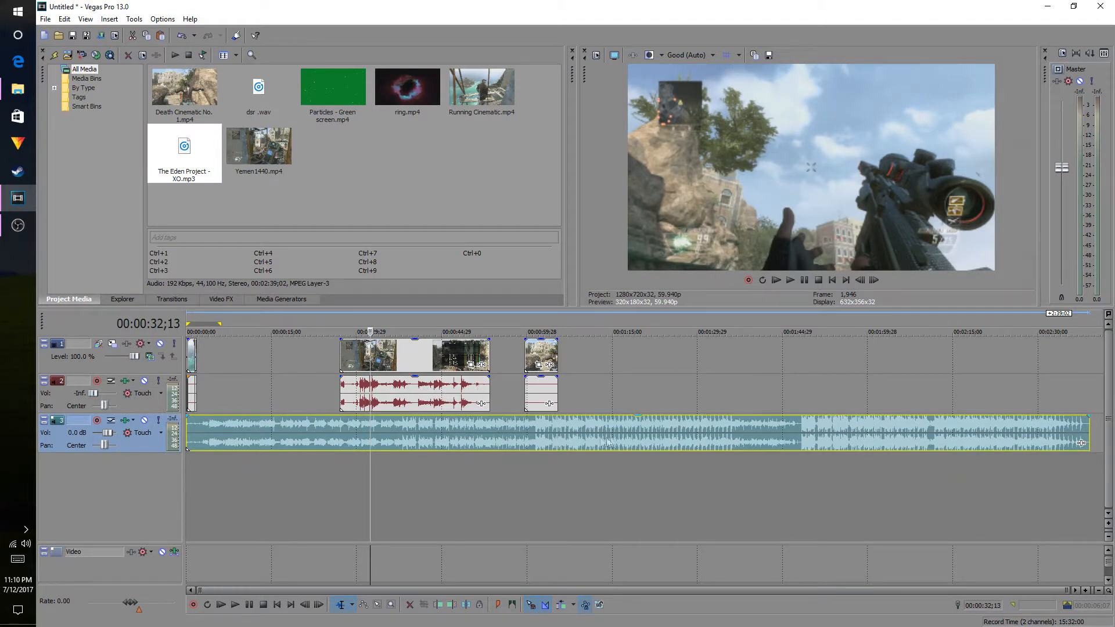
Split the song at its drop at 00:01:48;10 and play across the cut to check it
click(788, 434)
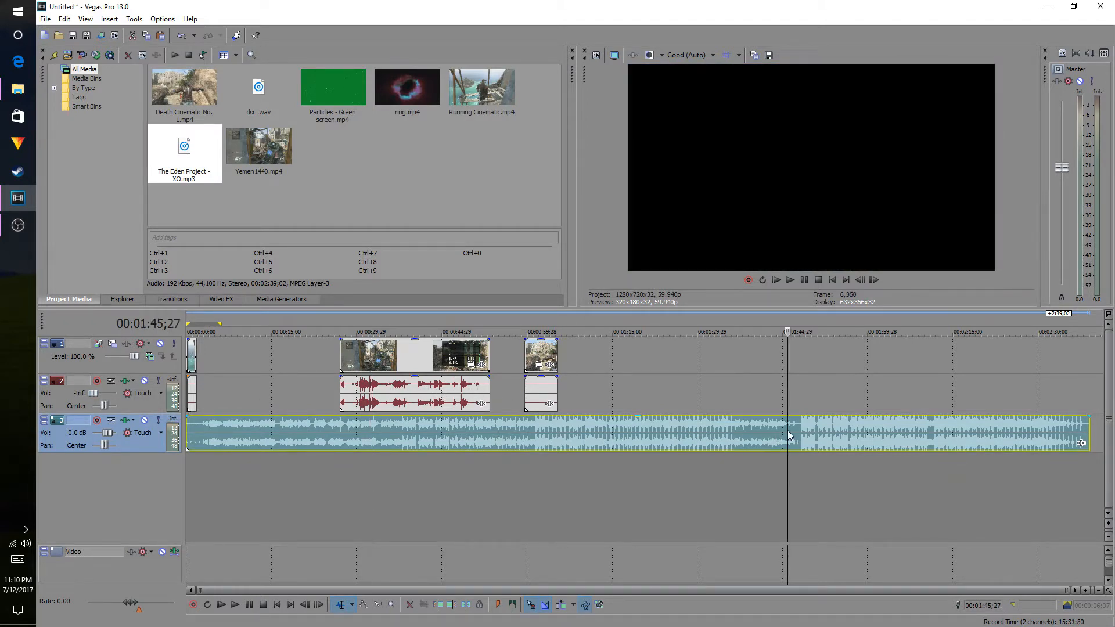
click(790, 281)
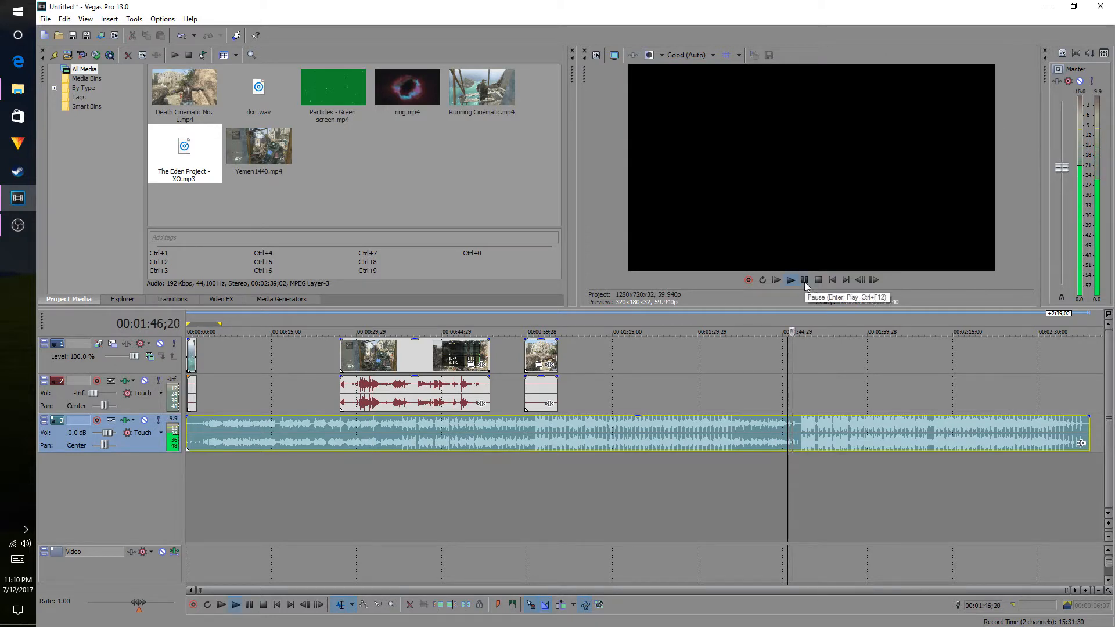
click(804, 280)
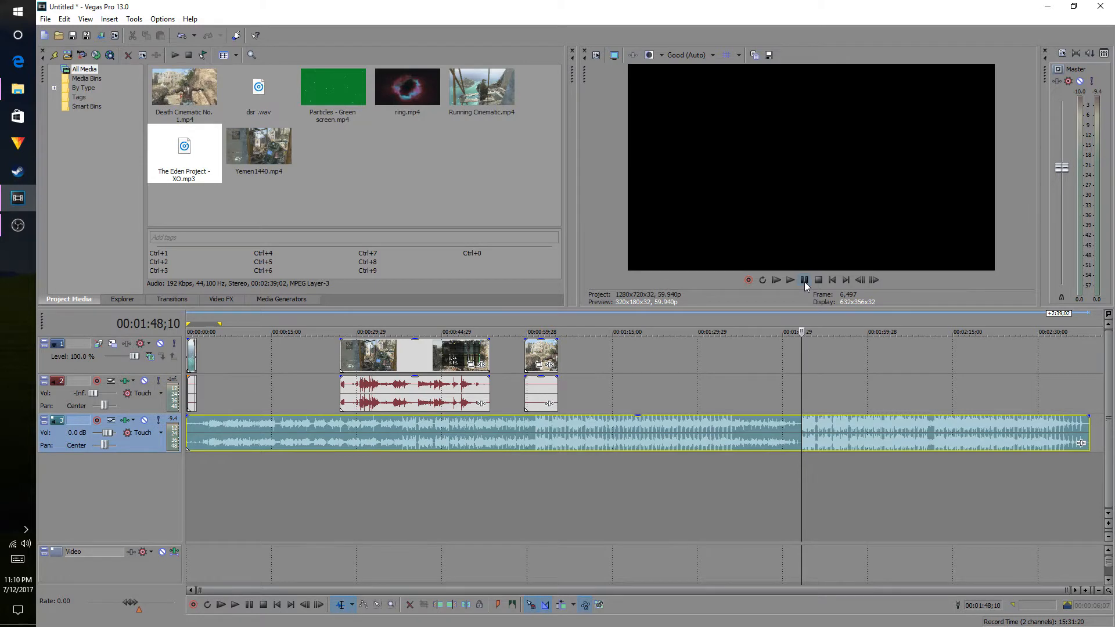
key(s)
click(788, 424)
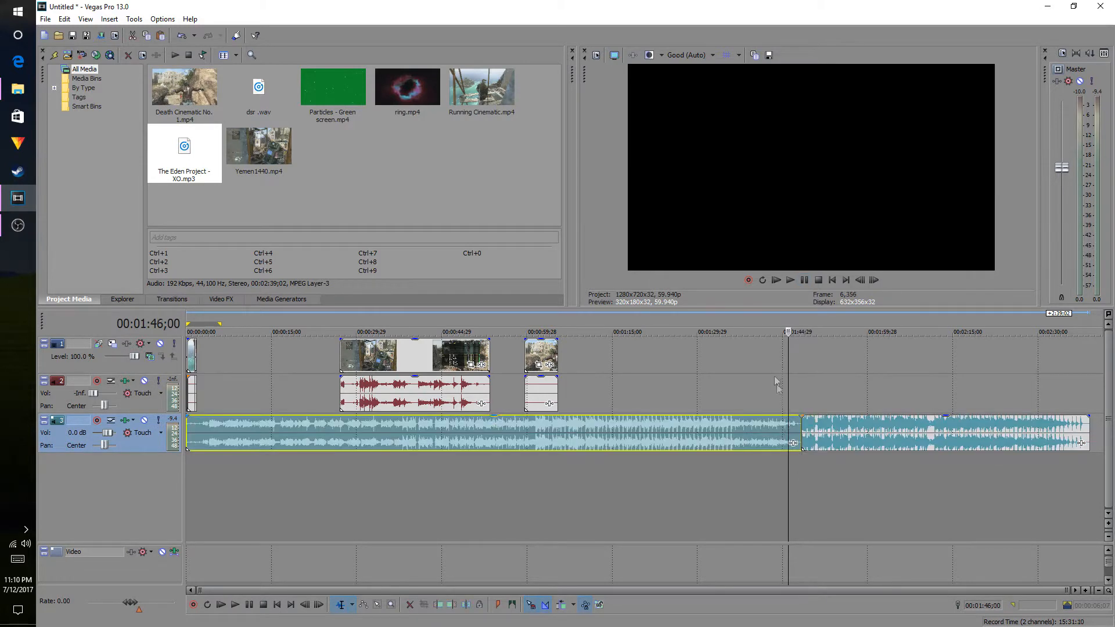
click(791, 280)
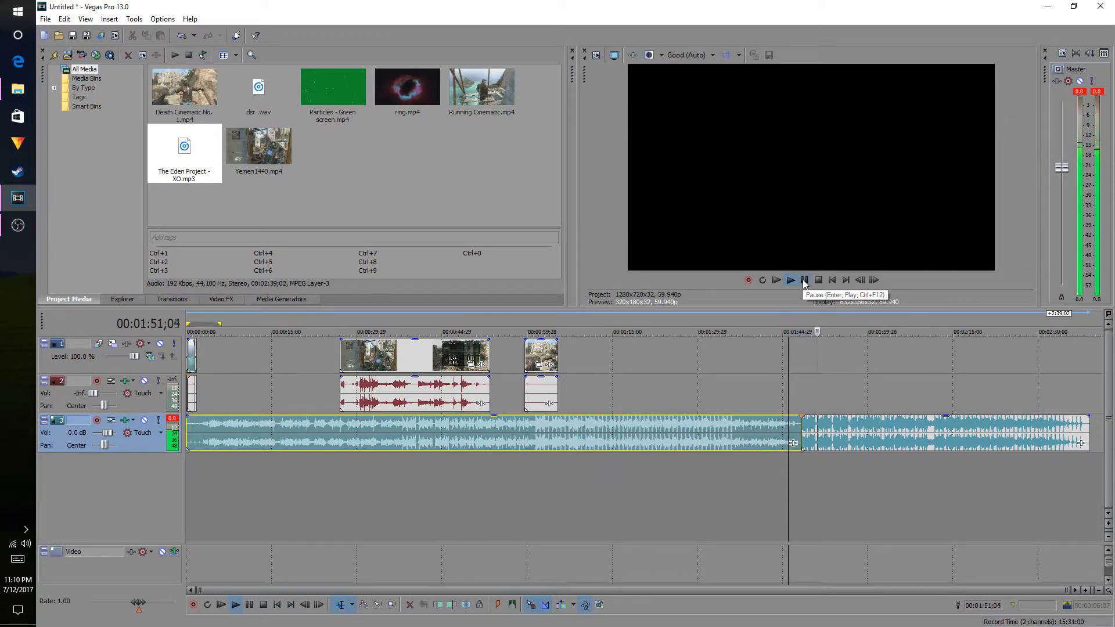
click(804, 281)
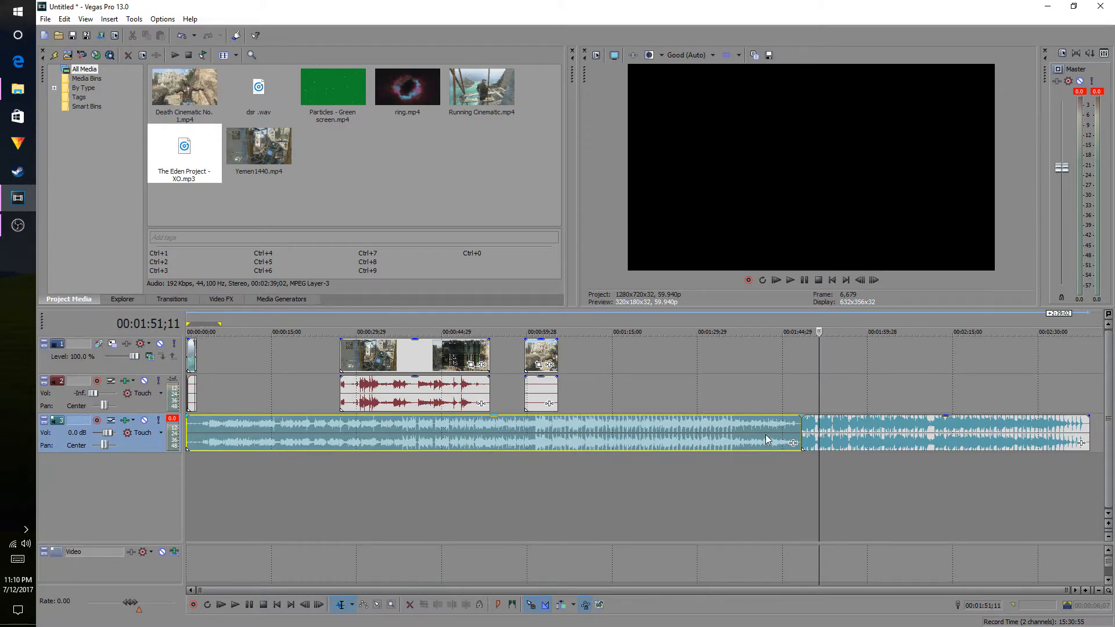
Split the song before its drop at 00:01:42;03 and listen to the section that follows
click(766, 442)
key(s)
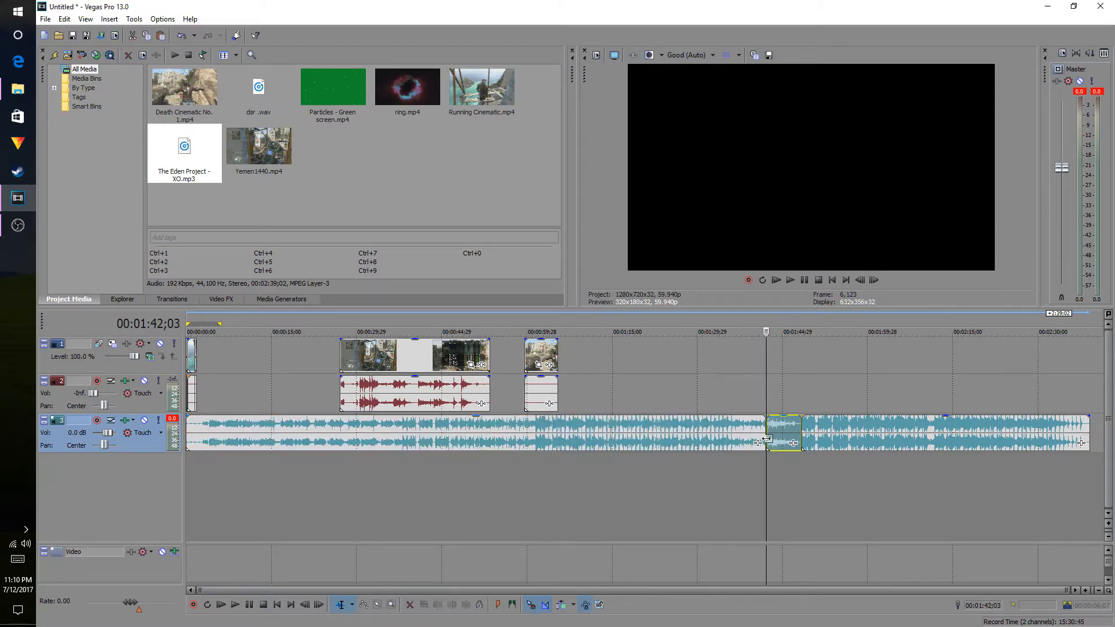
click(803, 280)
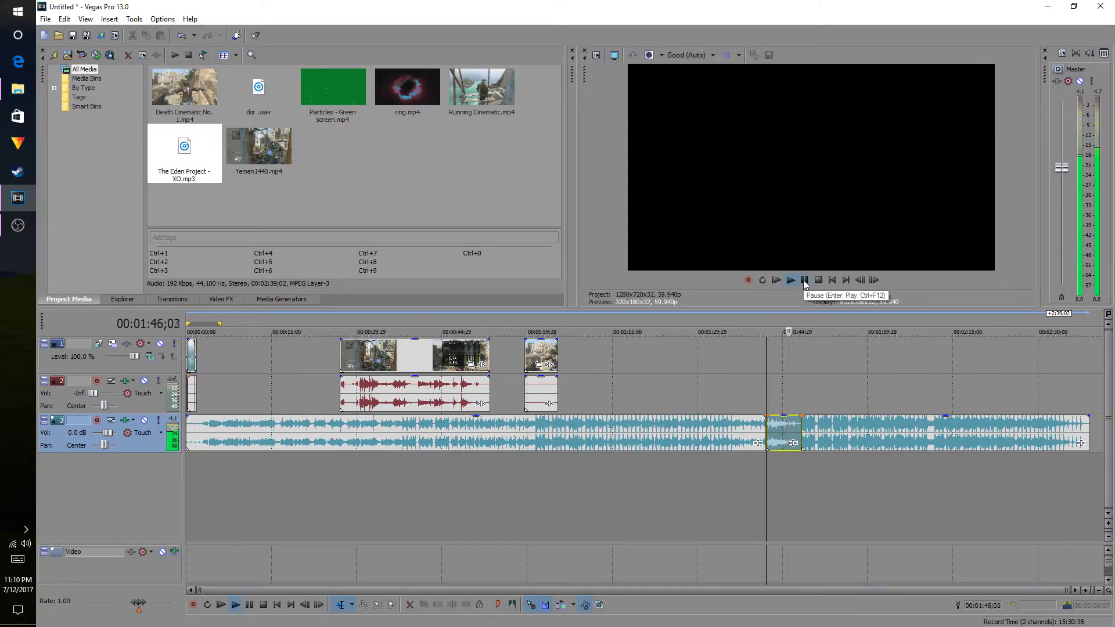
click(804, 280)
Remove the song's long opening part and move the two remaining pieces to the start of the timeline, one after the other
click(664, 432)
right_click(666, 437)
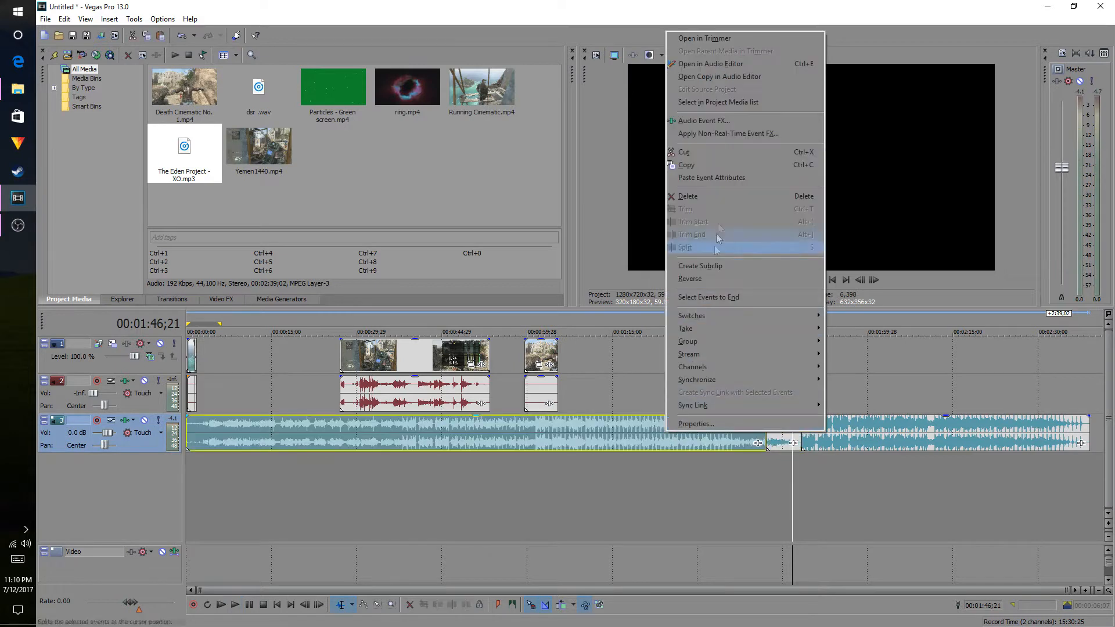
click(717, 161)
drag(788, 435, 162, 439)
drag(894, 439, 322, 434)
Find the frame of the sniper shot in the gameplay clip and split the clip there at 00:00:32;22
scroll(392, 553, up, 5)
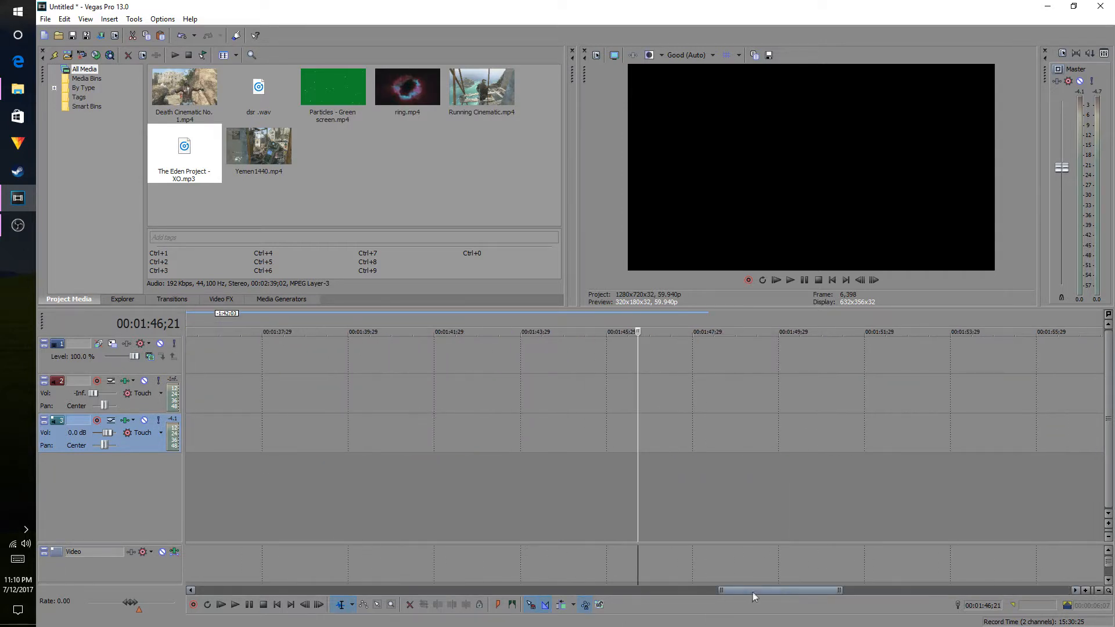
drag(762, 591, 371, 566)
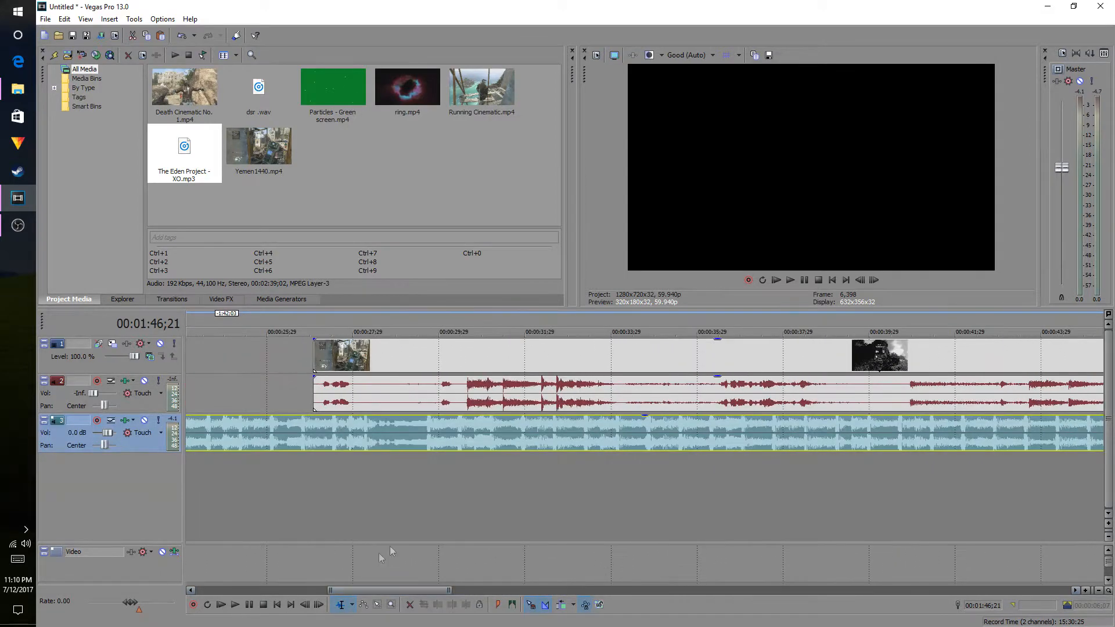
click(523, 362)
key(space)
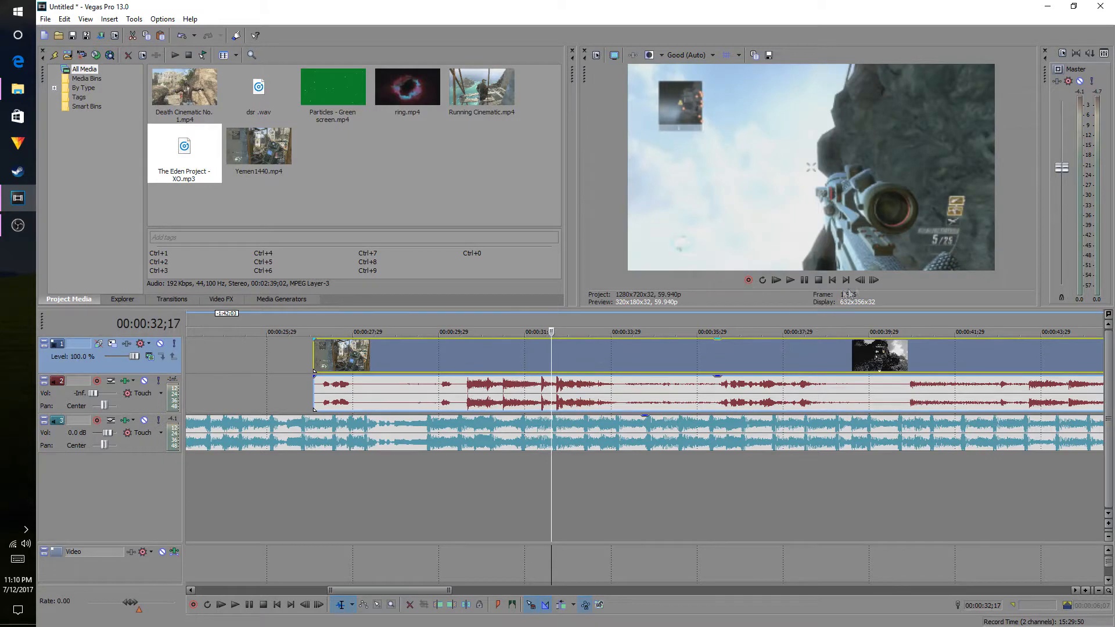
click(875, 280)
click(874, 280)
click(874, 280)
click(874, 280)
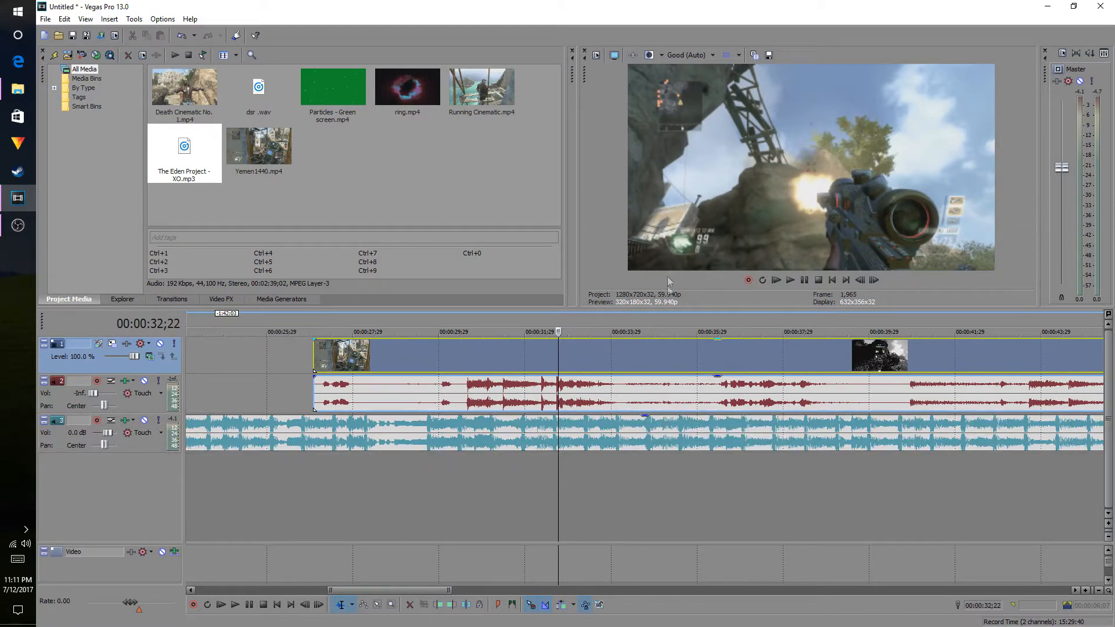
key(s)
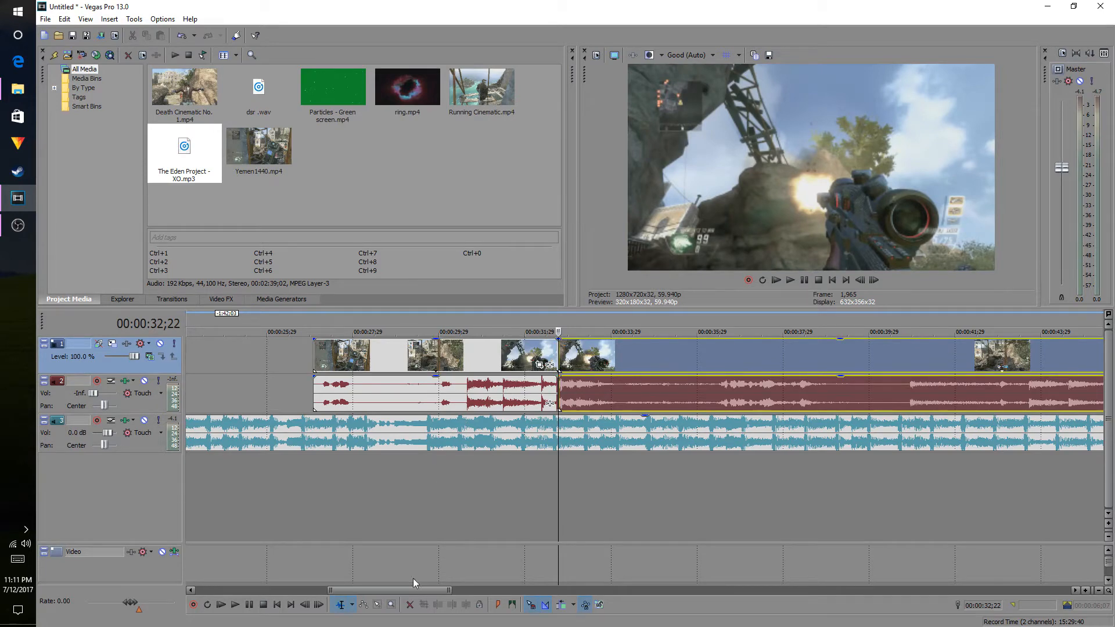
Move the opening gameplay piece directly behind the first cinematic and time-compress it so it ends at the cut on the song's drop
drag(409, 588, 351, 590)
drag(859, 370, 394, 361)
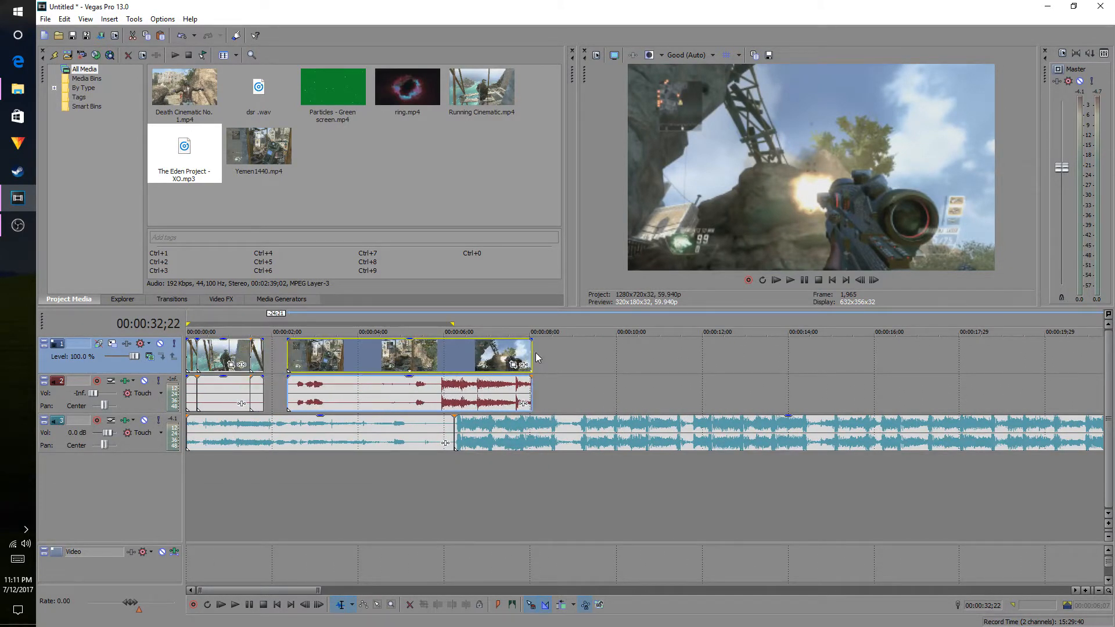
drag(530, 352, 515, 352)
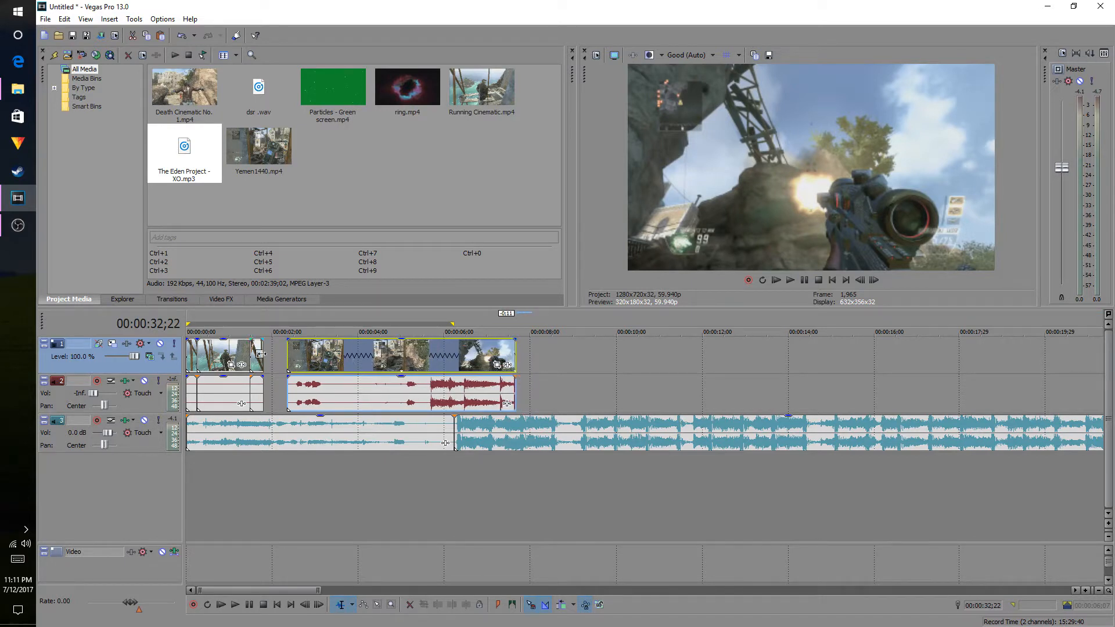
drag(516, 356, 491, 356)
drag(418, 358, 395, 357)
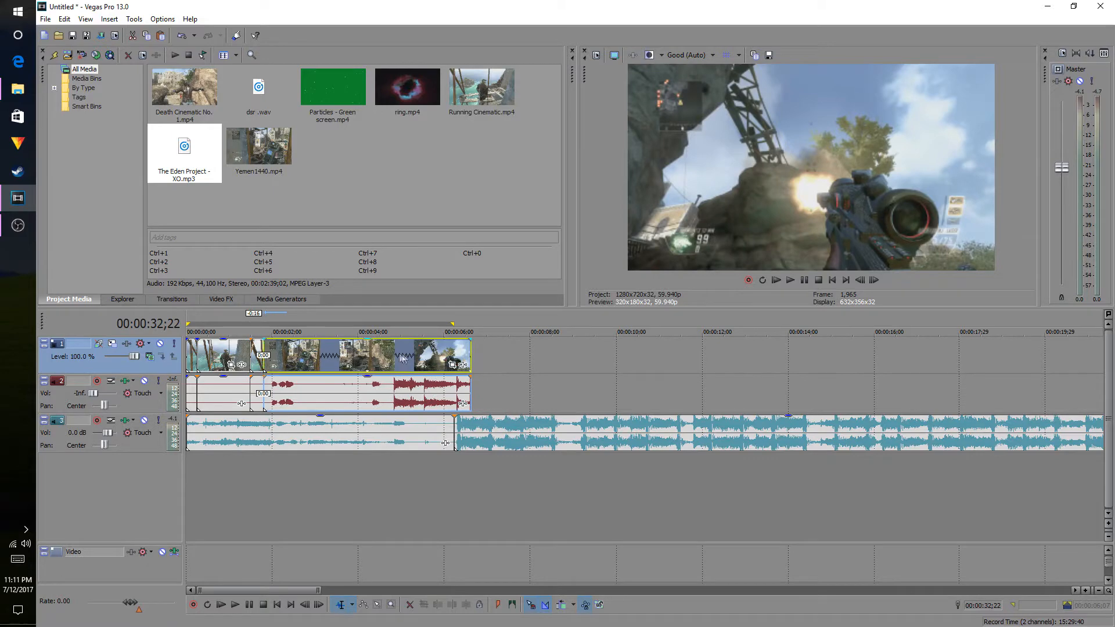
drag(470, 352, 454, 353)
Play the sped-up gameplay piece from 00:00:01;24 past the drop and move the remaining gameplay to start directly behind it
click(264, 354)
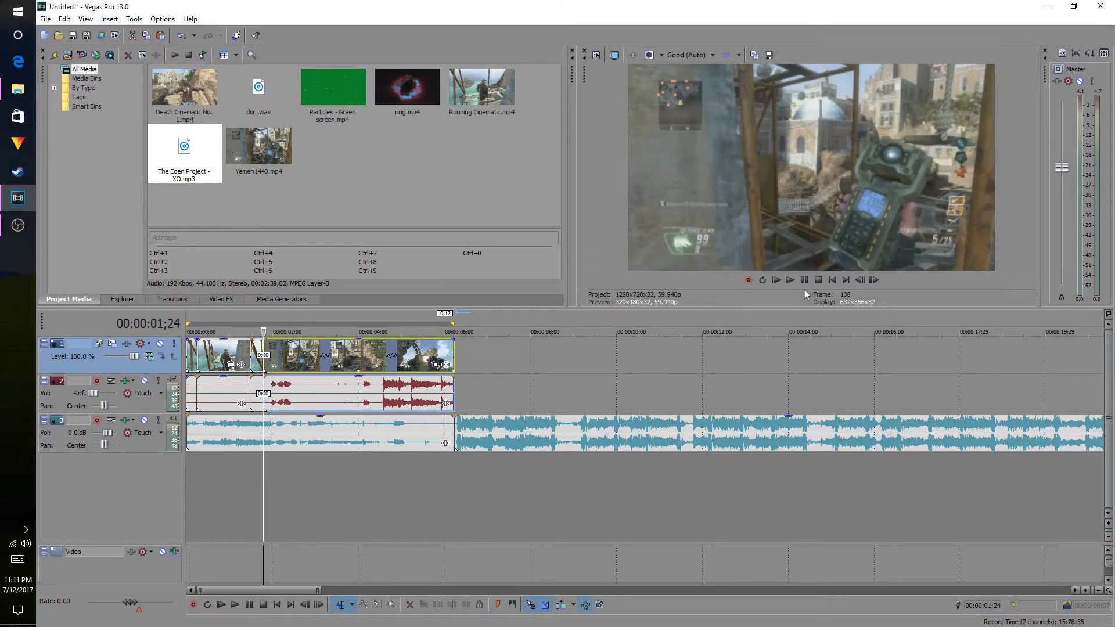
click(793, 280)
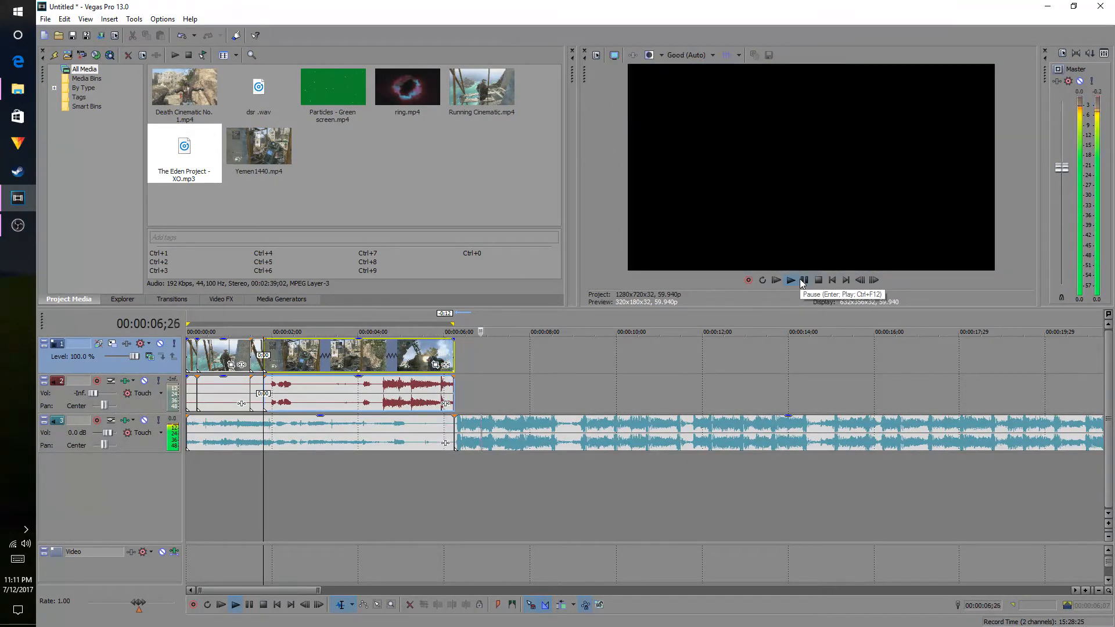
click(802, 281)
drag(291, 591, 405, 590)
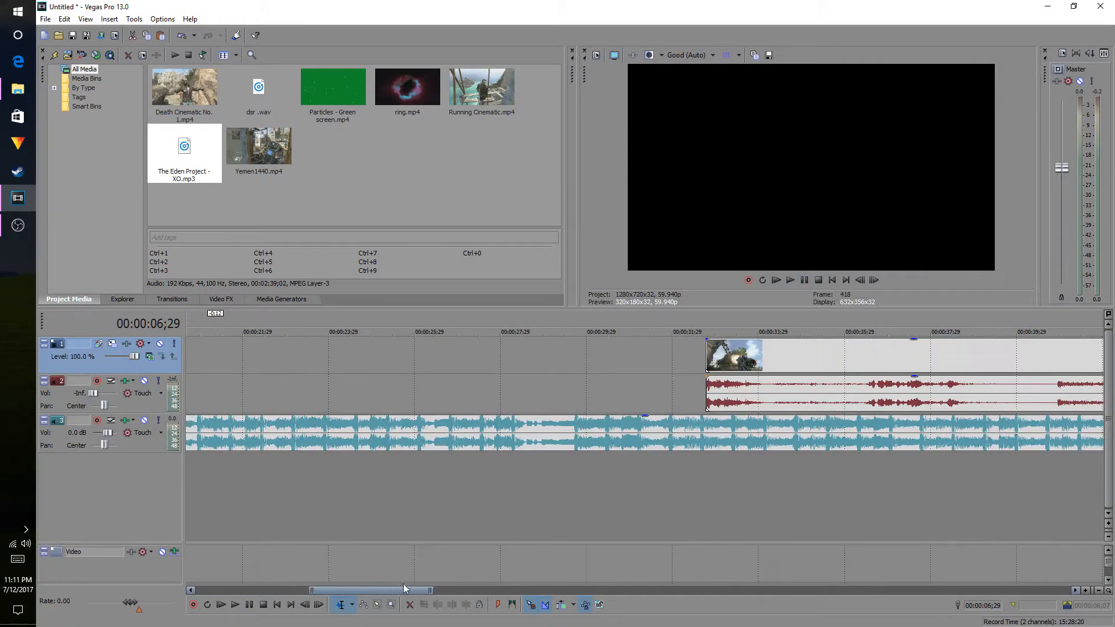
drag(692, 367, 521, 350)
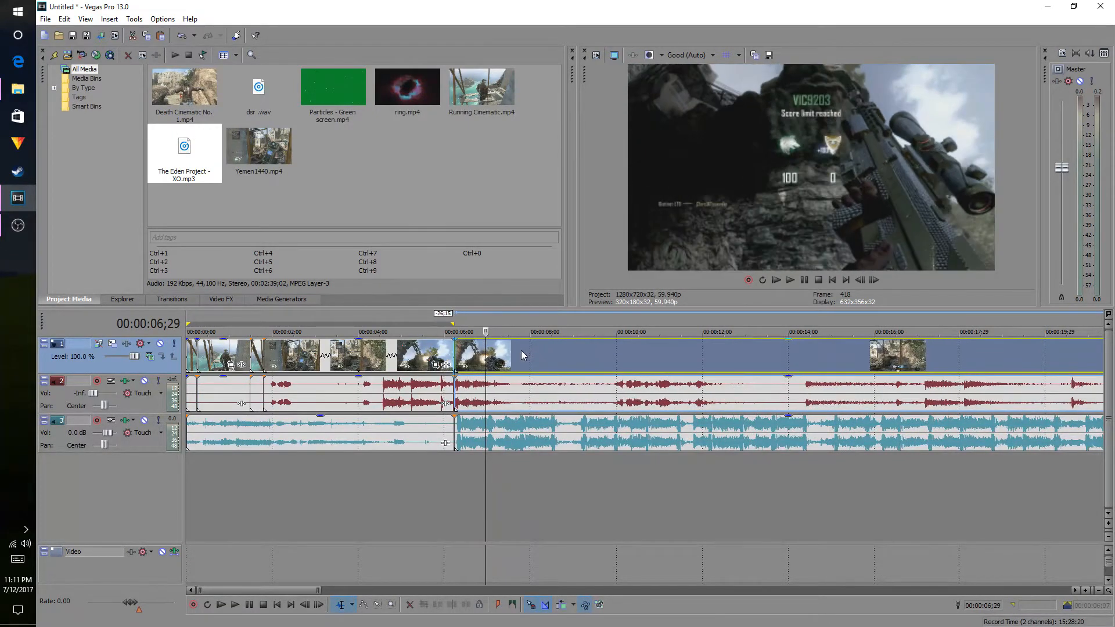
Add dsr .wav on a new audio track from about 00:00:05;25 so its shot falls on the drop, and play that section
drag(273, 96, 475, 480)
click(398, 363)
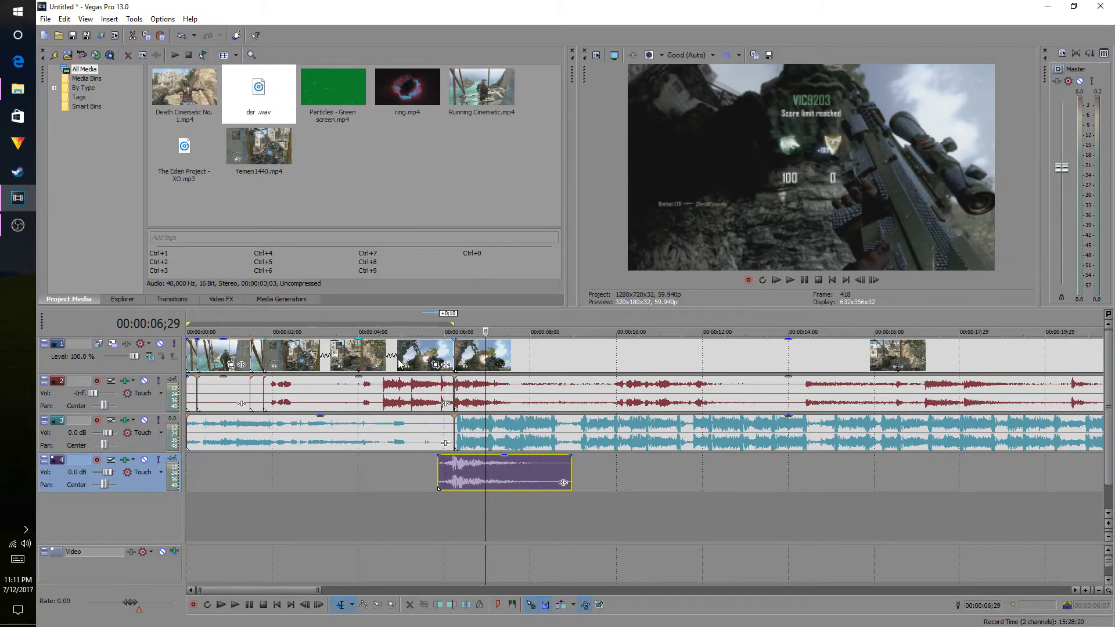
click(790, 280)
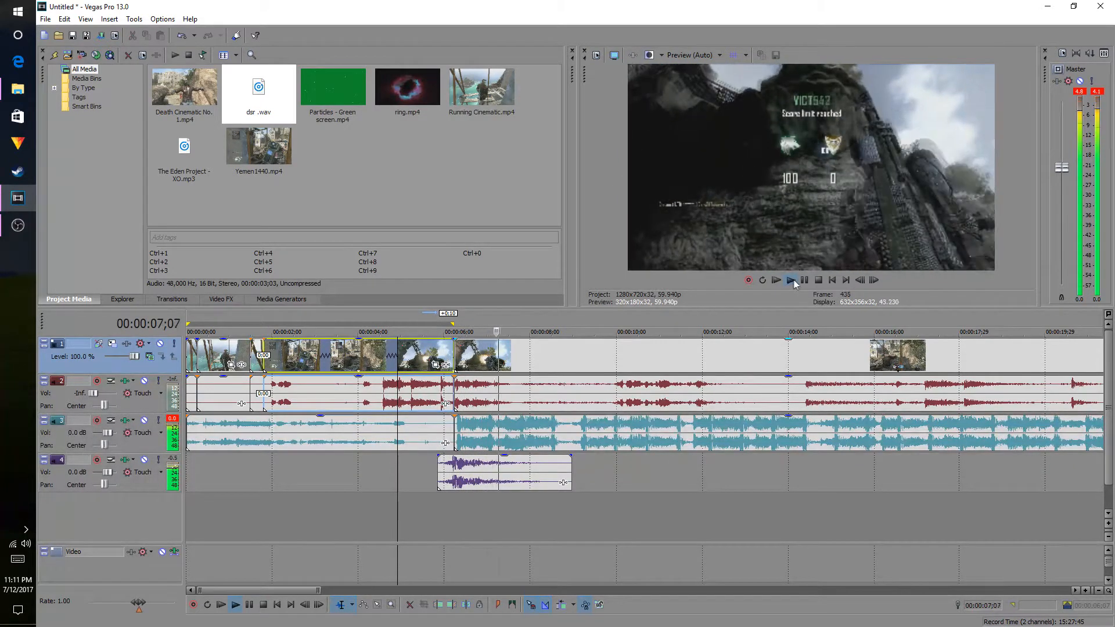
click(802, 281)
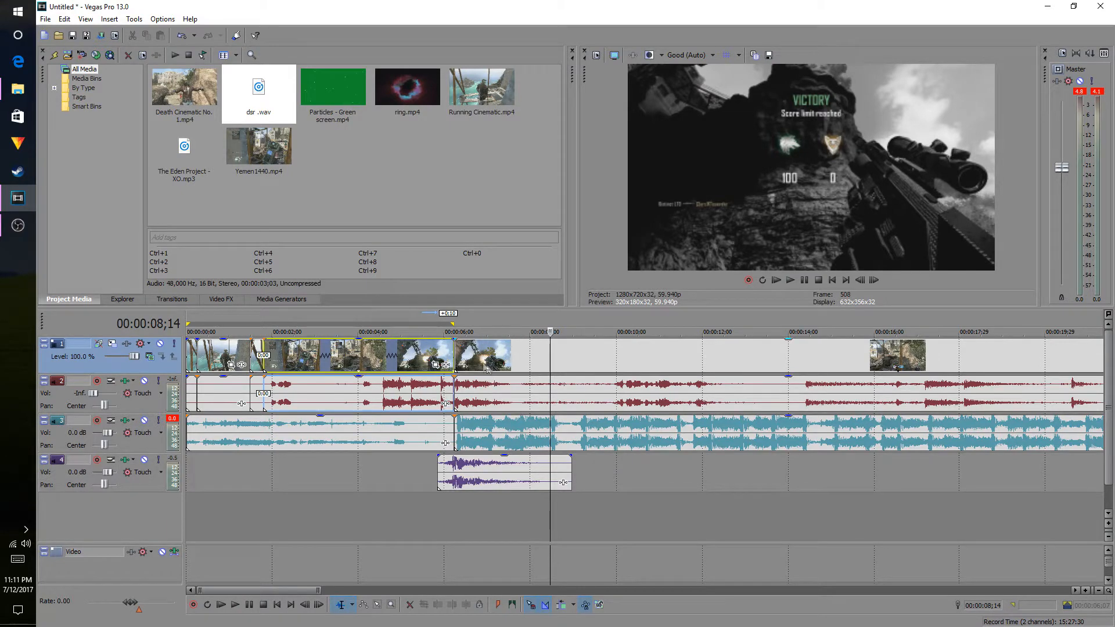
Check the frames around the shot and split the gameplay clip after it at 00:00:06;25
click(478, 361)
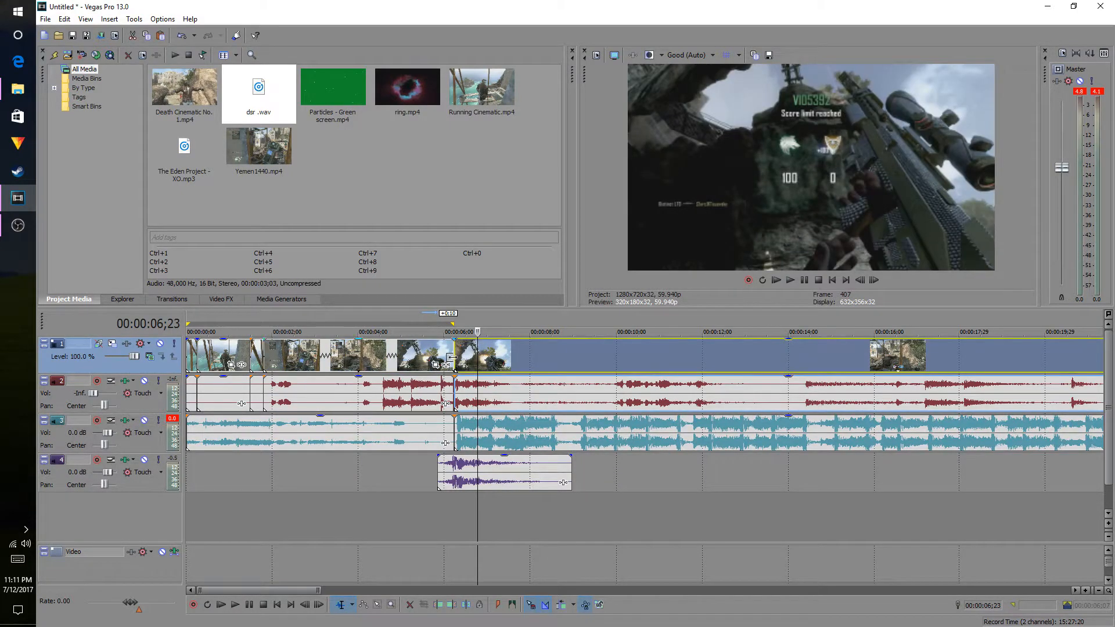
click(463, 356)
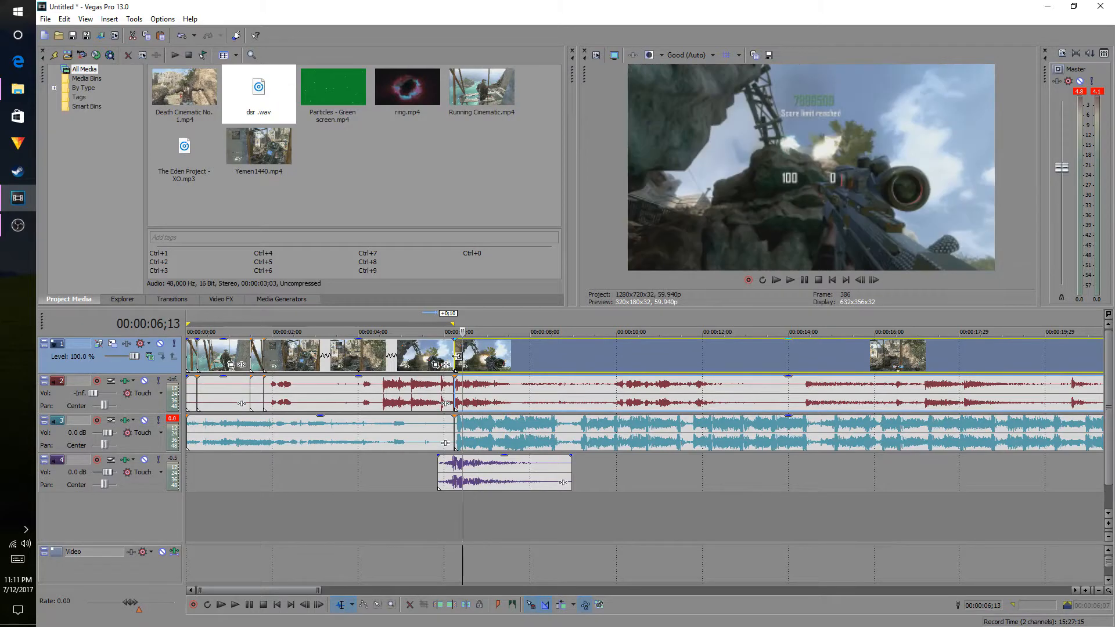
click(437, 357)
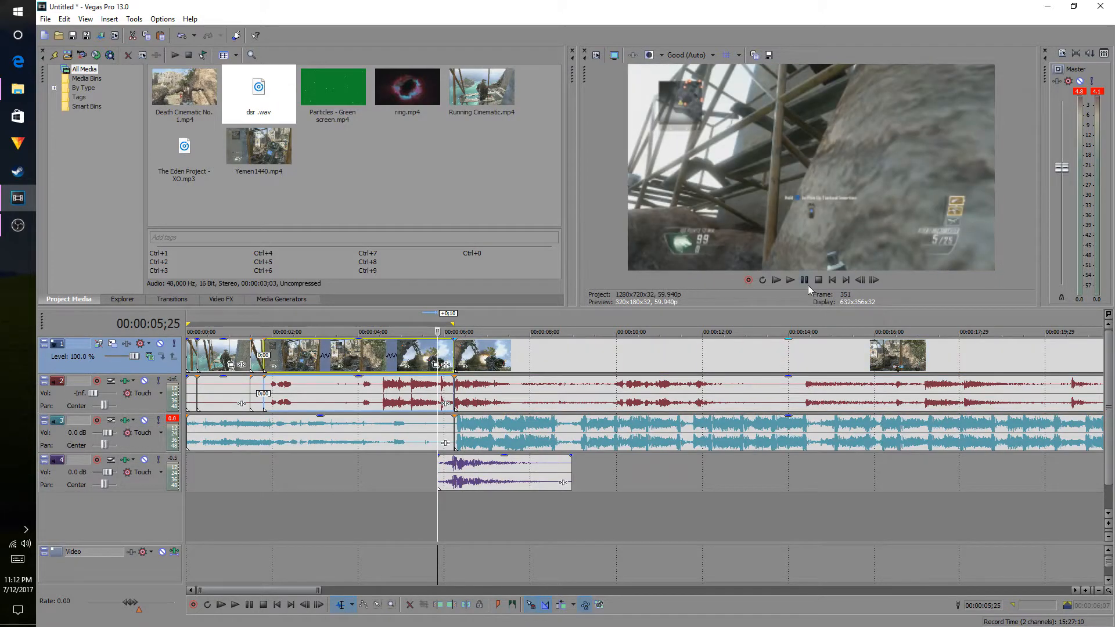
click(790, 281)
click(800, 280)
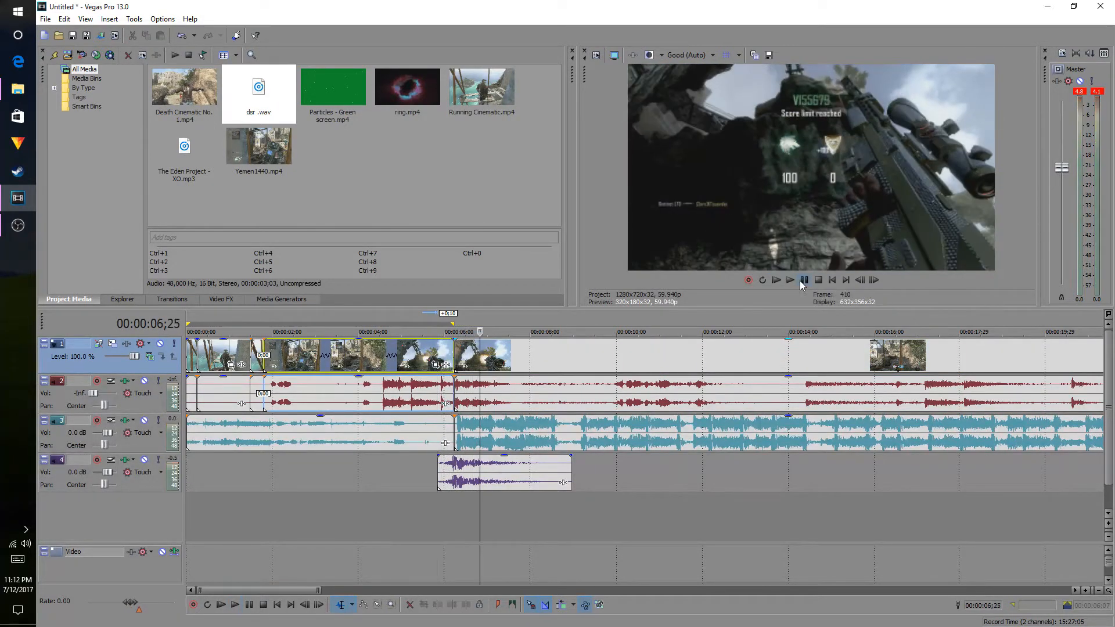
click(488, 343)
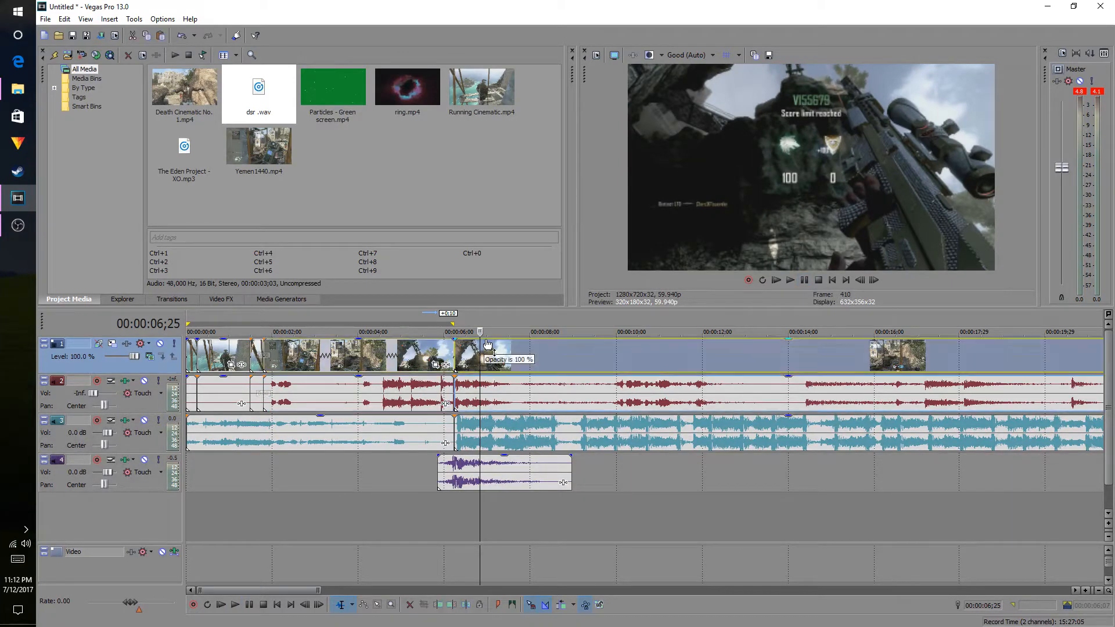
key(s)
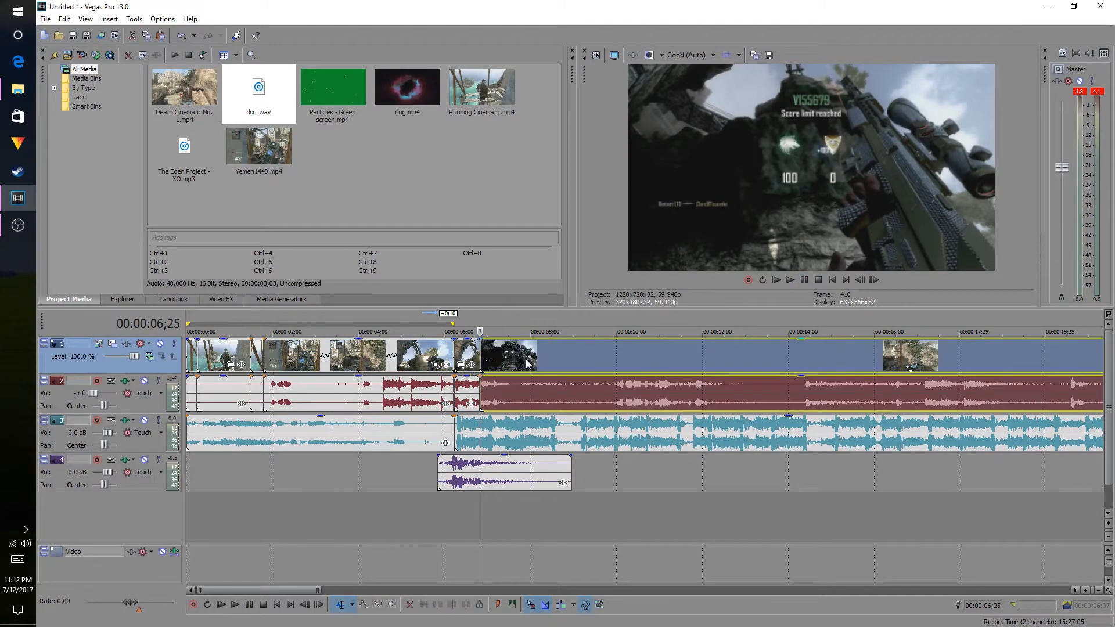
Find the shot in the final killcam and split the gameplay clip there at 00:00:18;08
click(743, 370)
click(785, 366)
click(816, 363)
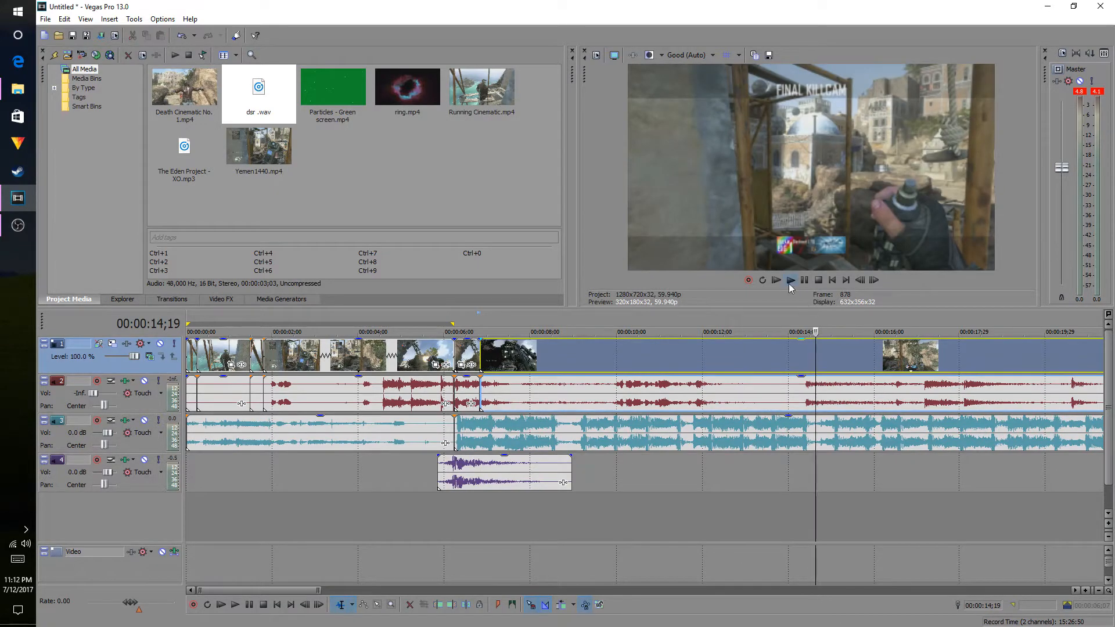
click(790, 280)
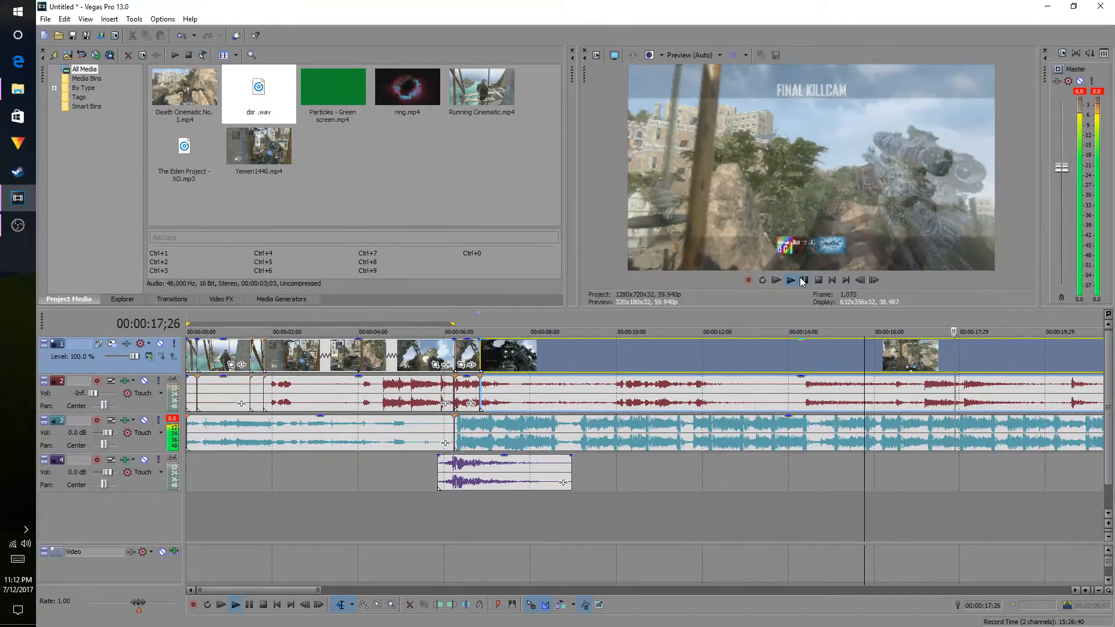
click(802, 280)
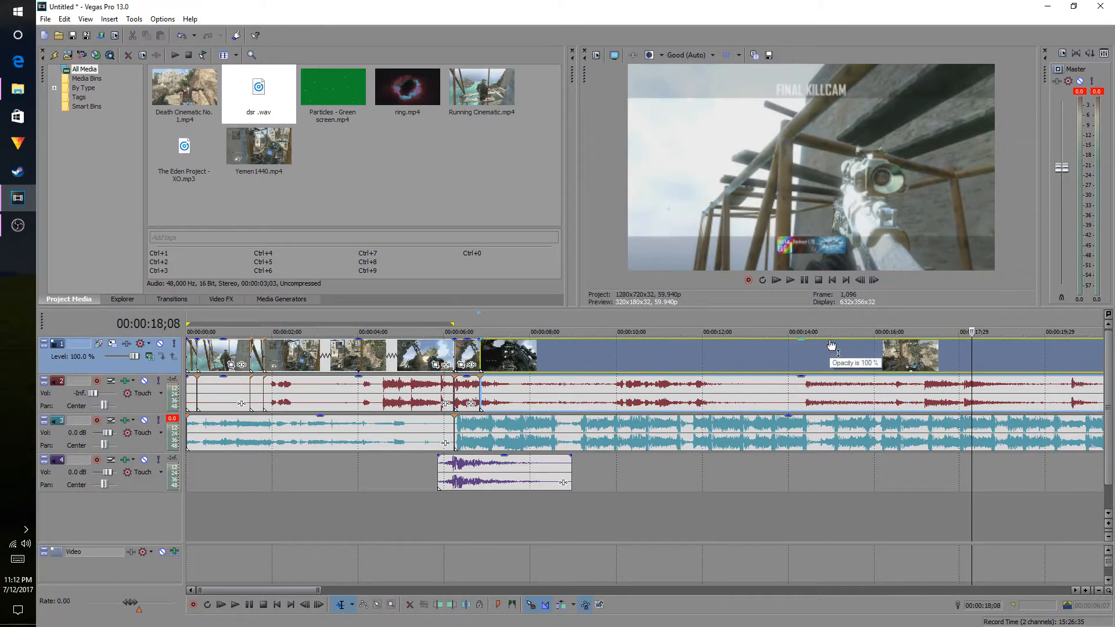
key(ctrl+v)
Cut out the gameplay between the two splits and move the last killcam piece to start at about 00:00:09;07
right_click(749, 361)
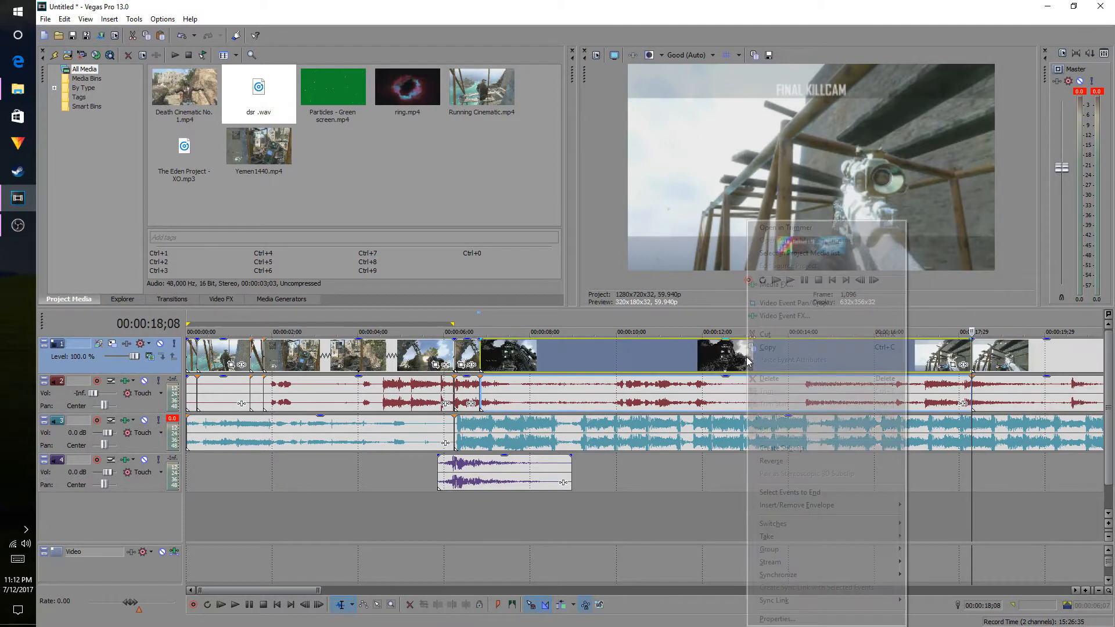
click(766, 335)
drag(969, 363, 584, 362)
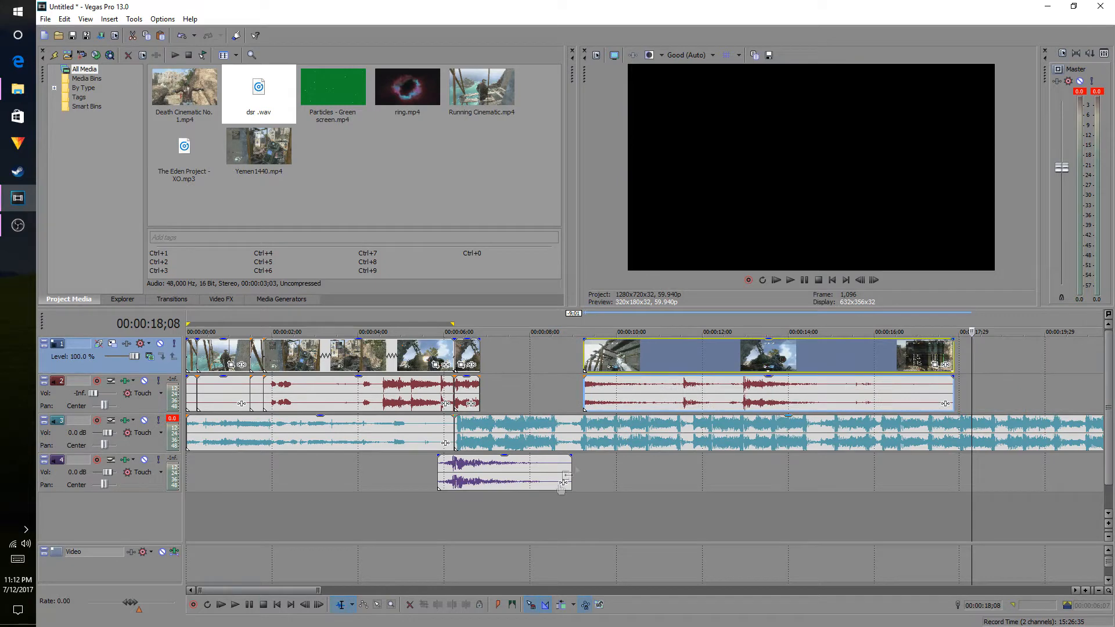
Move the death cinematic clip forward so it starts shortly after the last gameplay piece, at about 00:00:18;22
drag(292, 590, 561, 611)
drag(623, 357, 370, 405)
drag(500, 400, 1000, 370)
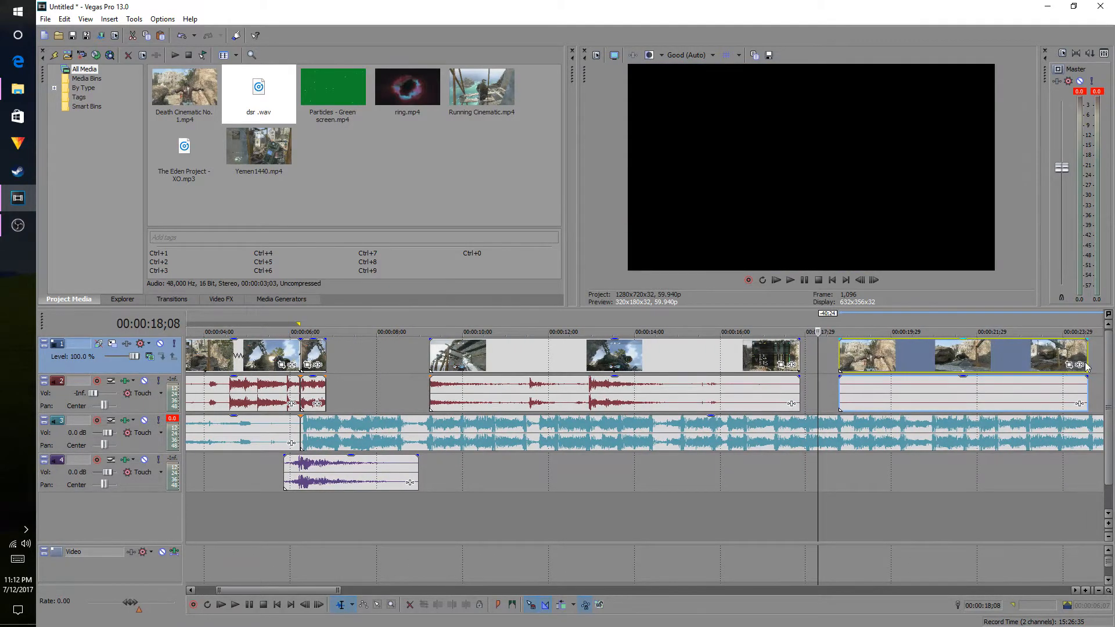
Play through the death cinematic and split it in two shortly before 00:00:22
click(868, 352)
click(846, 357)
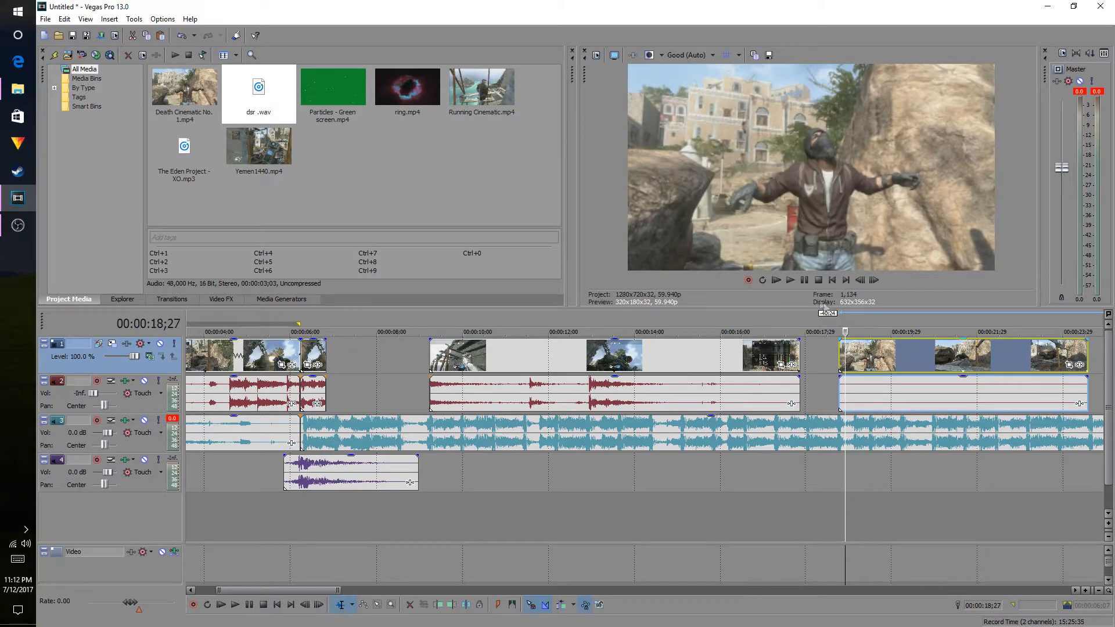
click(790, 280)
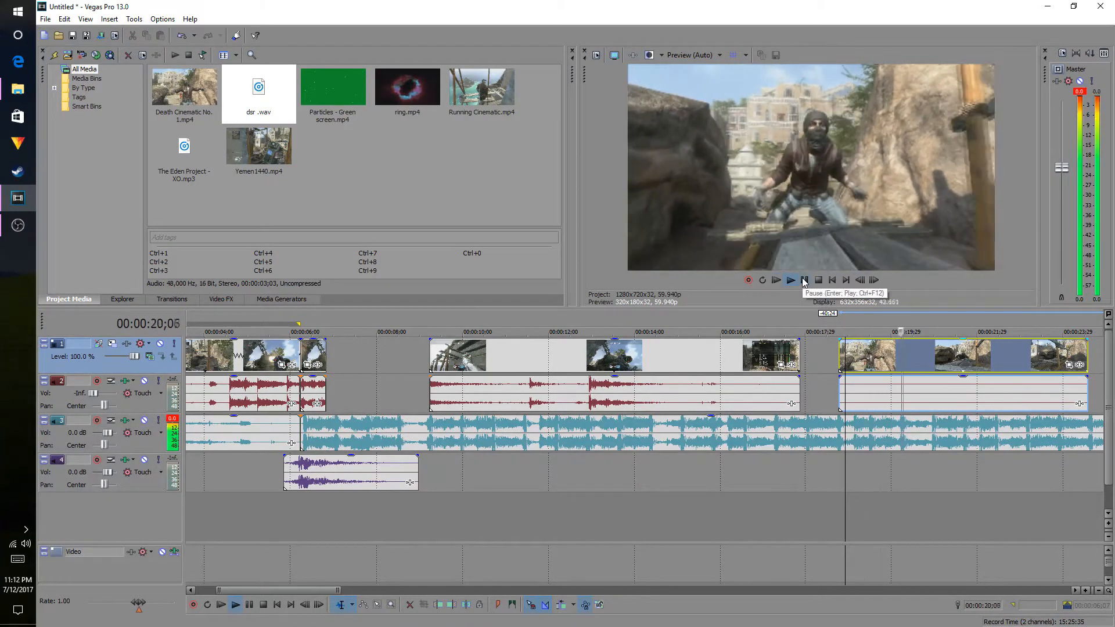
click(805, 281)
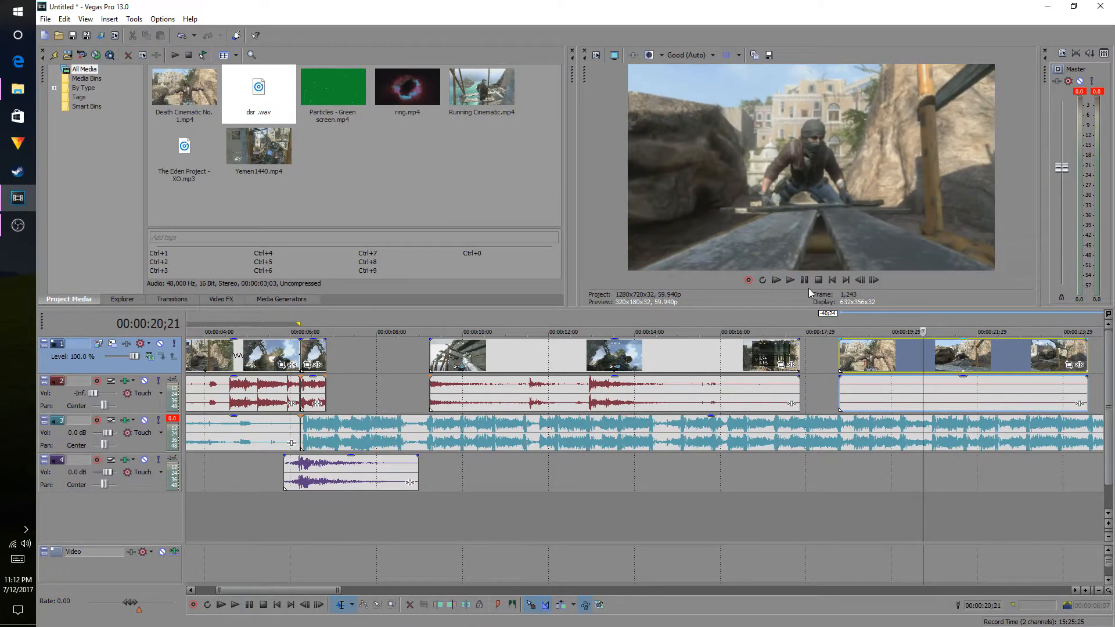
click(790, 281)
click(804, 280)
key(ctrl+Home)
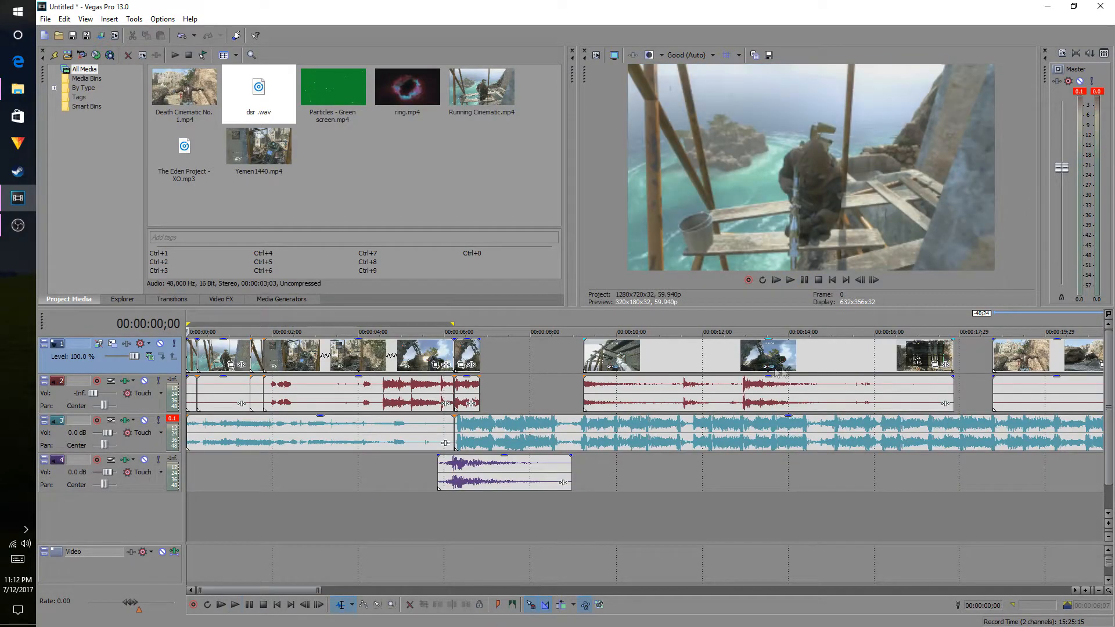
drag(257, 589, 340, 589)
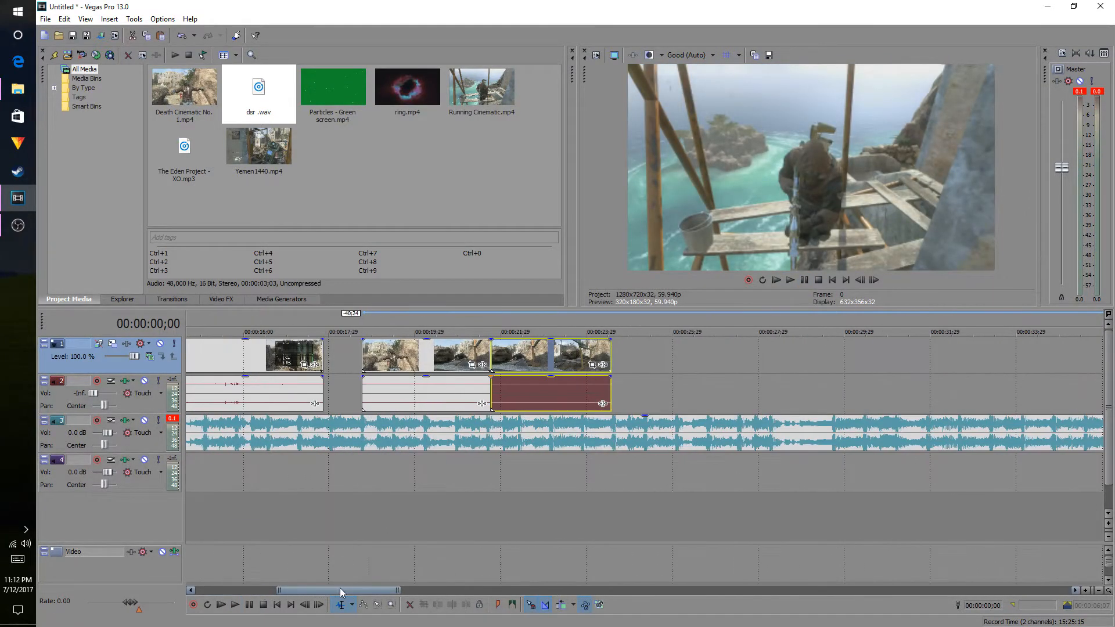
Split the death cinematic's first part at 00:00:19;09 and cut out the short opening piece
click(469, 350)
drag(439, 359, 386, 364)
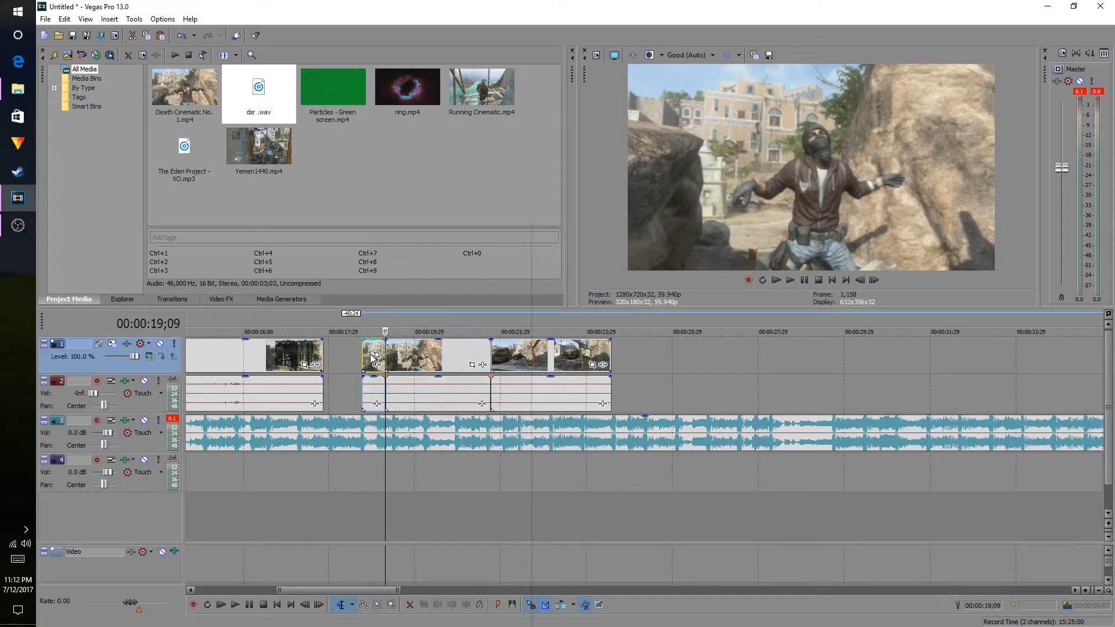
right_click(372, 356)
click(415, 337)
Cut out the last part of the death cinematic, keeping its middle piece
right_click(535, 355)
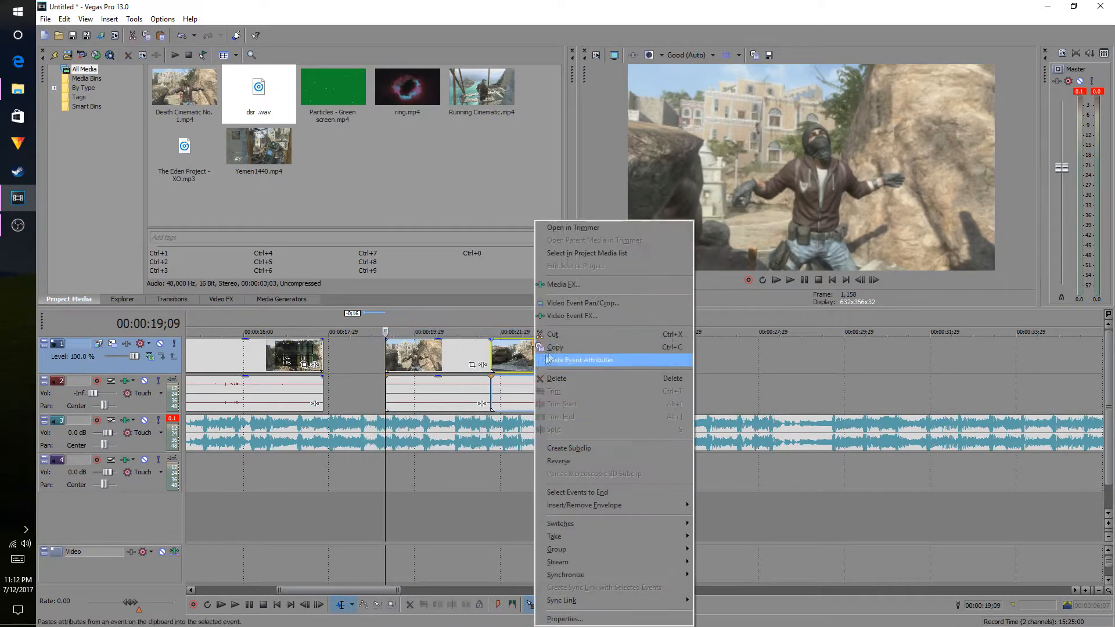
click(549, 334)
click(485, 363)
key(Delete)
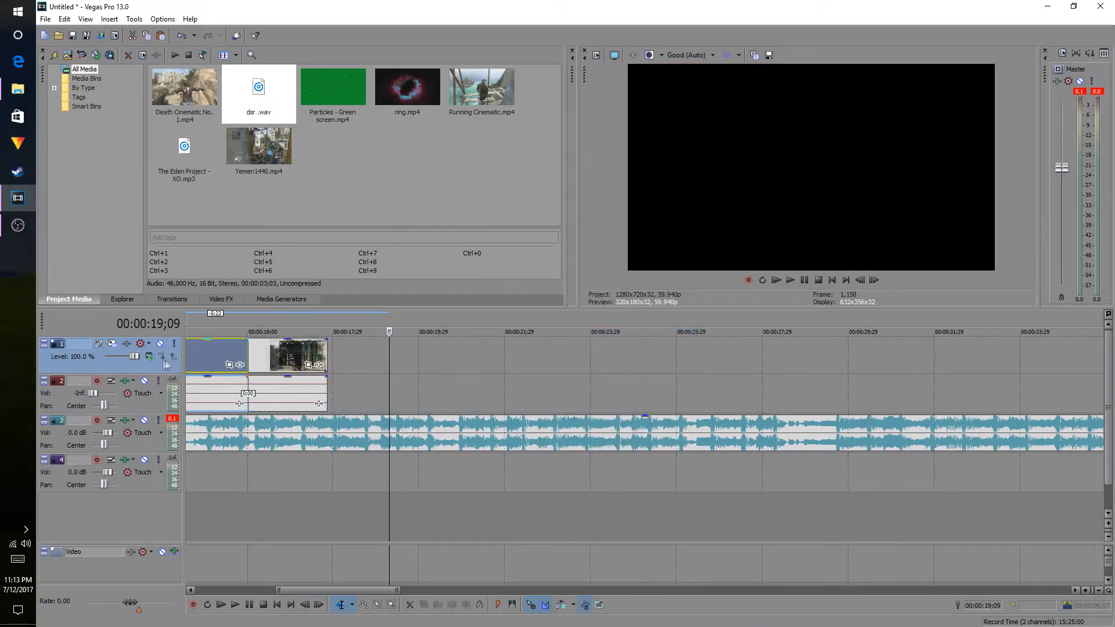
Move the death cinematic piece directly behind the short clip after the song's drop, and butt the last killcam piece against its end
scroll(348, 407, left, 5)
drag(220, 355, 405, 374)
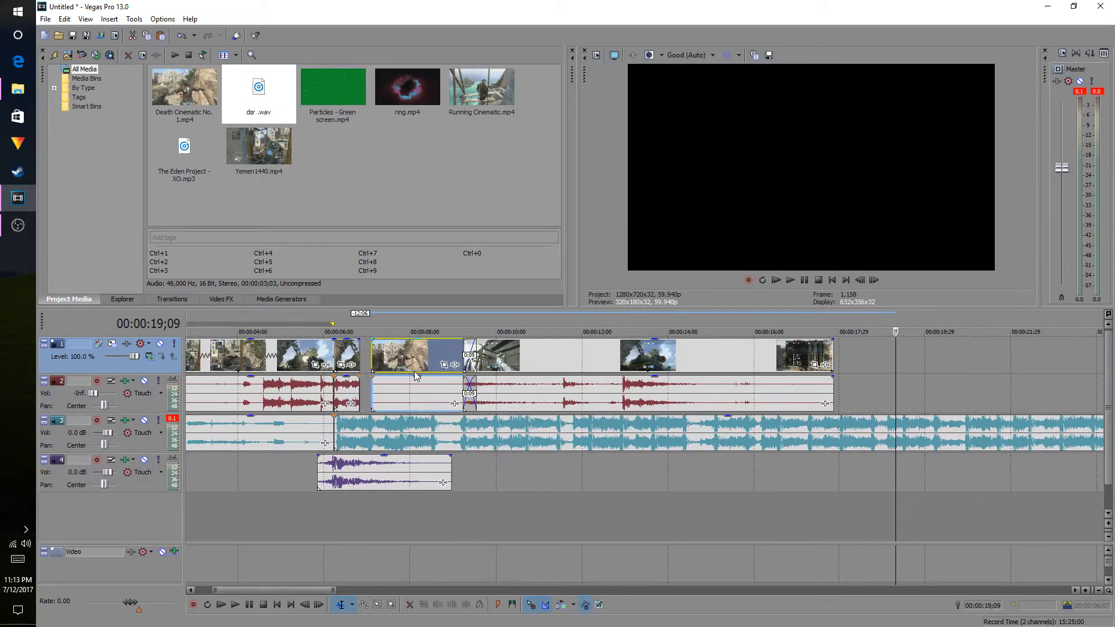
drag(552, 362, 554, 370)
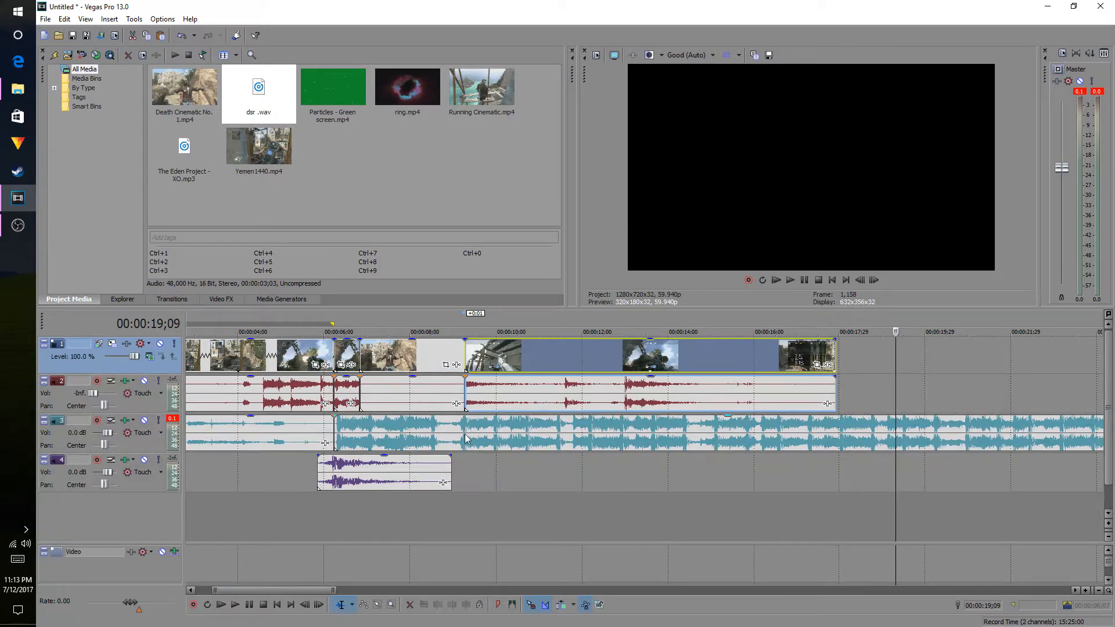
Shift the last killcam piece and the death cinematic about one second along the timeline, and extend the short post-drop clip by 8 frames
drag(537, 364, 484, 360)
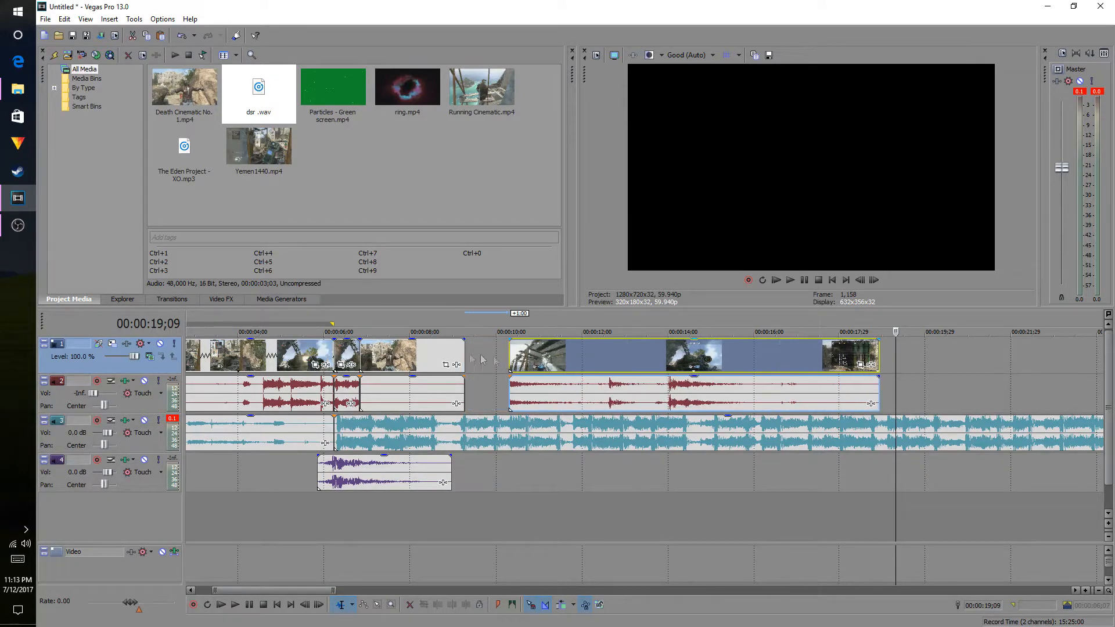
drag(405, 360, 448, 360)
drag(360, 353, 372, 353)
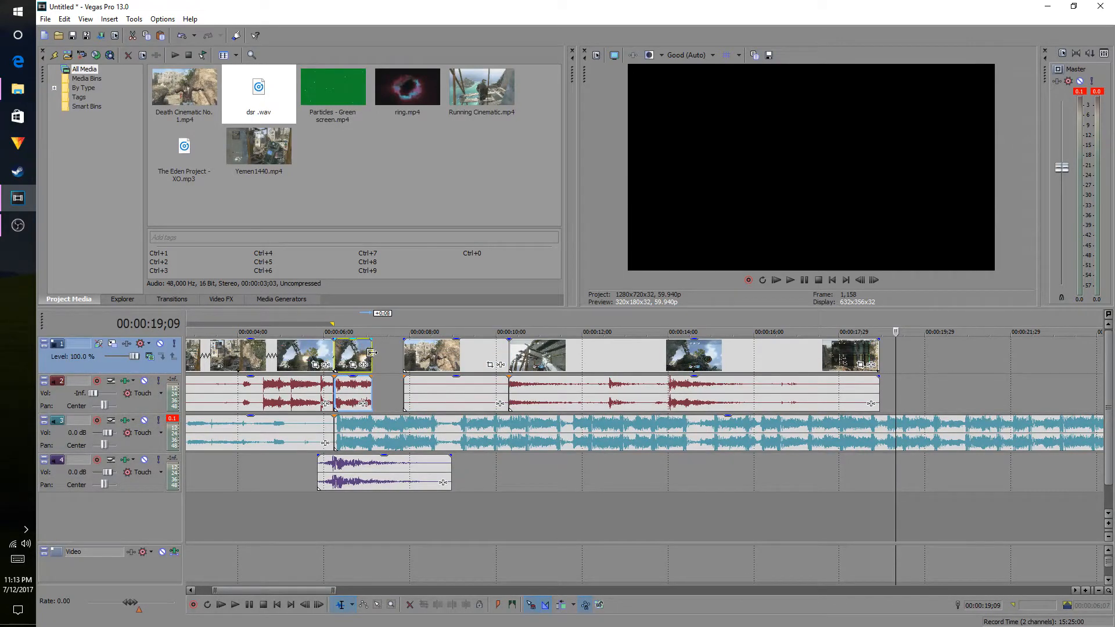
Play the sequence from just after the drop and move the death cinematic back against the extended clip
click(345, 430)
click(790, 279)
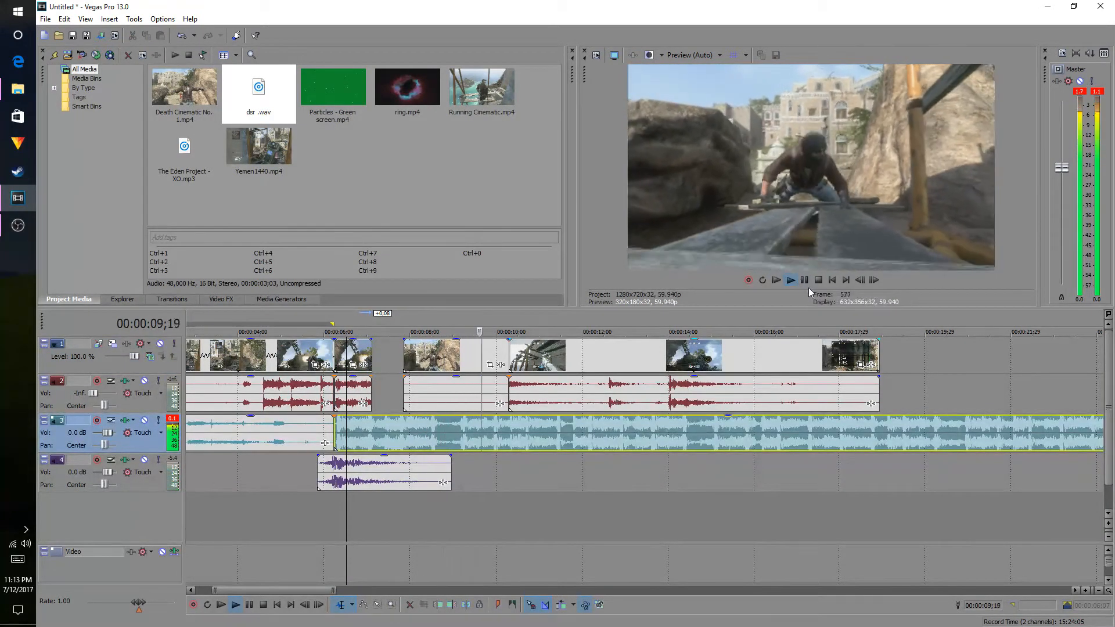
click(805, 279)
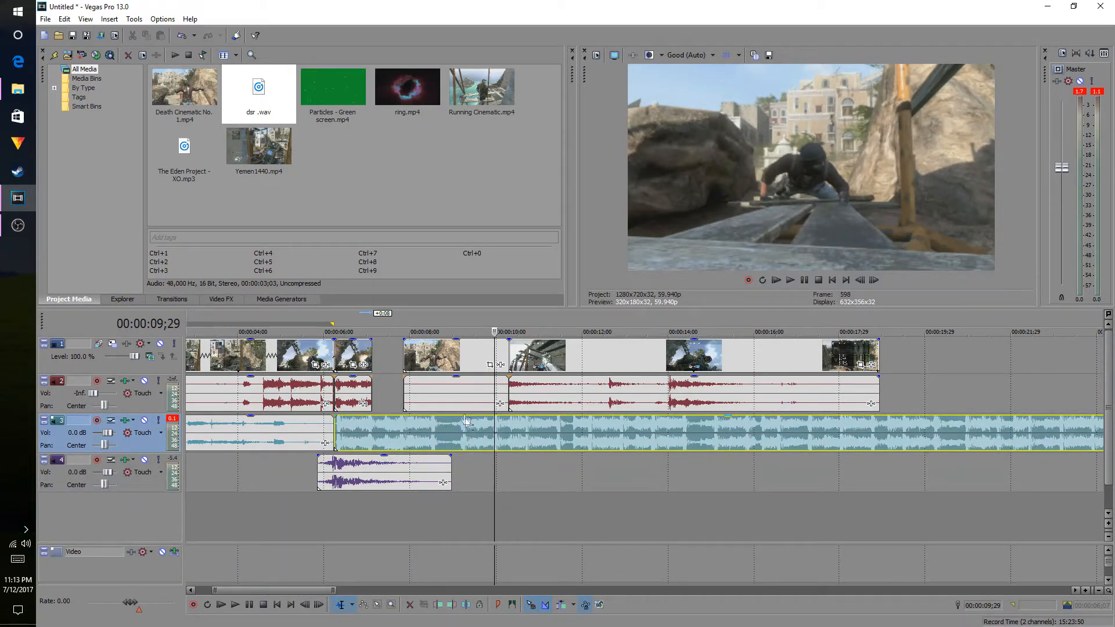
drag(439, 363, 414, 360)
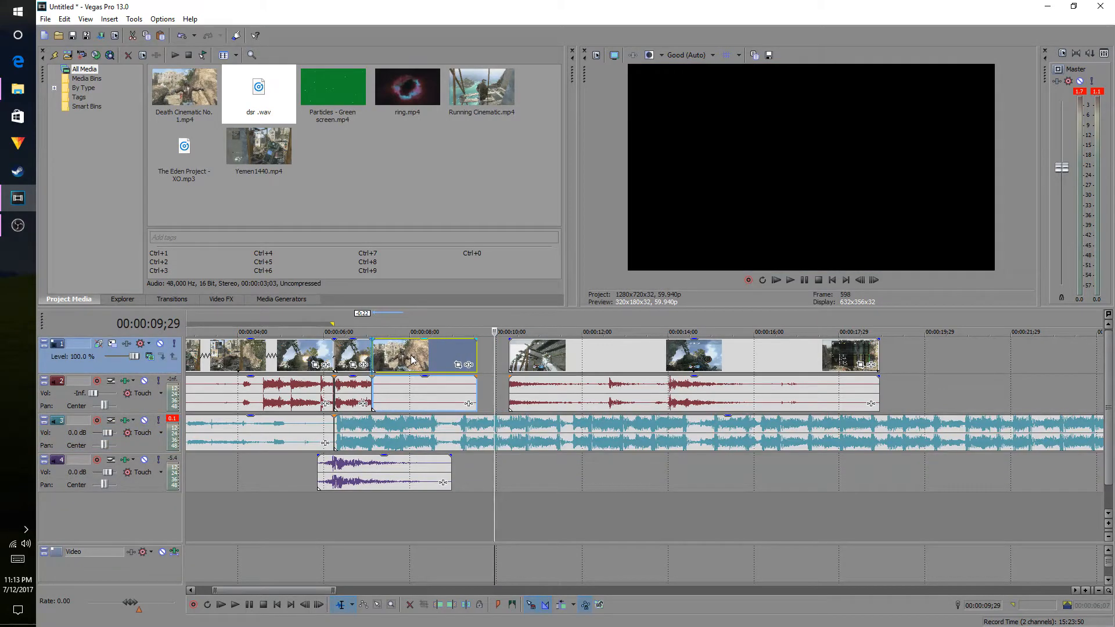
Listen for the song's beat after 00:00:08;29, time-compress the death cinematic's end by 8 frames, and butt the last killcam piece against it
click(454, 449)
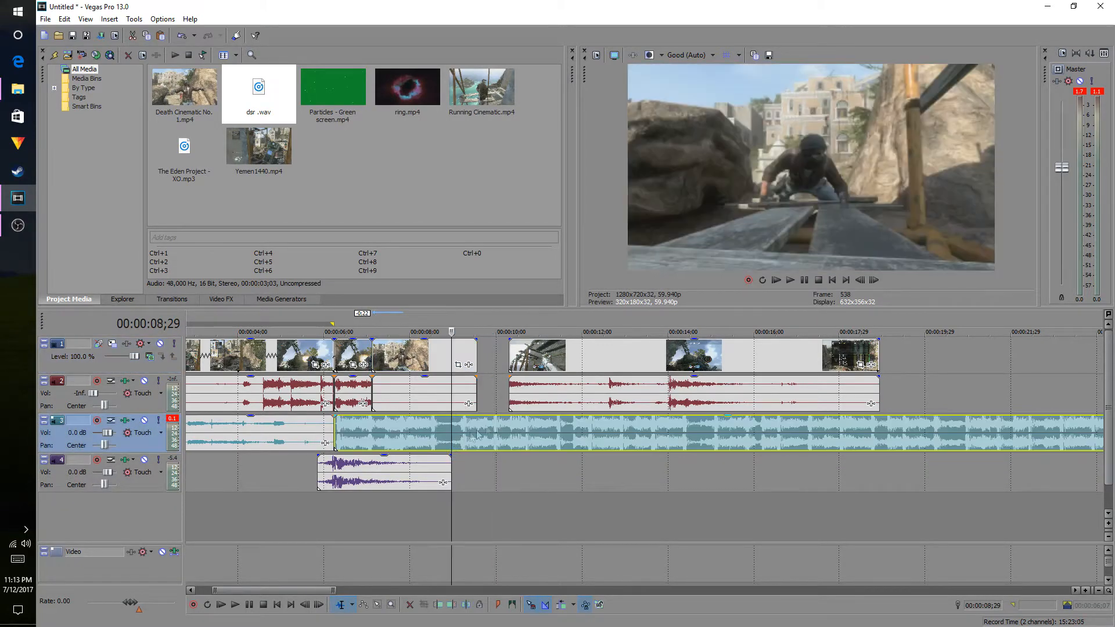
click(790, 281)
click(804, 280)
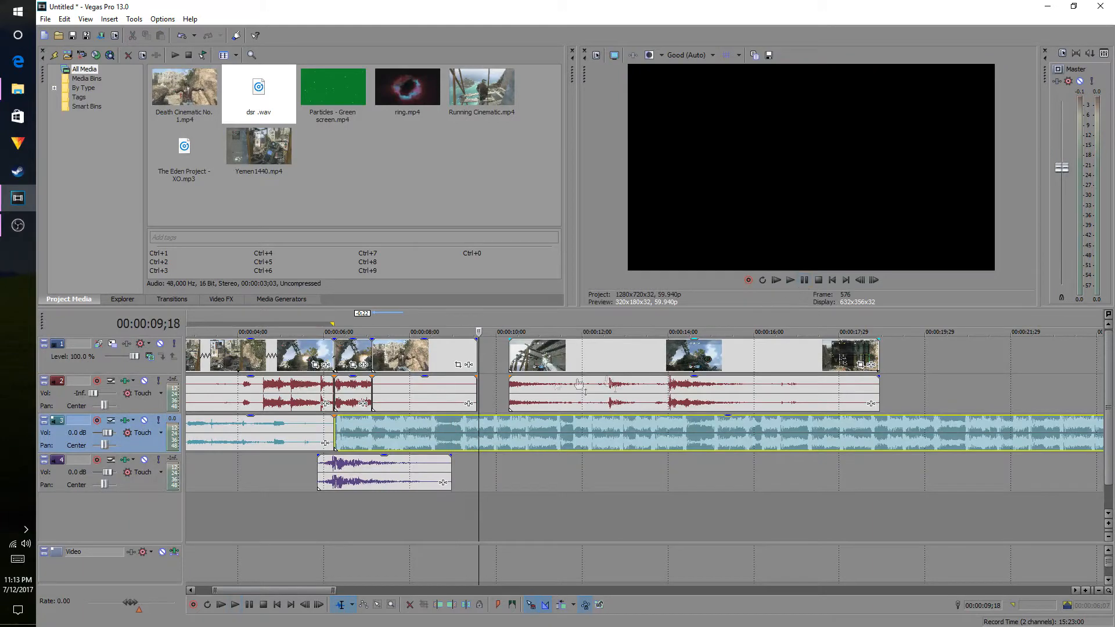
key(Return)
key(Return)
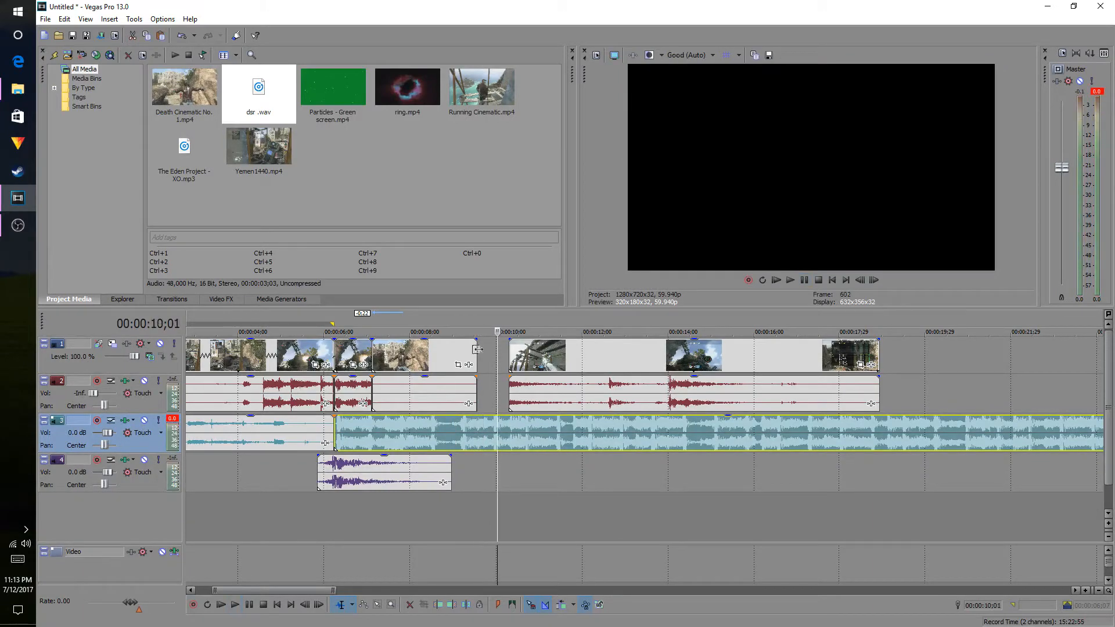
drag(475, 350, 465, 355)
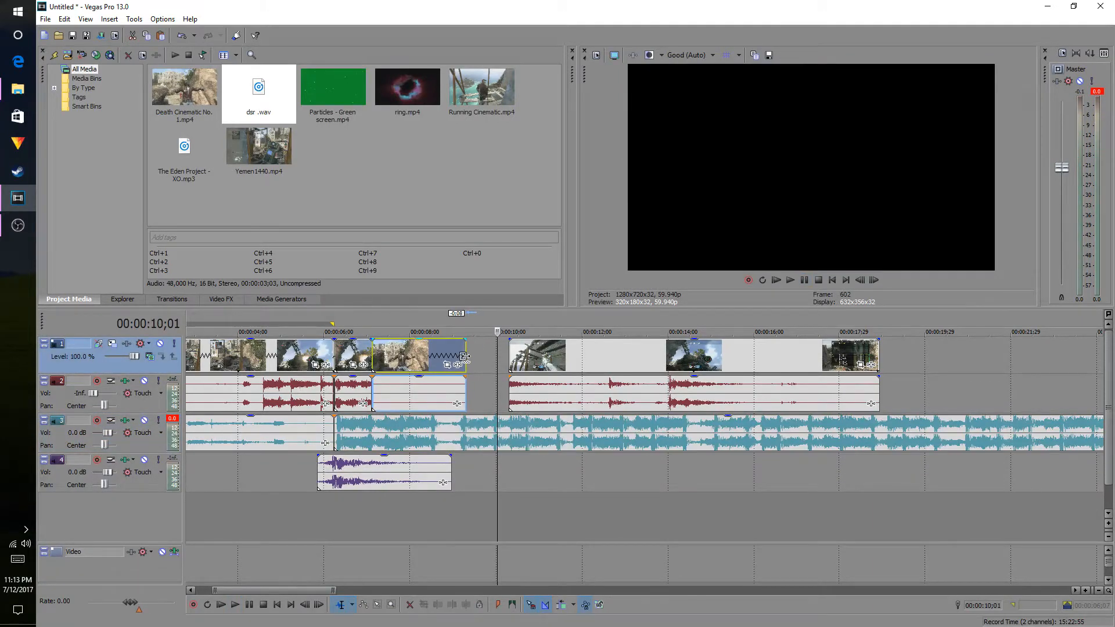
drag(555, 363, 511, 364)
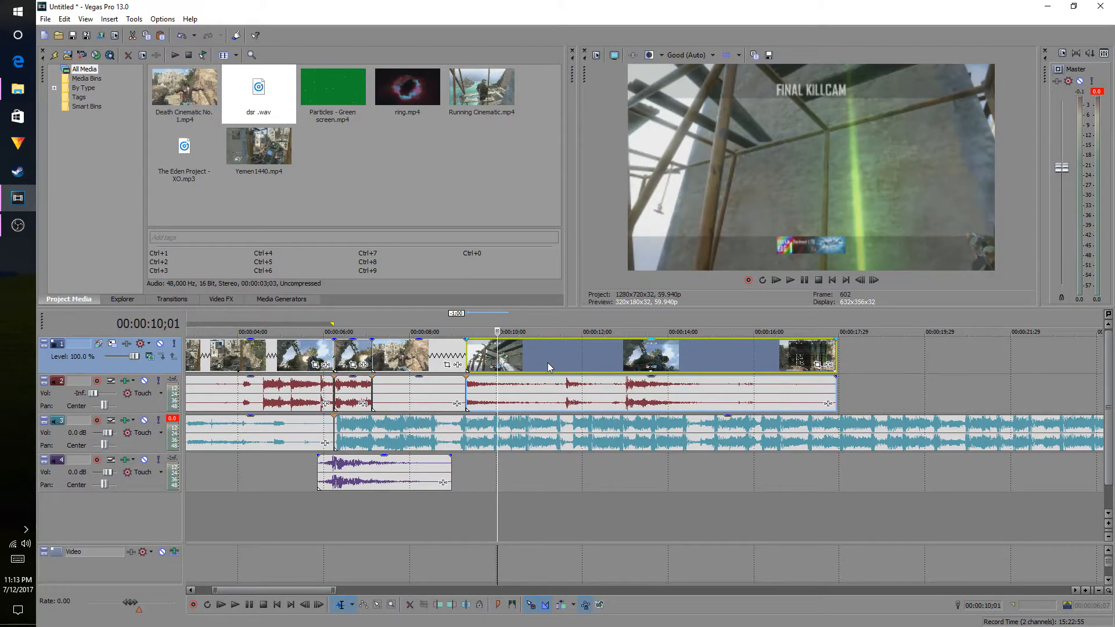
Play through the last killcam piece and split it at the gun's muzzle flash, at 00:00:13;01
click(548, 367)
click(791, 280)
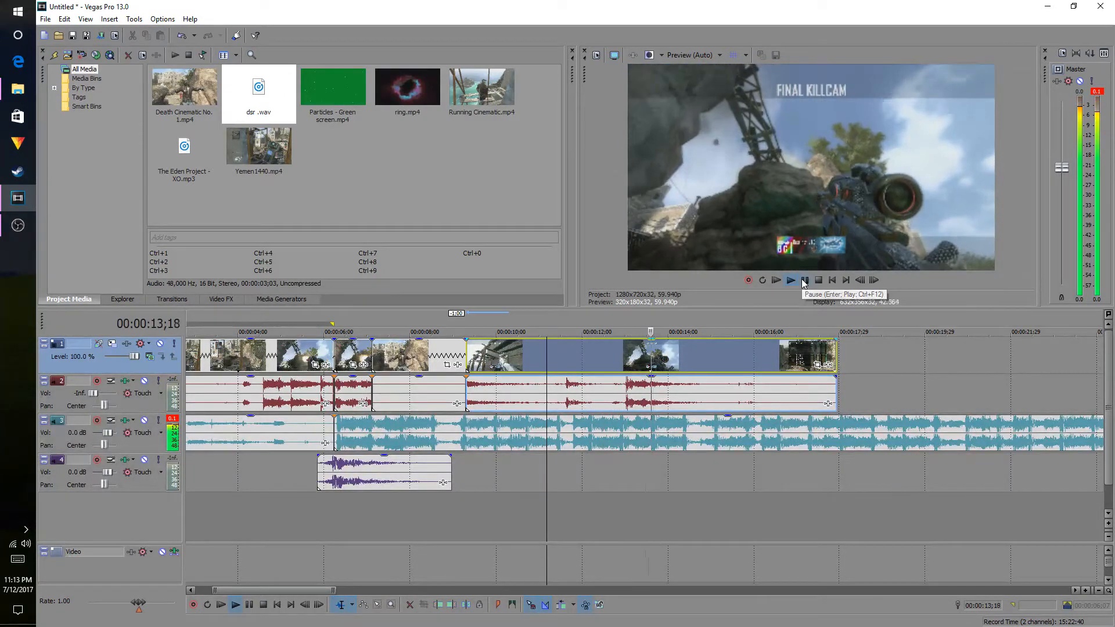
click(805, 281)
click(582, 353)
click(791, 280)
click(804, 281)
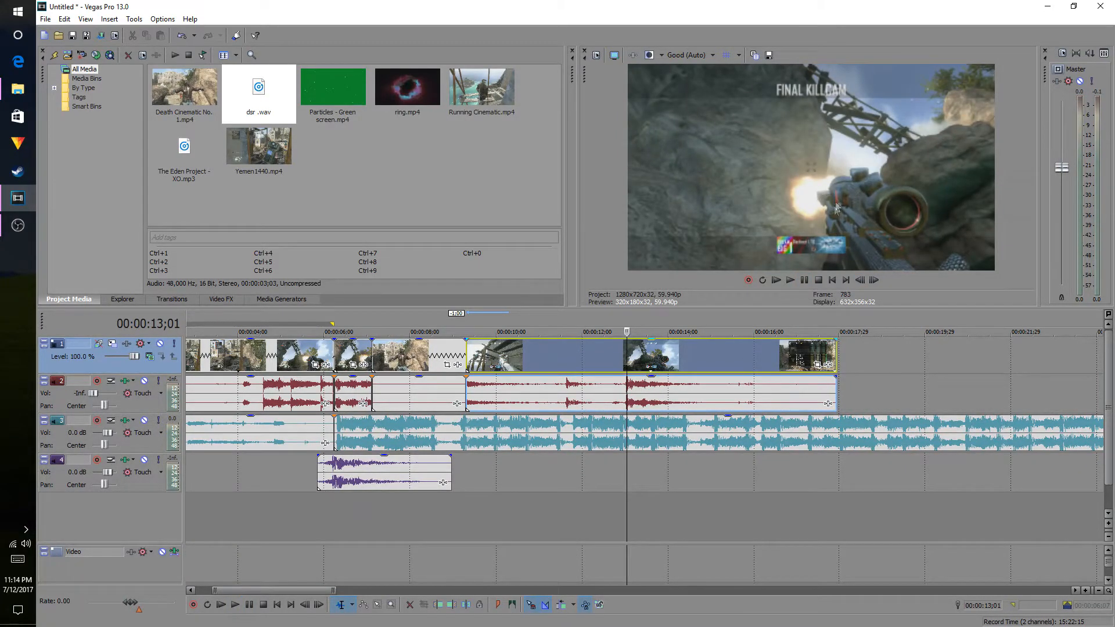
key(s)
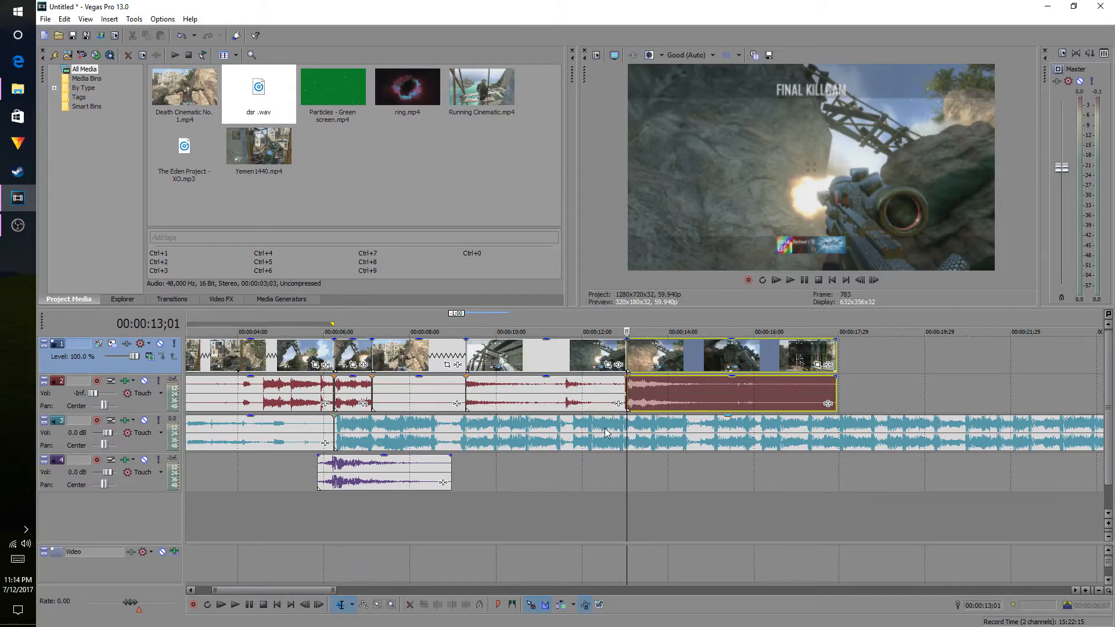
Move both killcam pieces further along the timeline, clear of the gap, and split the song at the beat at 00:00:12;27
drag(678, 357, 832, 362)
drag(555, 362, 1109, 351)
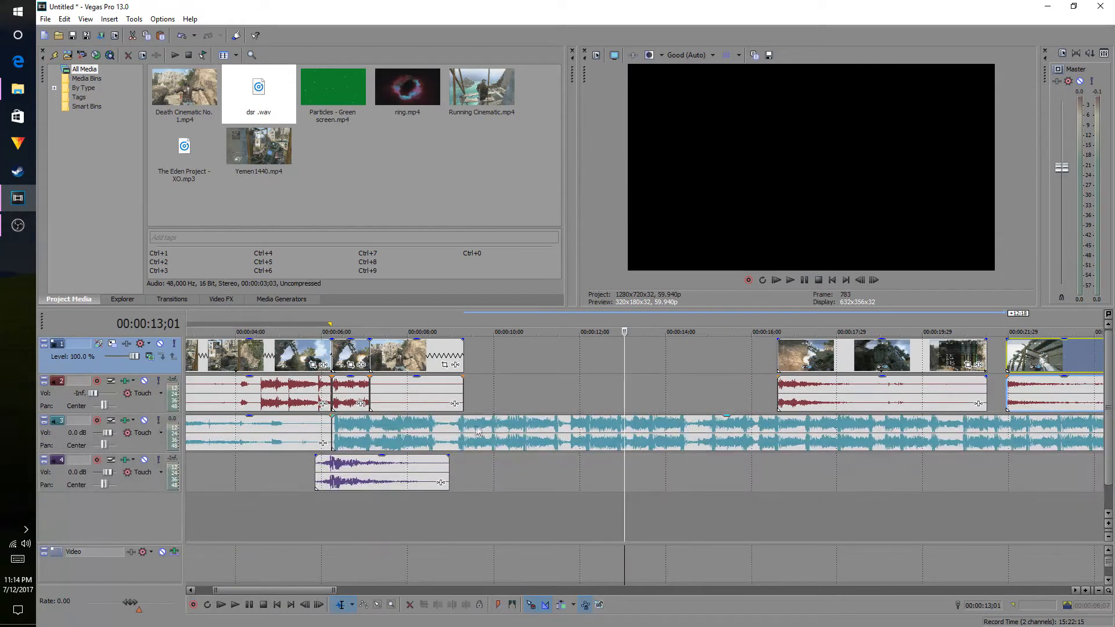
click(472, 431)
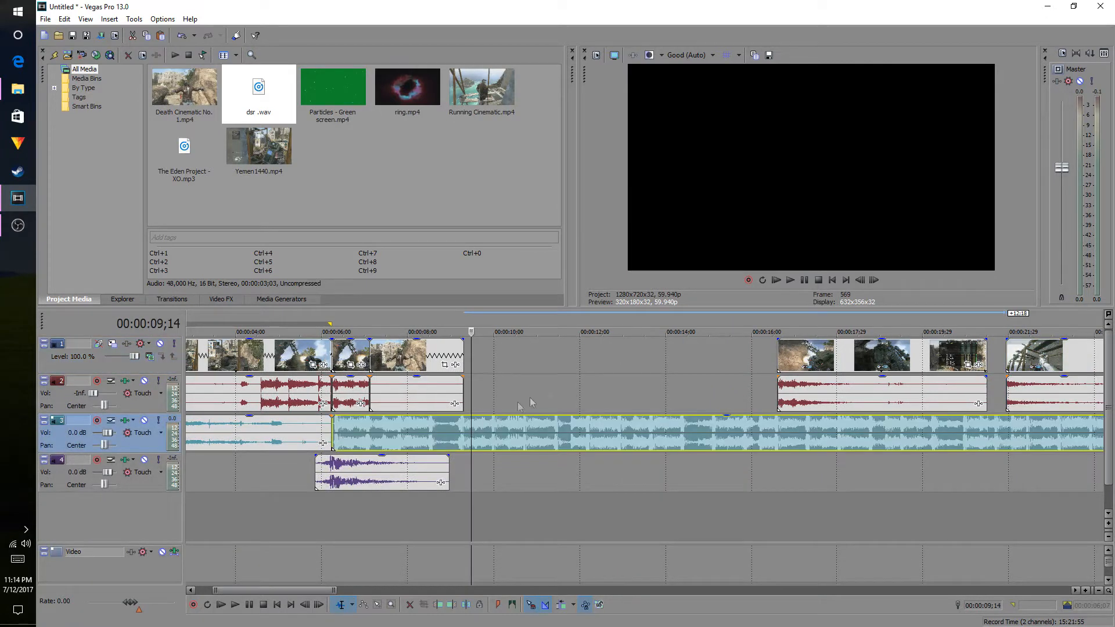
click(792, 280)
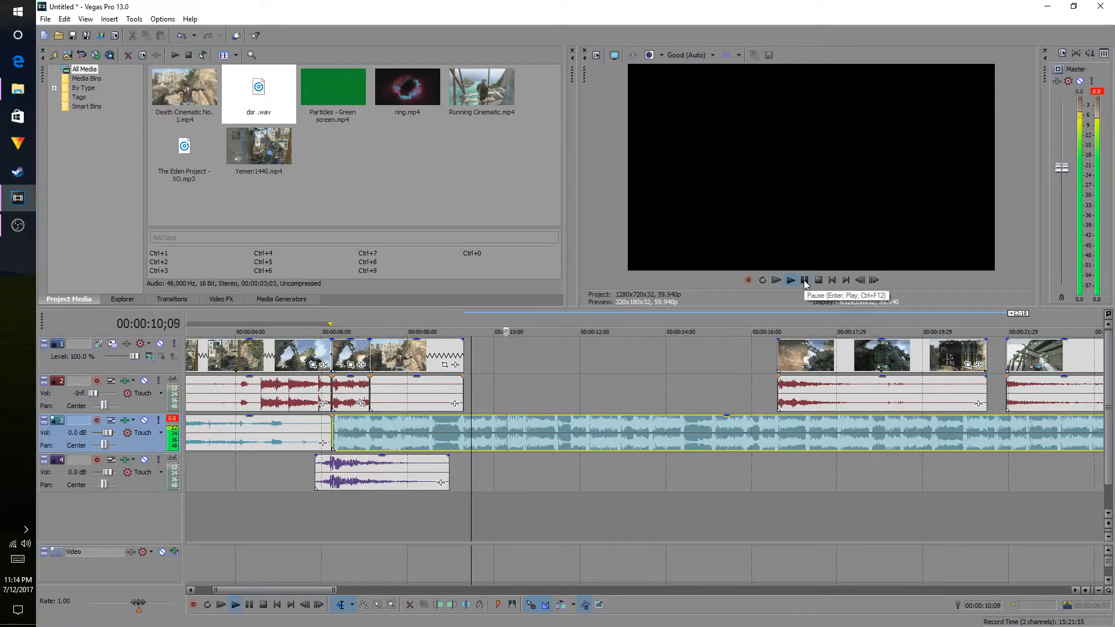
click(803, 280)
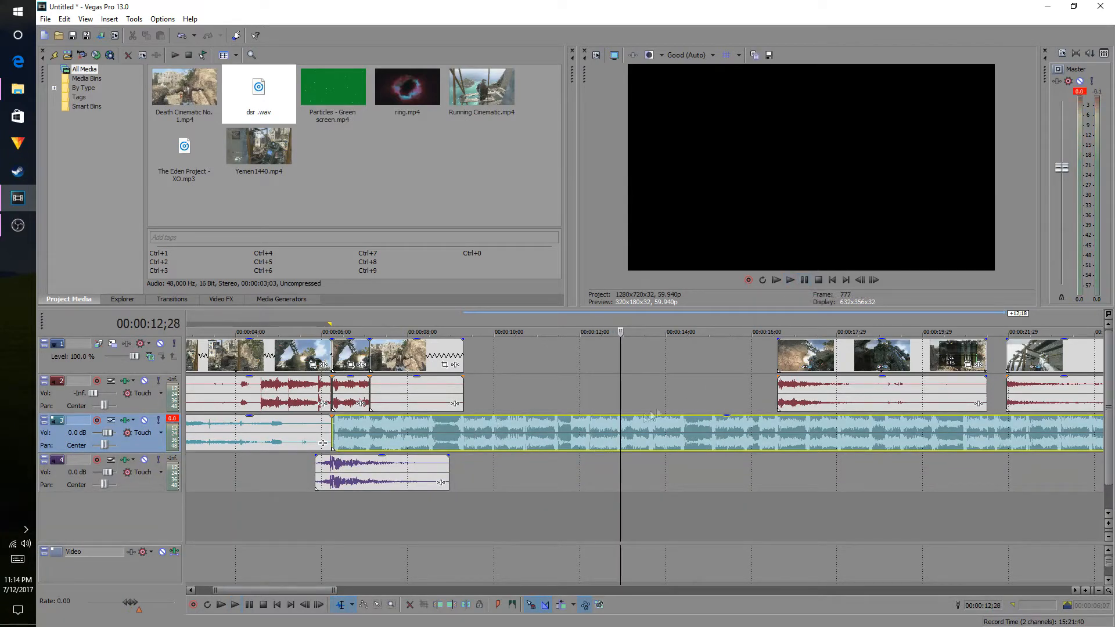
click(619, 422)
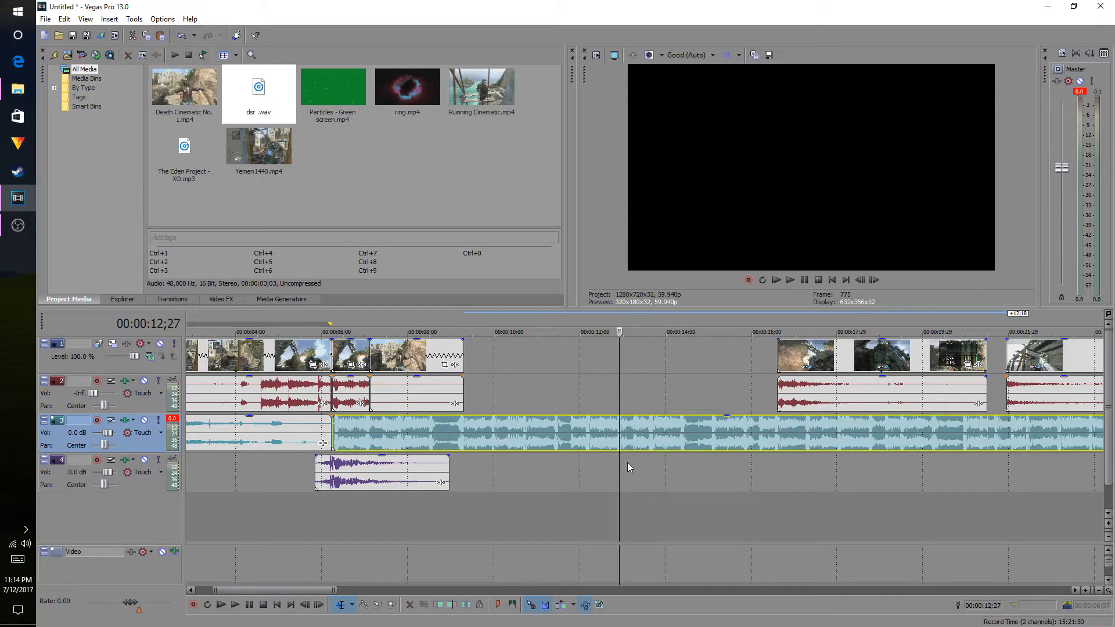
key(s)
Return both killcam pieces behind the death cinematic, time-compressing the first by 4 frames so the shot piece starts at 00:00:12;27
drag(1038, 361, 496, 368)
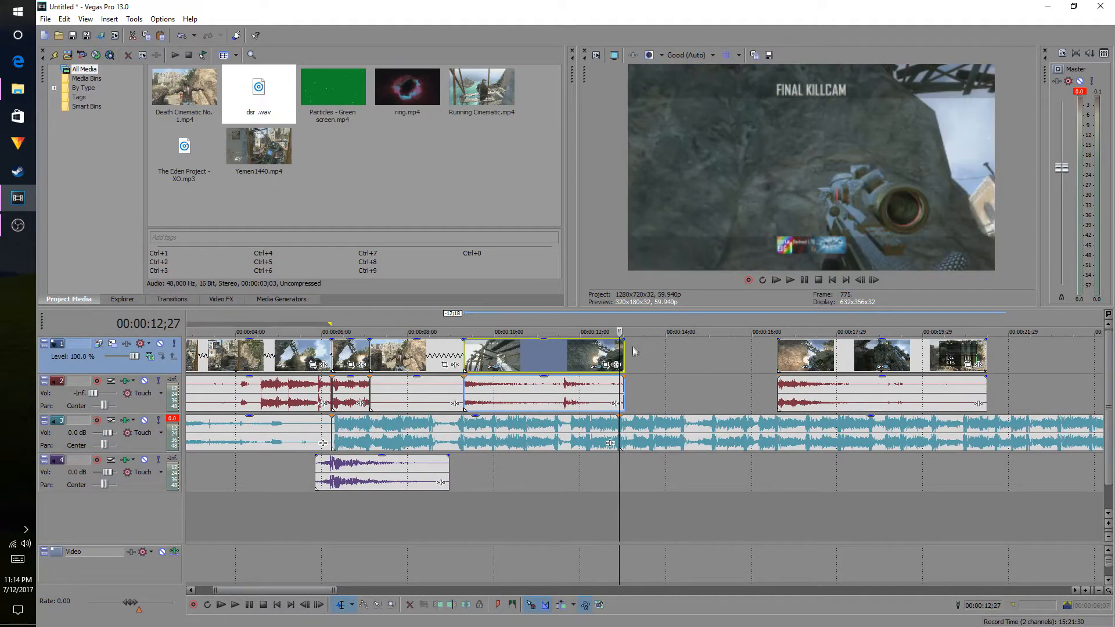
mouse_move(622, 359)
mouse_down()
mouse_move(526, 359)
mouse_move(616, 361)
mouse_up()
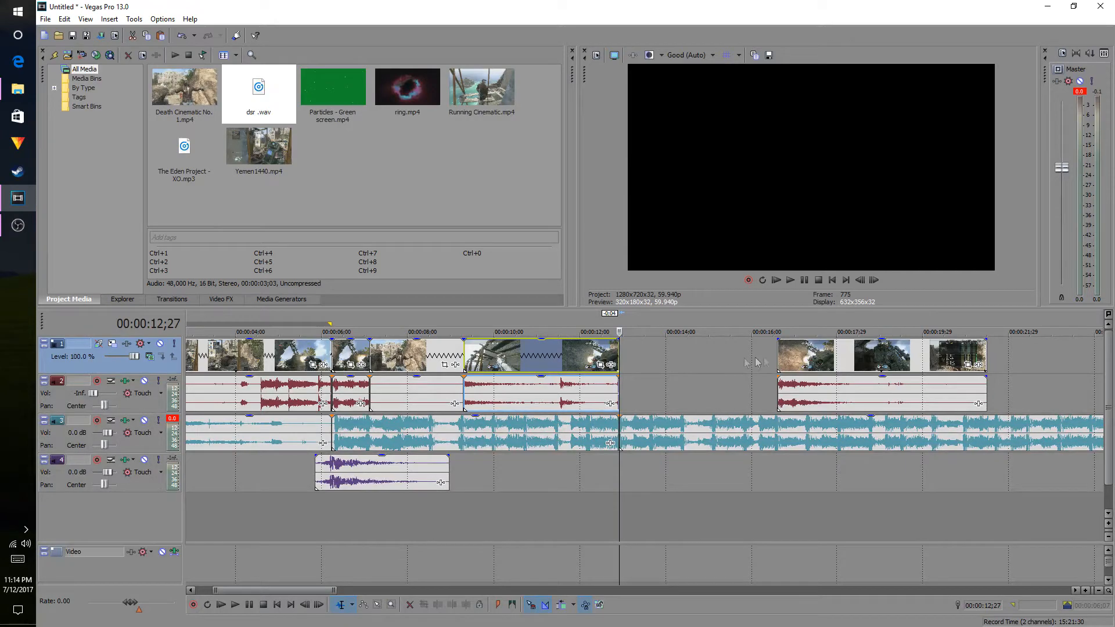
drag(819, 356, 660, 366)
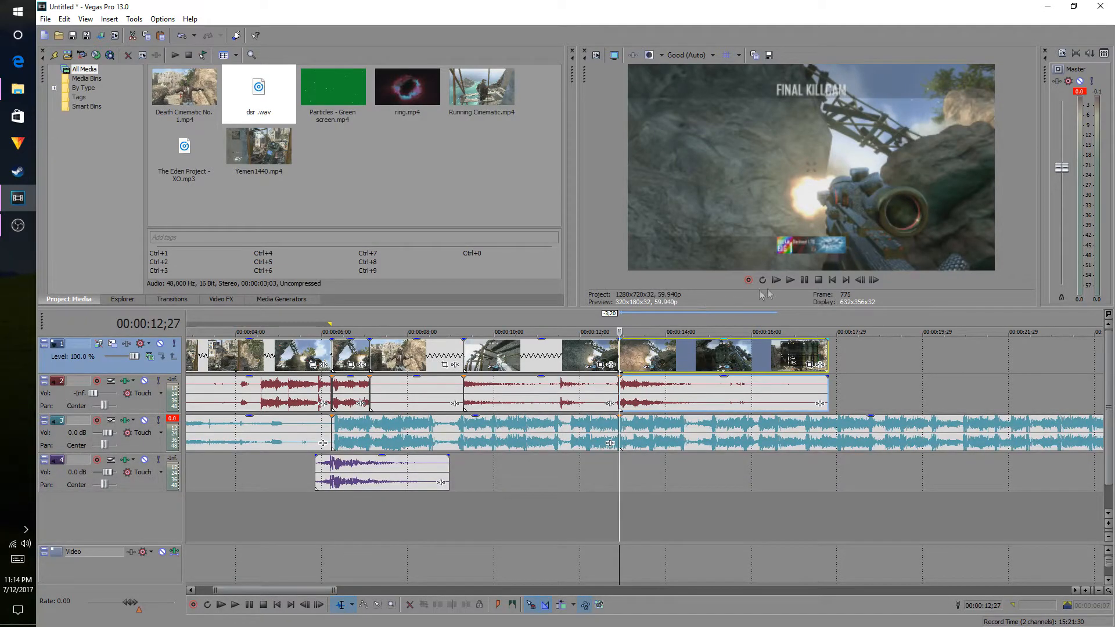
Play the killcam's shot piece, split it at 00:00:14;28 and cut out the remainder
click(791, 281)
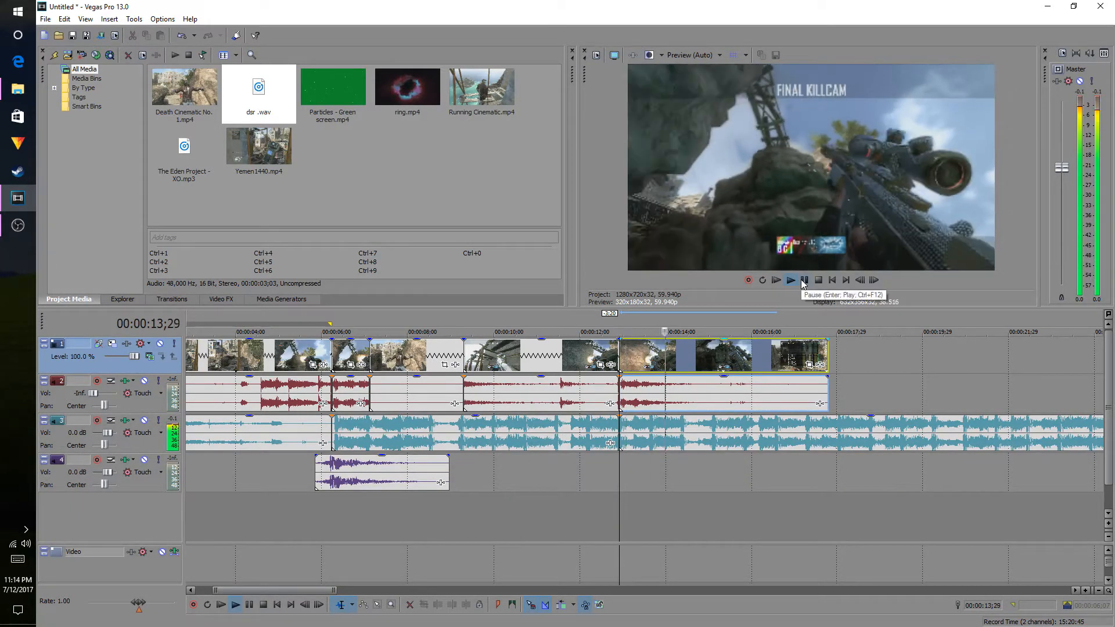
click(804, 281)
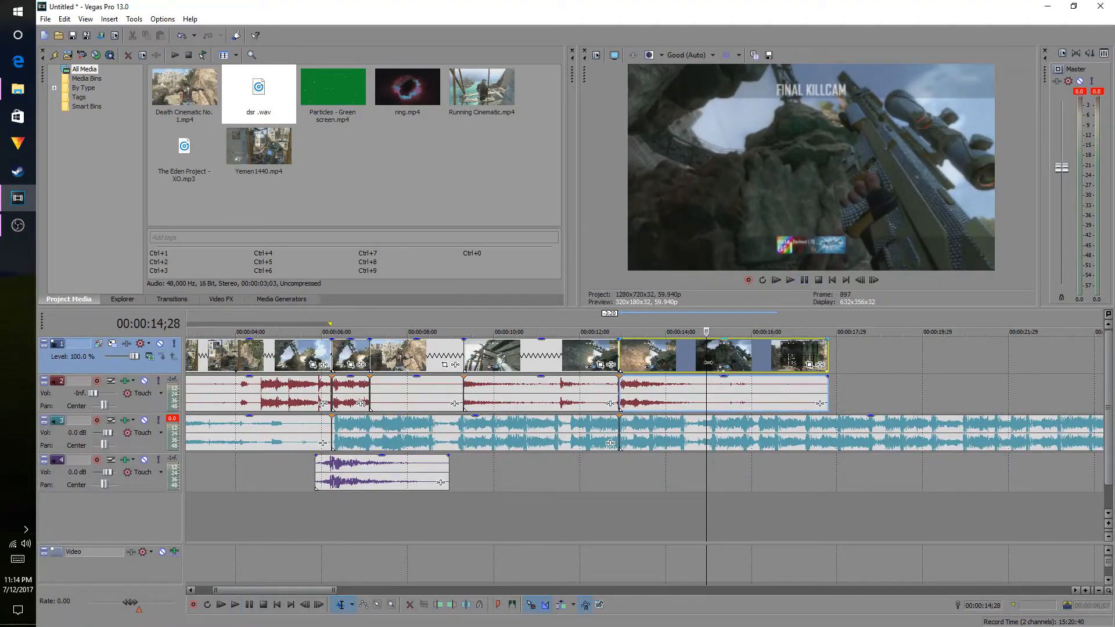
key(s)
right_click(739, 357)
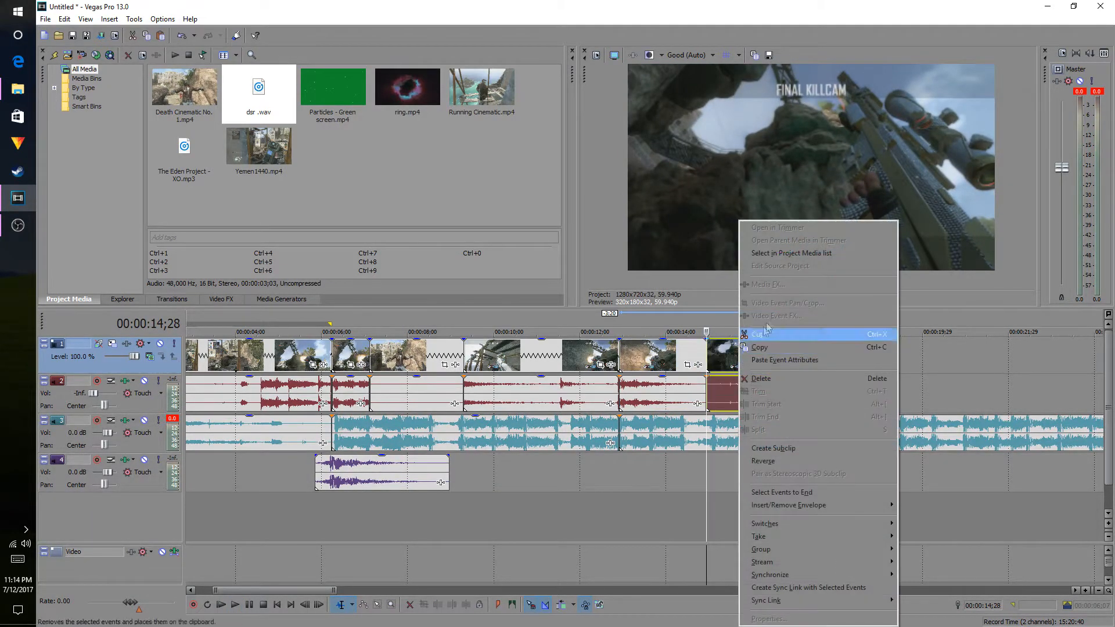
click(773, 335)
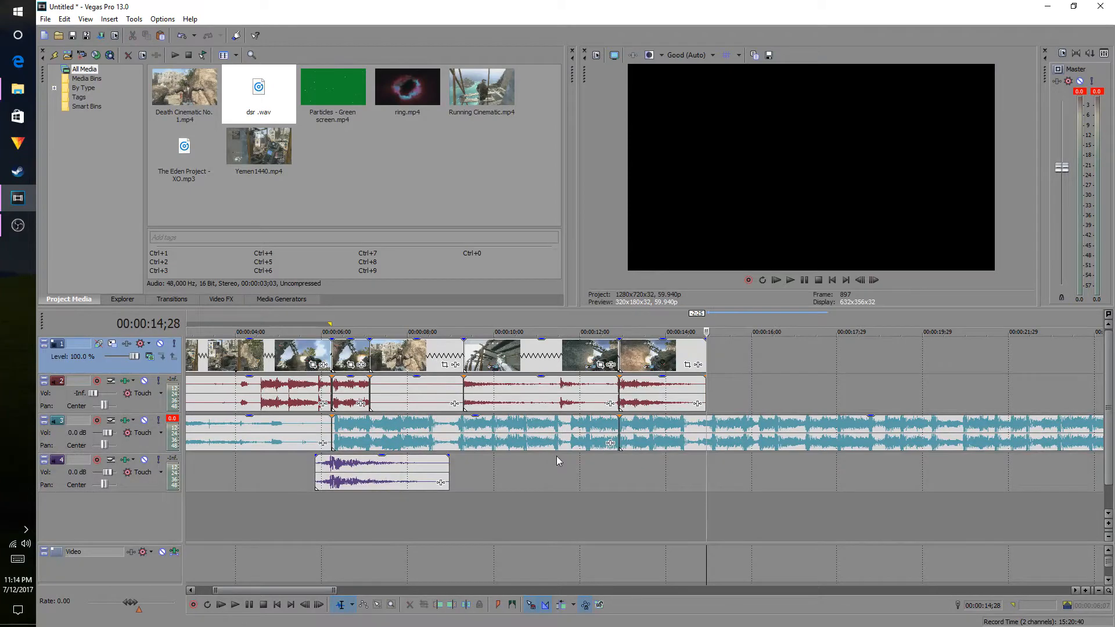
Copy the gunshot sound and paste it on the same track, aligning its peak with the second shot at 00:00:12;27
right_click(412, 475)
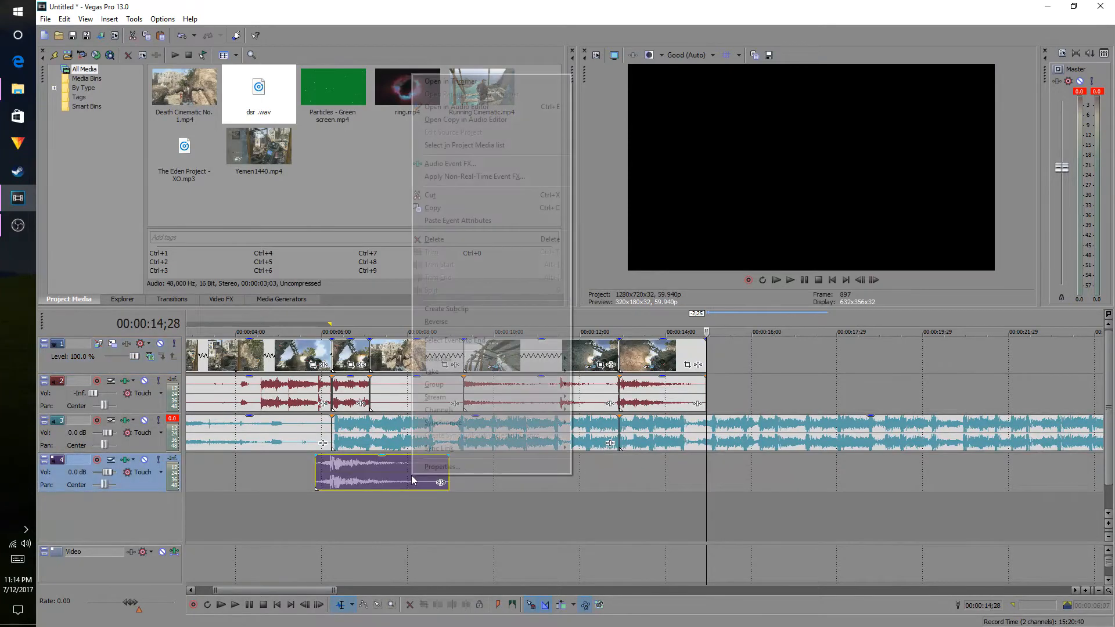
click(459, 207)
right_click(614, 472)
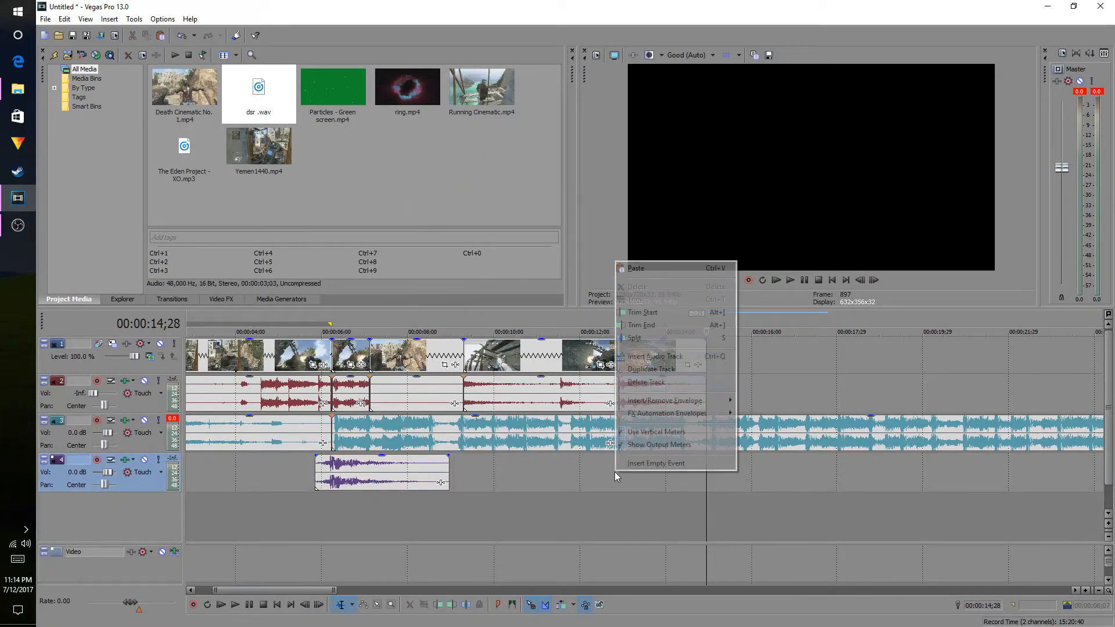
click(662, 267)
drag(748, 480, 639, 472)
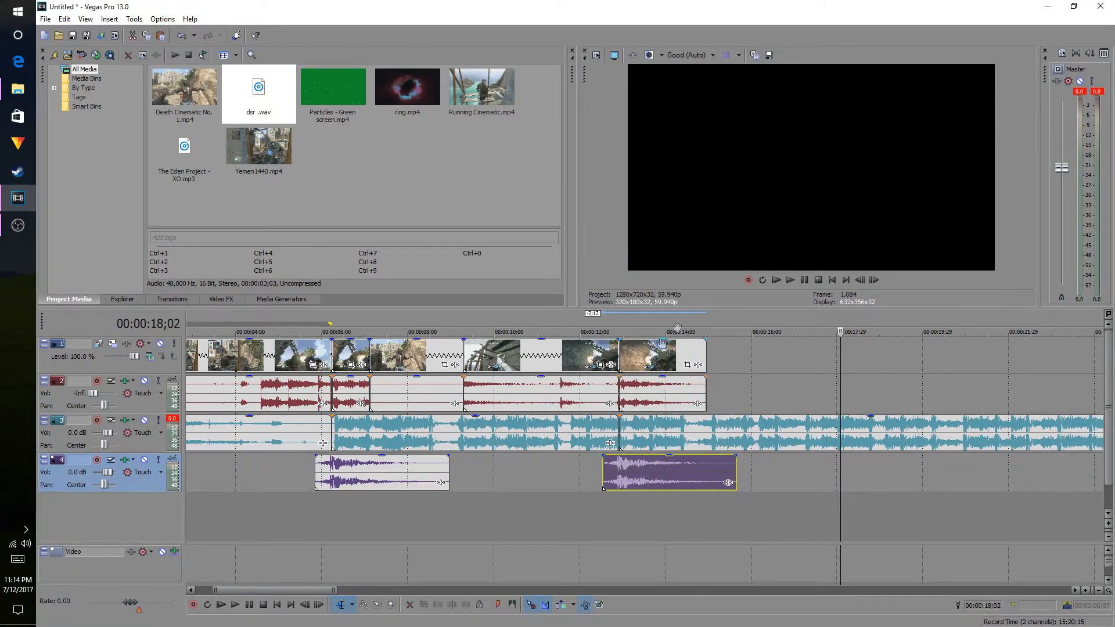
Play back the whole montage from the start to check the timing of the cuts and gunshots
click(774, 281)
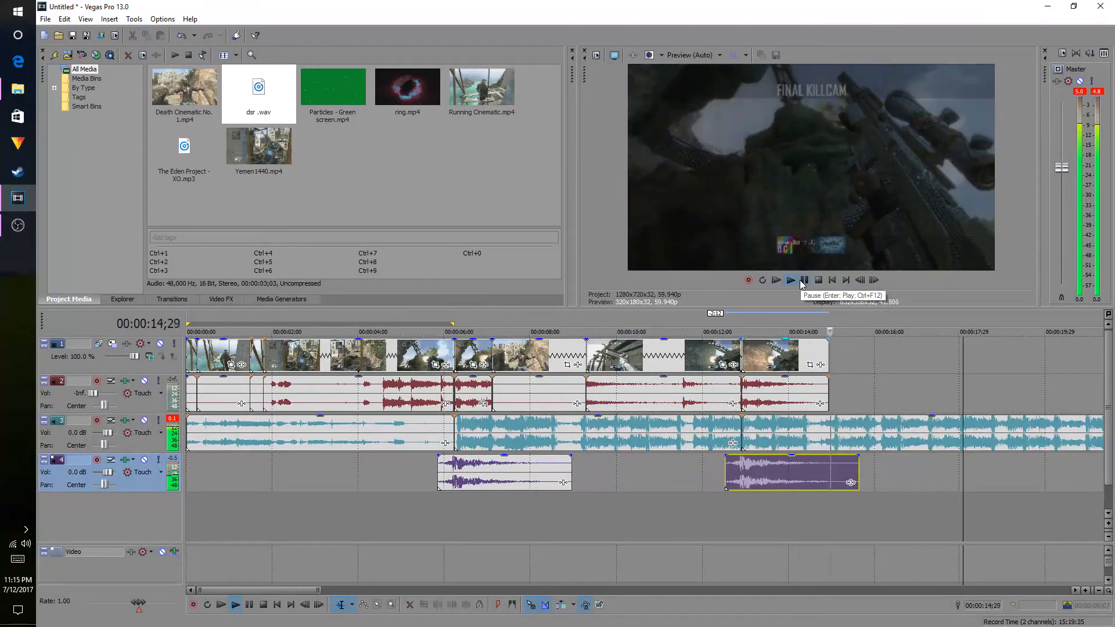
click(802, 281)
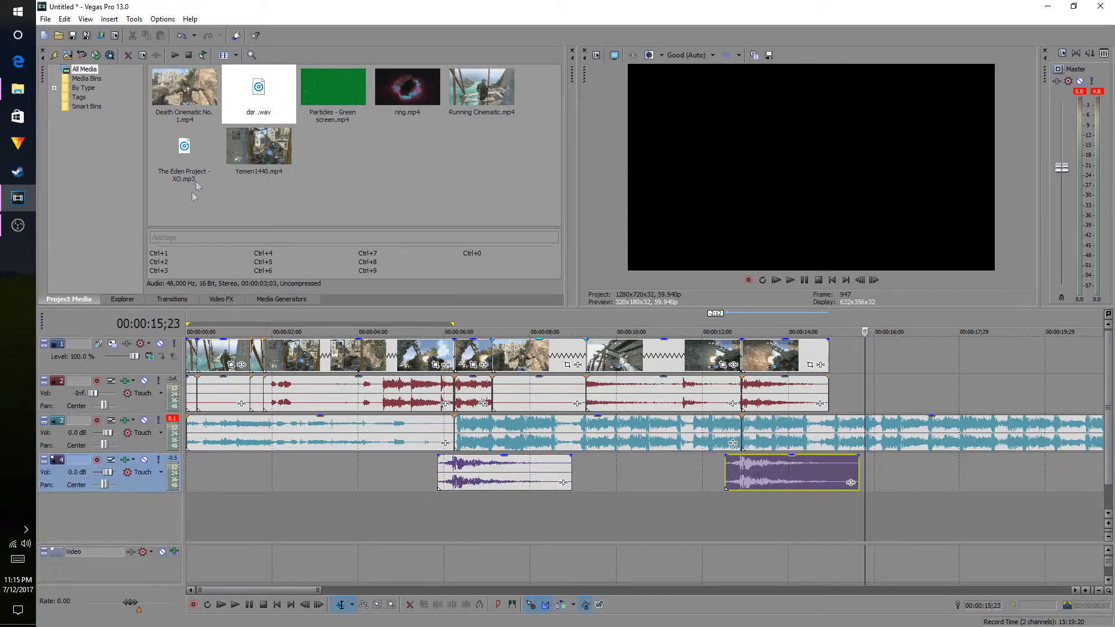
Add a Color Corrector effect to the whole video track using the "pug edits" preset
click(219, 301)
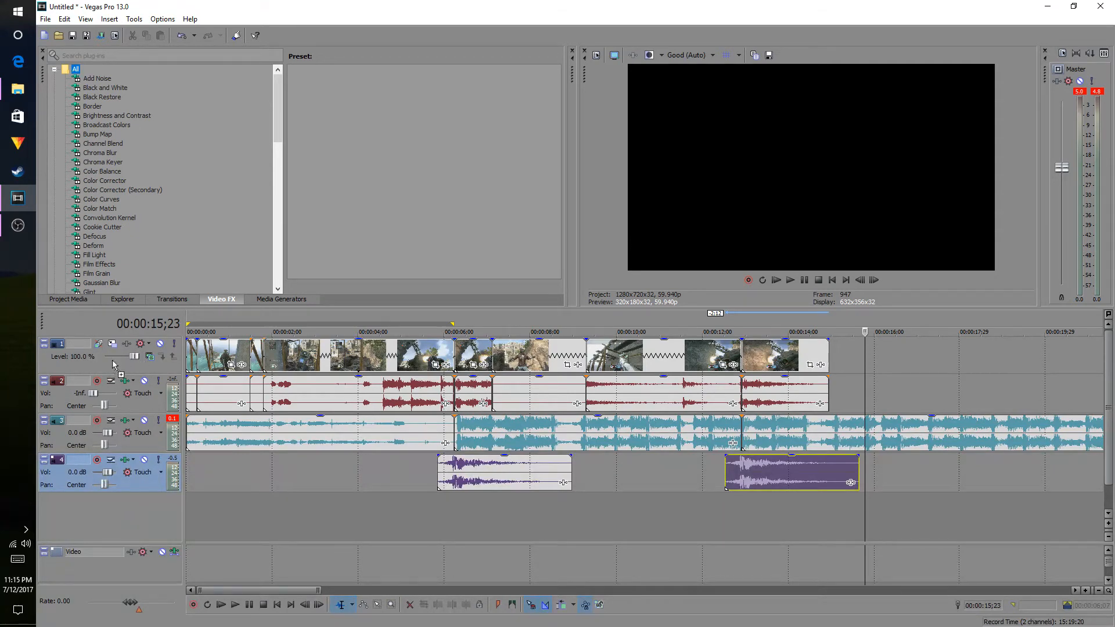
drag(113, 364, 114, 366)
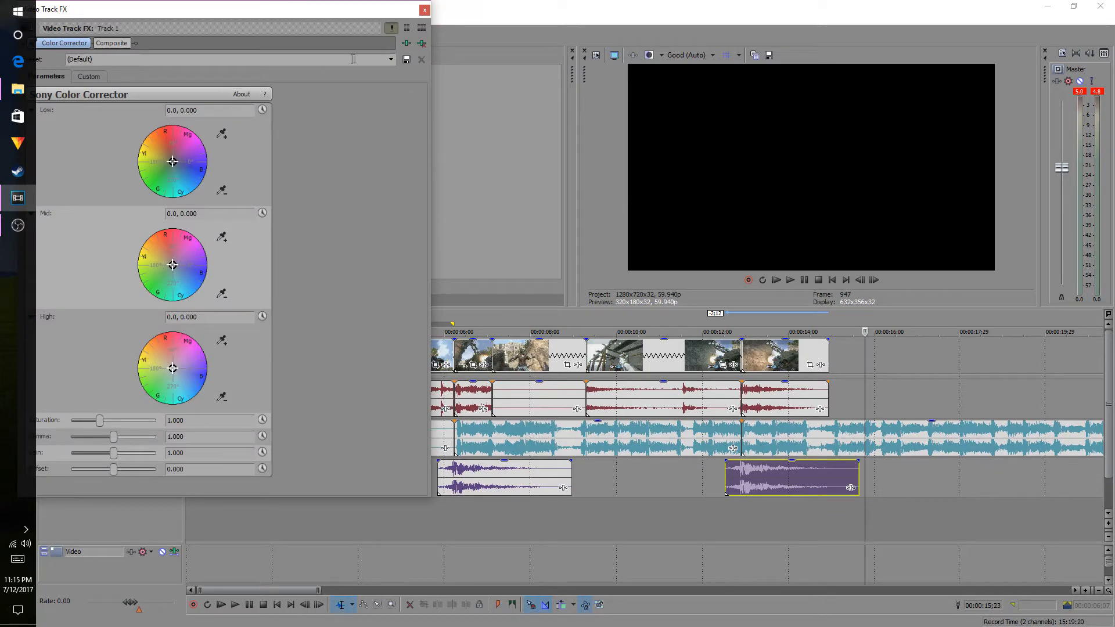
click(392, 60)
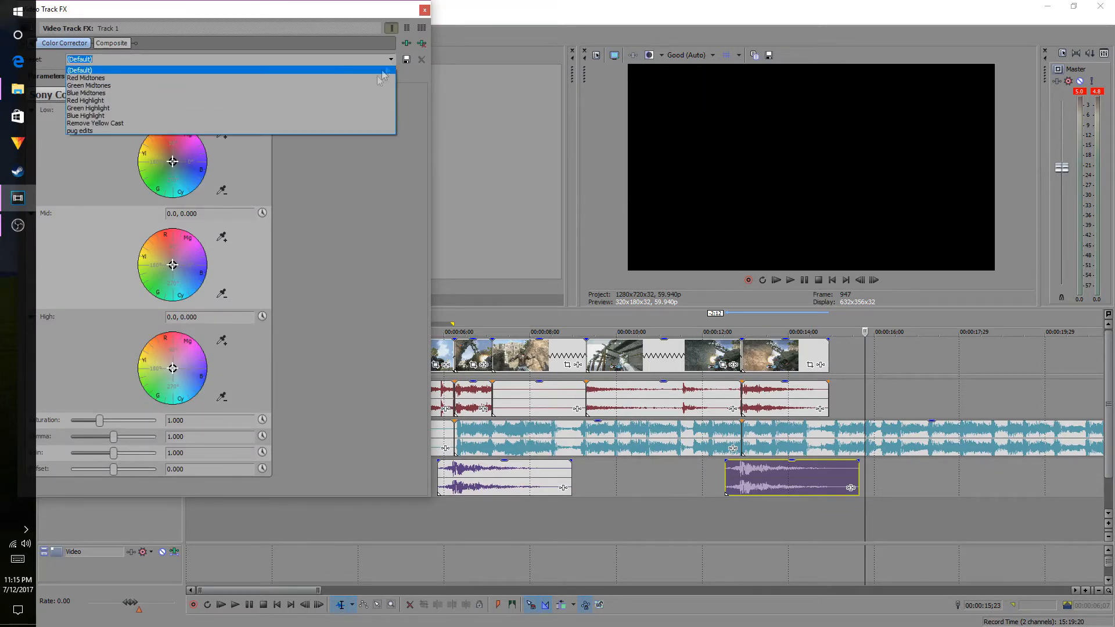
click(319, 132)
Add Color Curves with the "pug edits" preset to the video track's effects and check frames of the running cinematic and final killcam
click(407, 43)
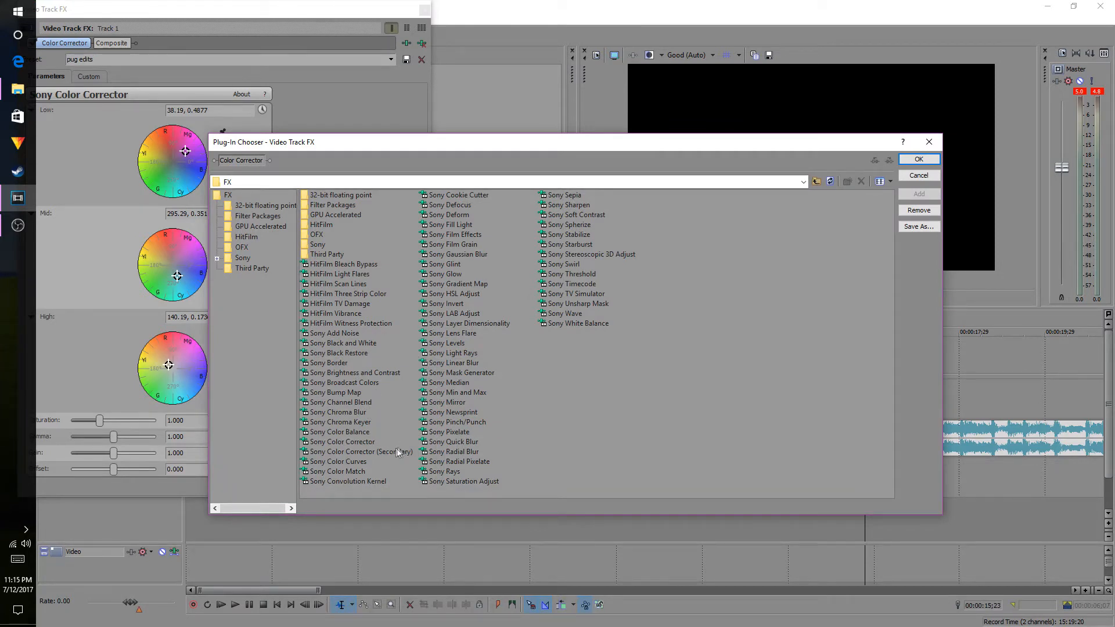
double_click(361, 462)
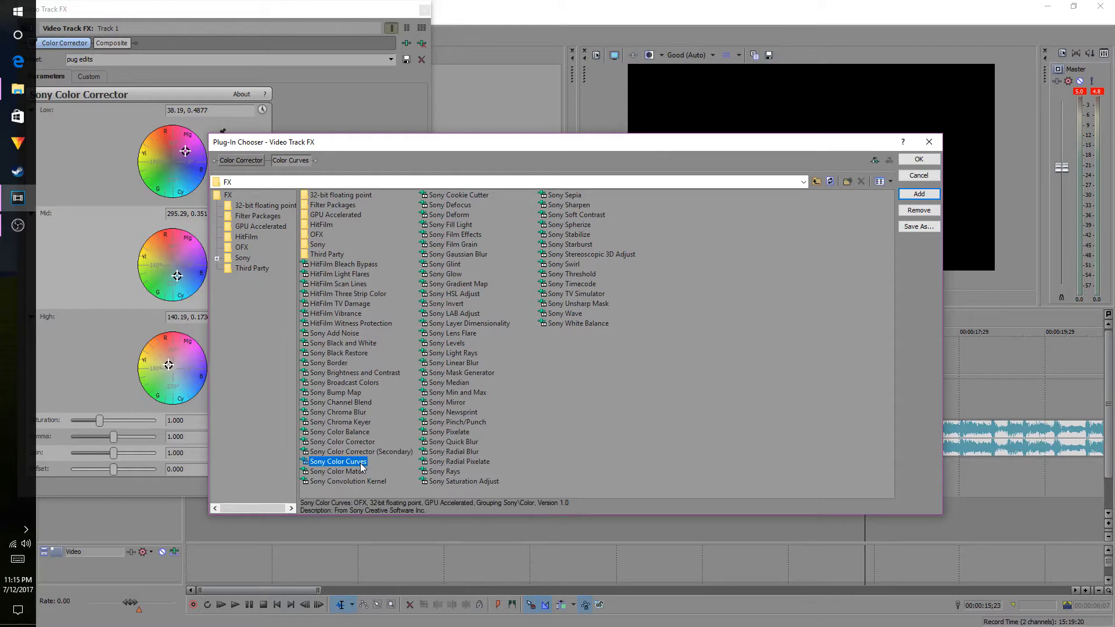
click(924, 163)
click(387, 60)
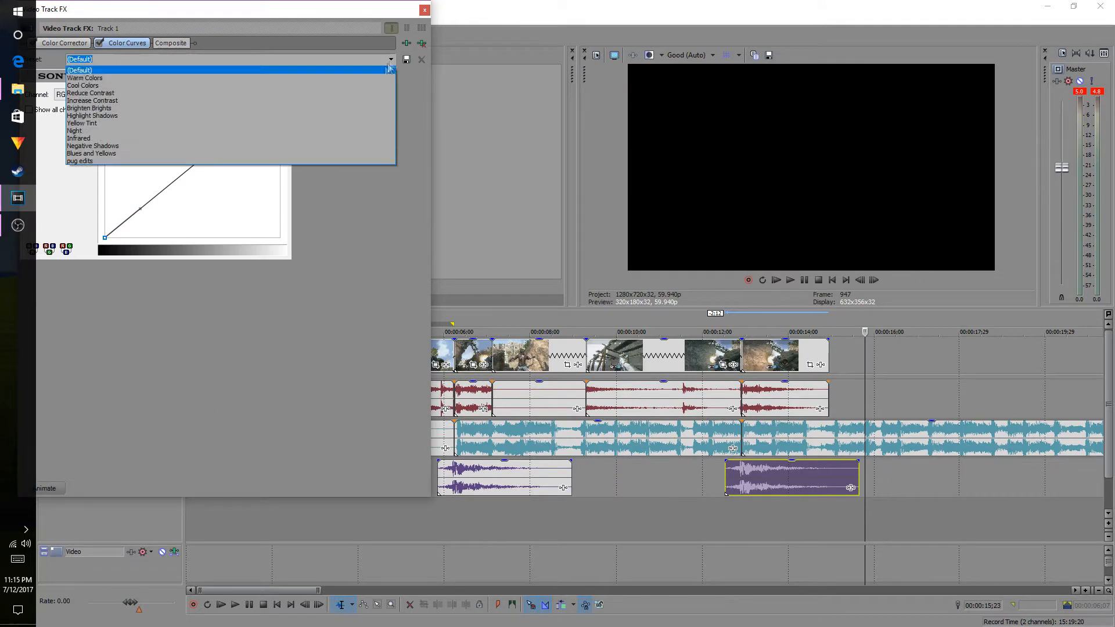
click(317, 161)
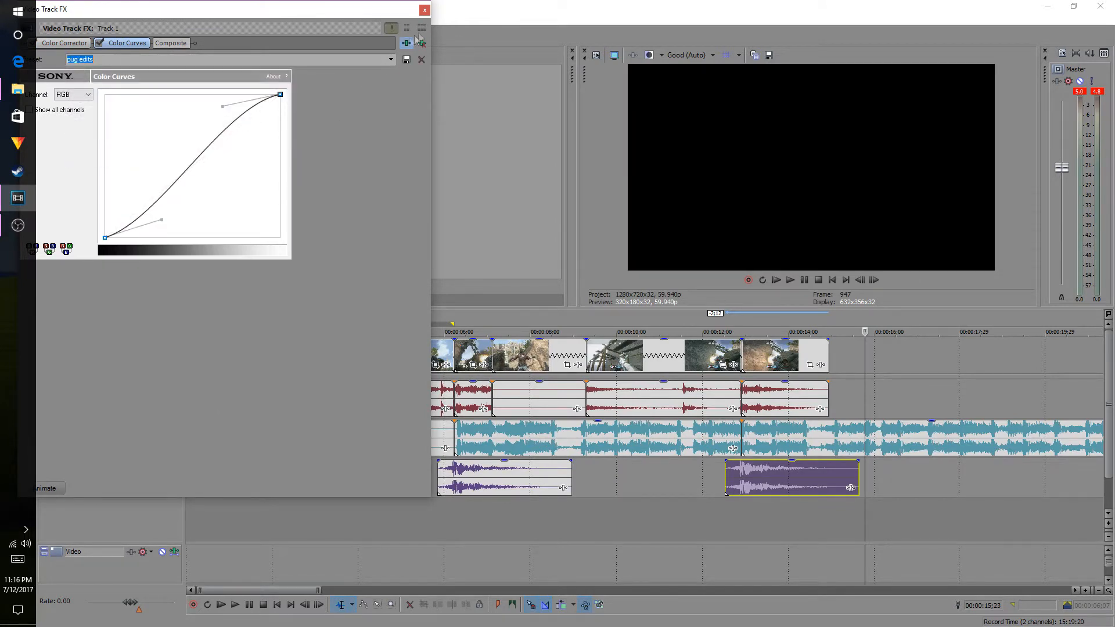
click(424, 10)
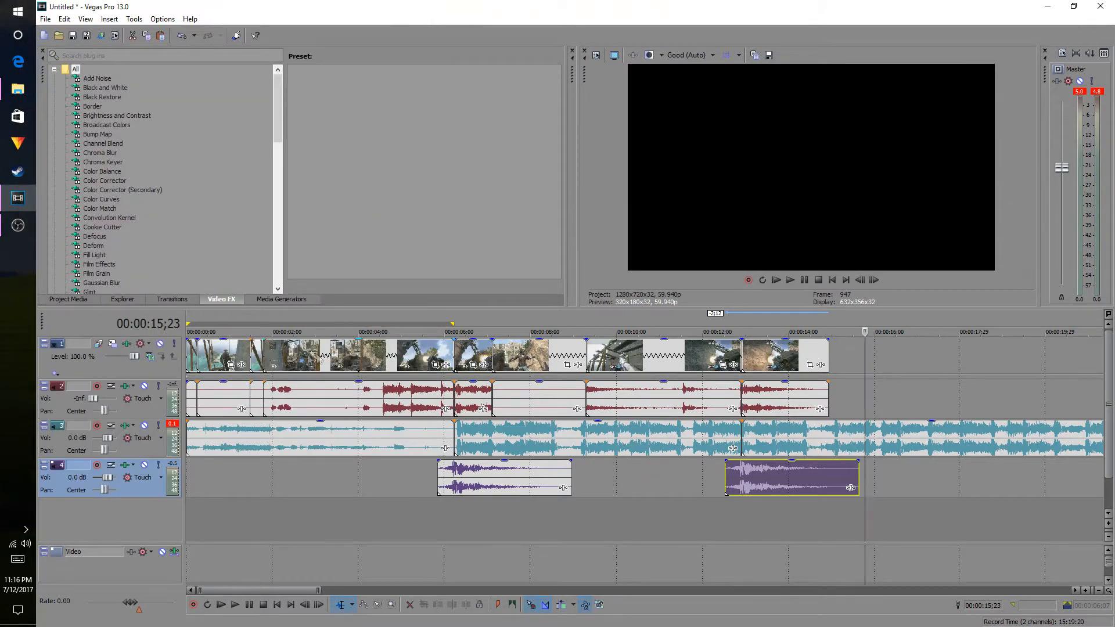
click(209, 353)
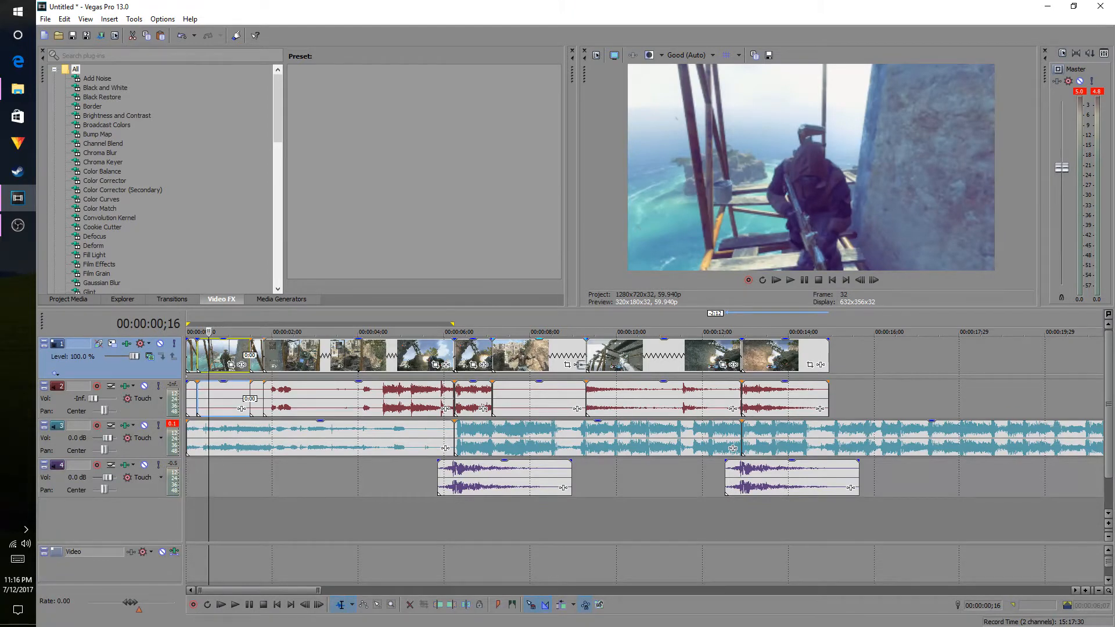
click(771, 352)
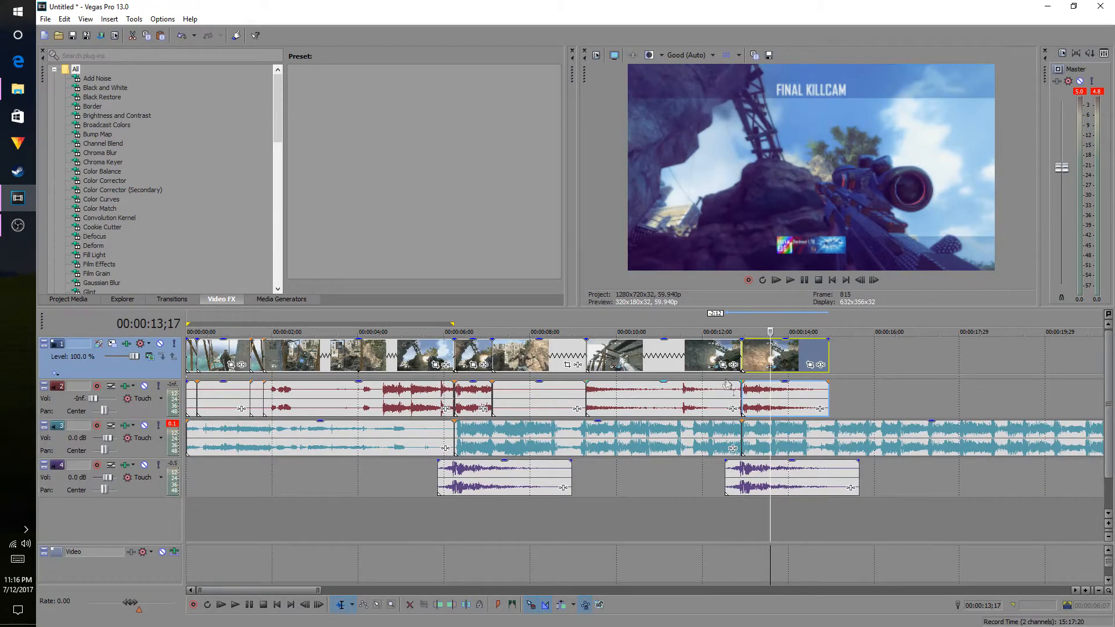
Split the song and the second gunshot sound at the video's end, 00:00:14;28, and cut out both remainders
click(834, 428)
click(835, 415)
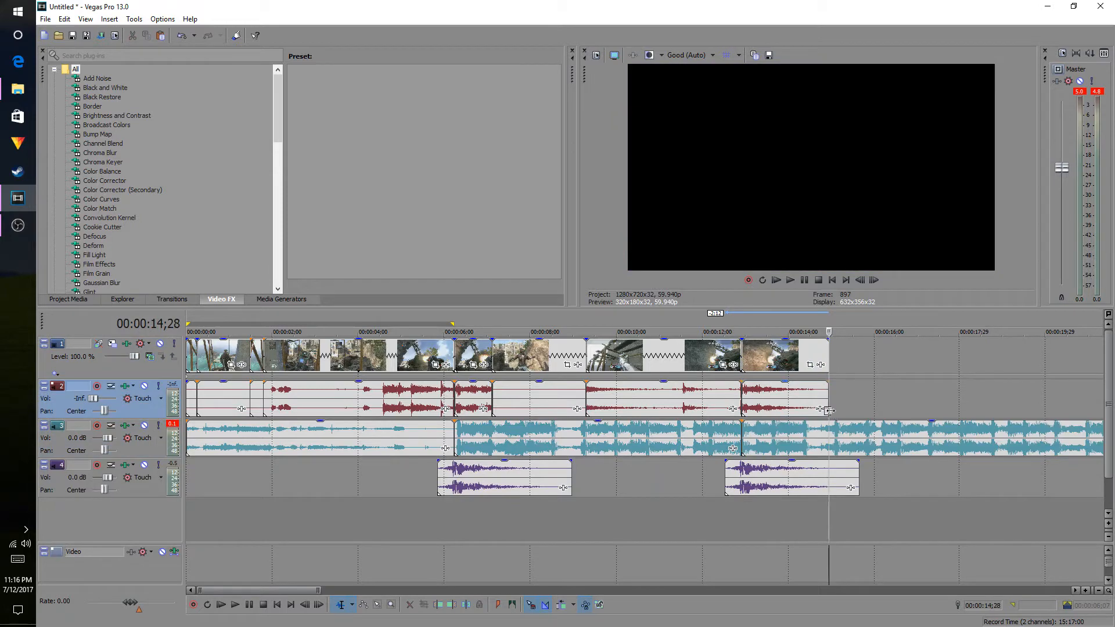
click(837, 427)
key(s)
click(838, 471)
click(828, 456)
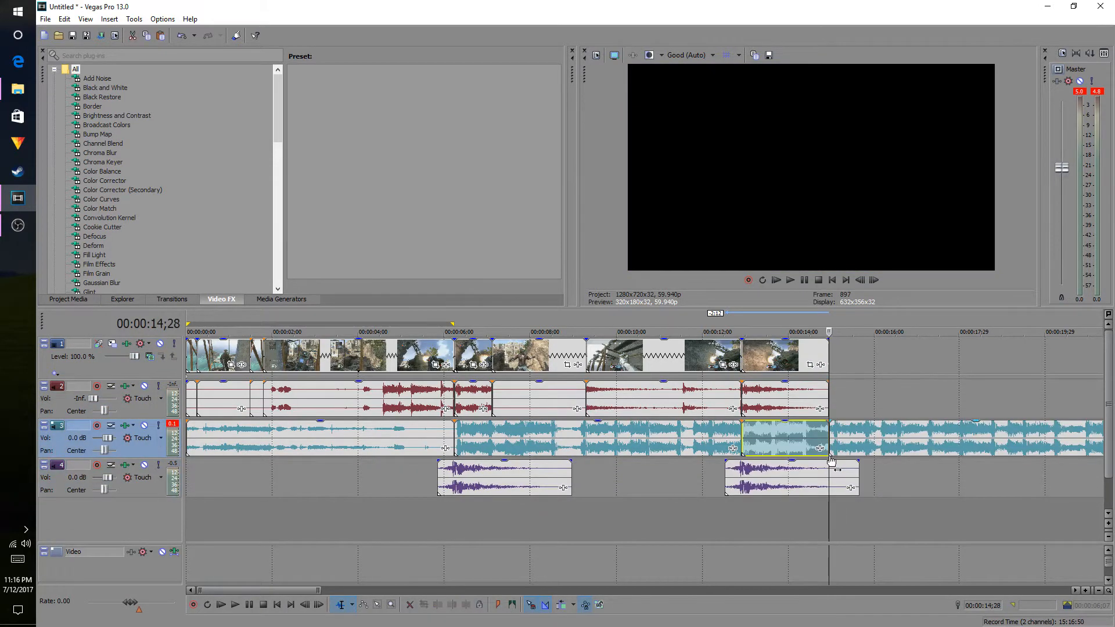
click(831, 468)
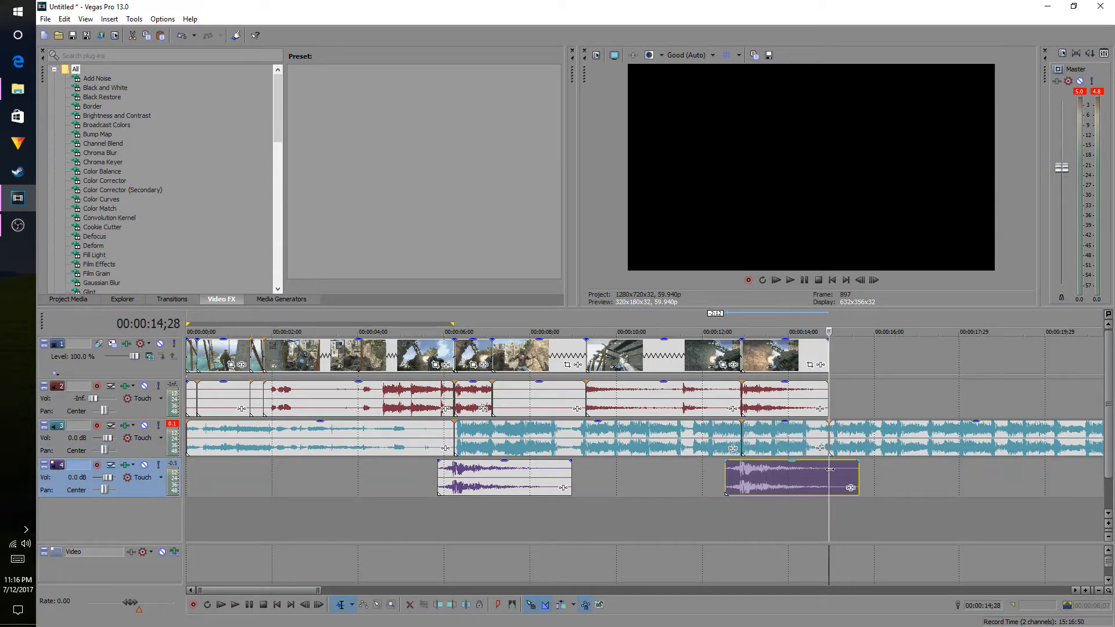
key(s)
right_click(843, 481)
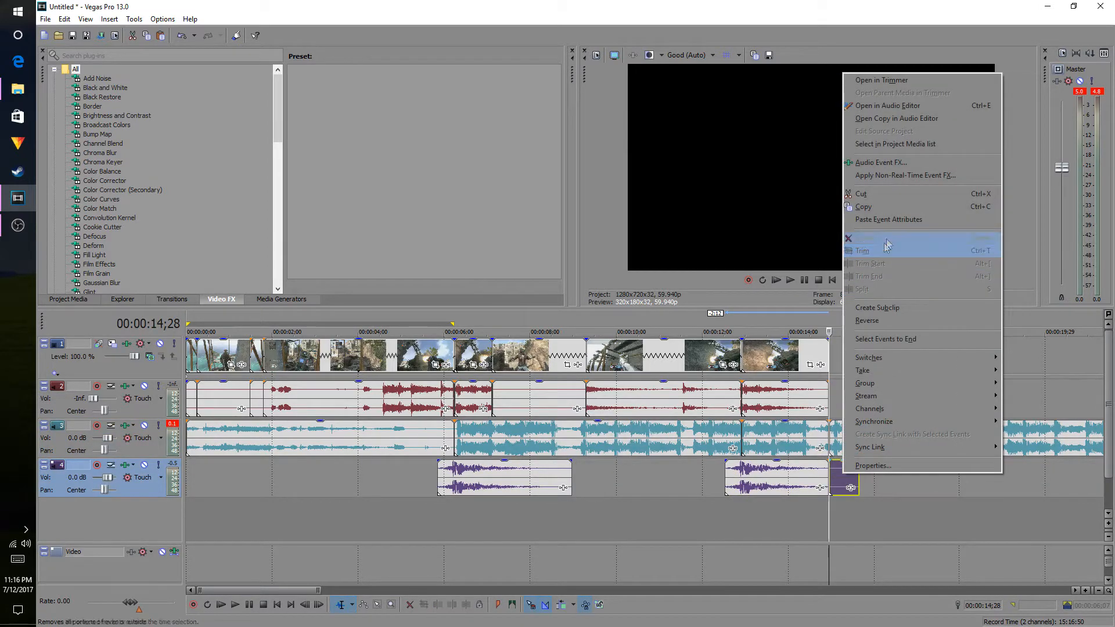
click(899, 199)
right_click(870, 426)
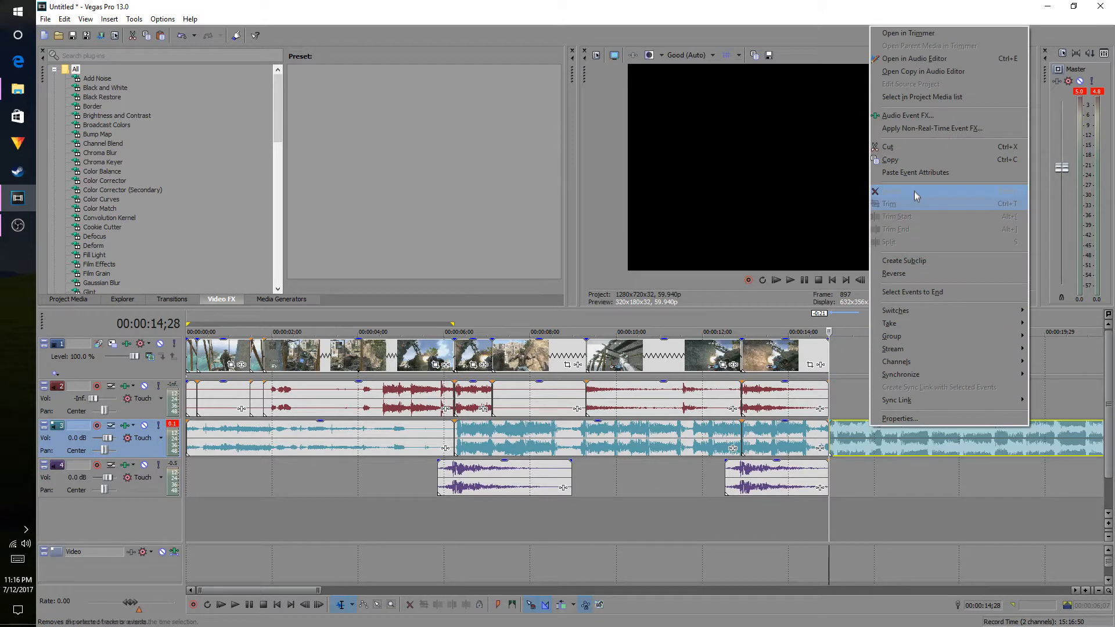
click(914, 150)
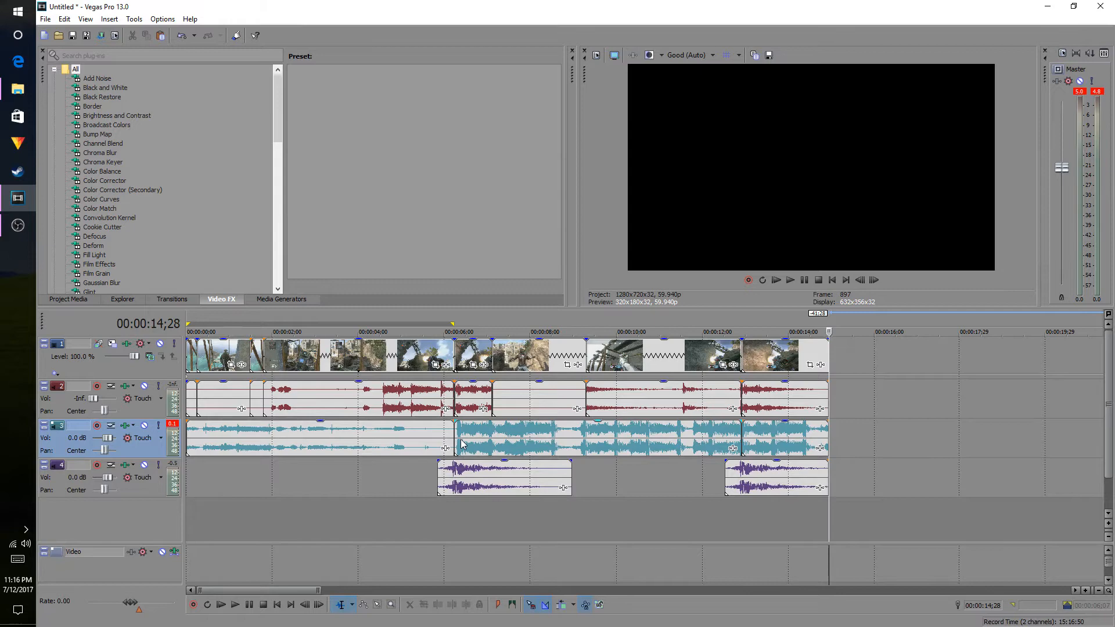
Play back the color-graded montage from just before the first shot through the killcam's shot
click(438, 364)
click(422, 8)
click(407, 362)
click(790, 280)
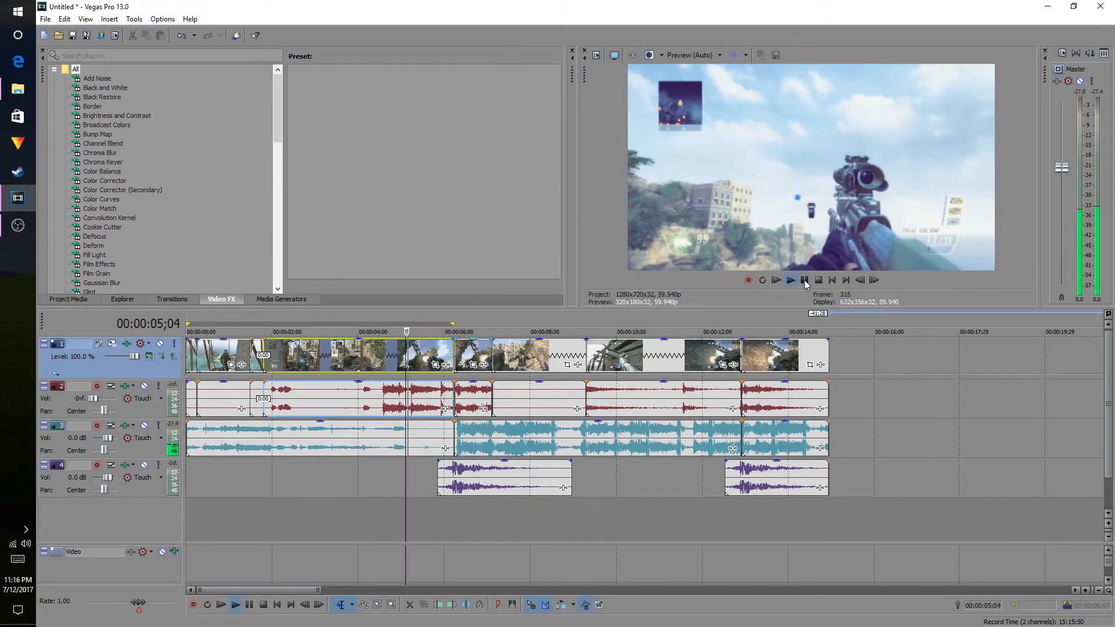
click(805, 281)
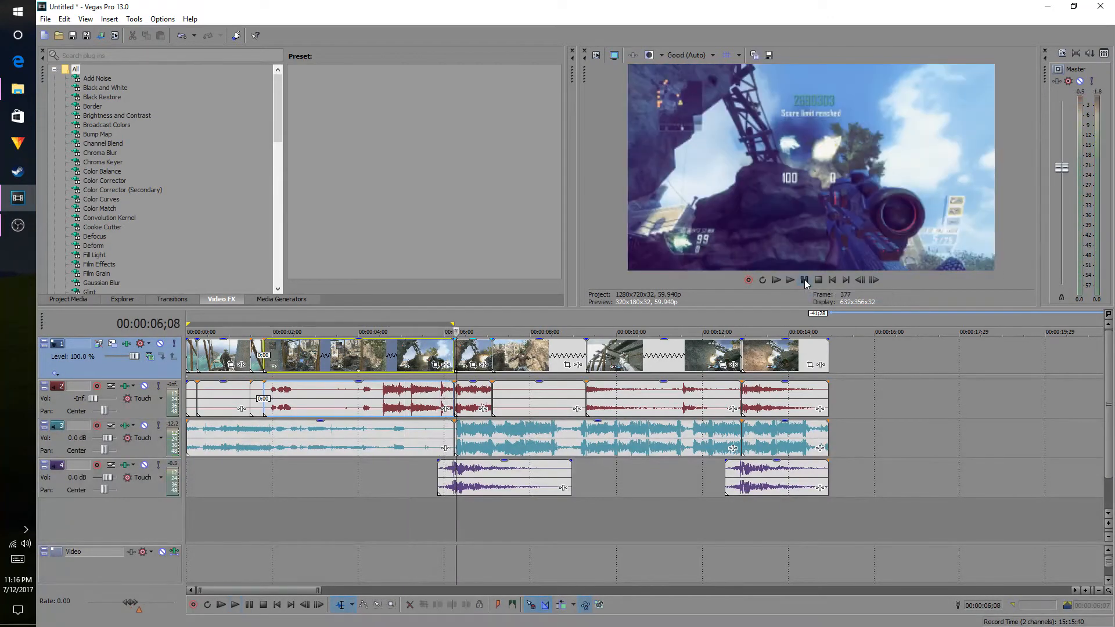
click(805, 281)
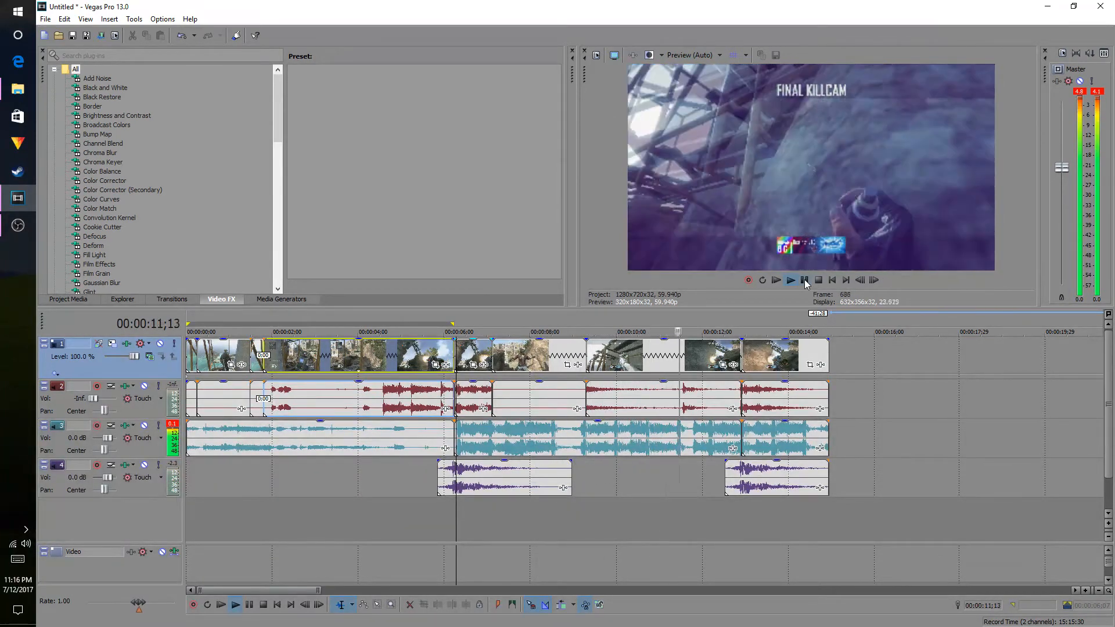
click(804, 280)
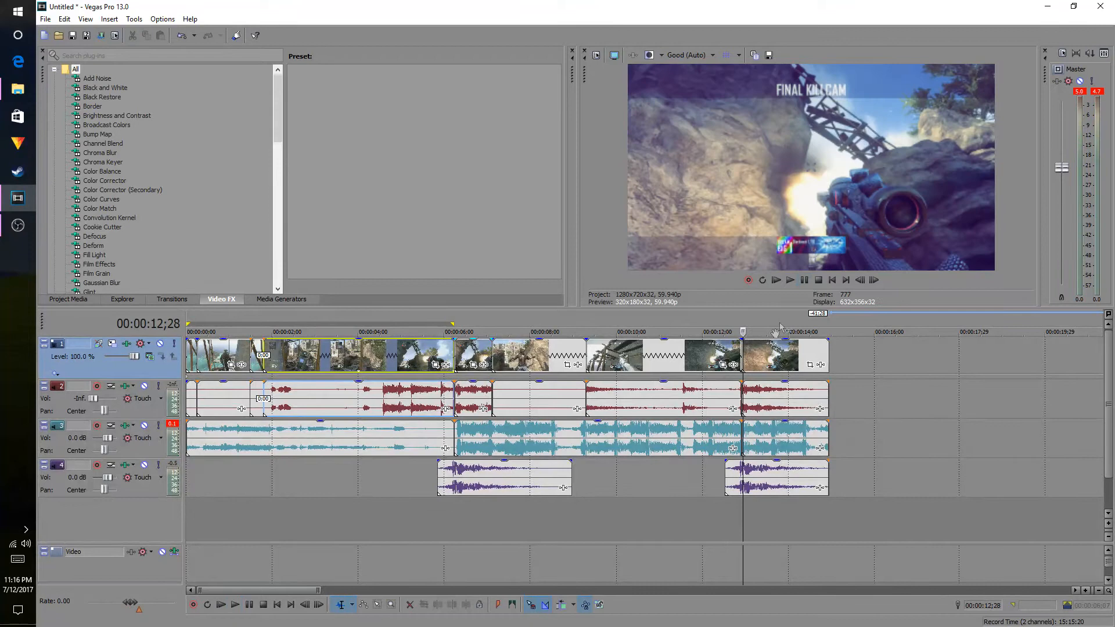
Locate the first song beat after the first shot and place a marker there at 00:00:07;02
click(463, 443)
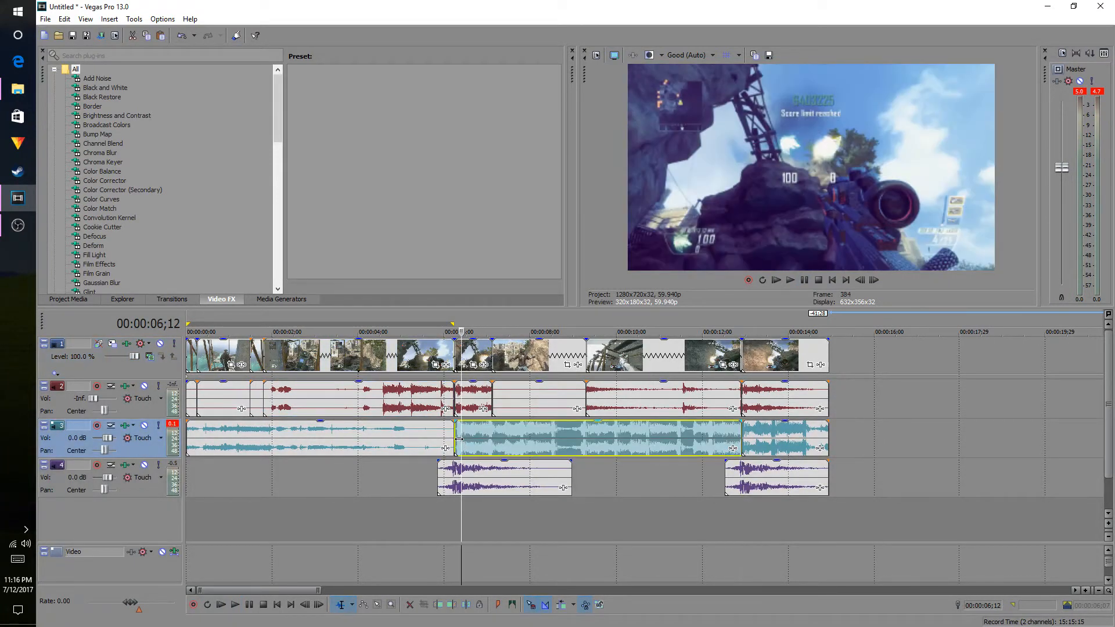
click(460, 439)
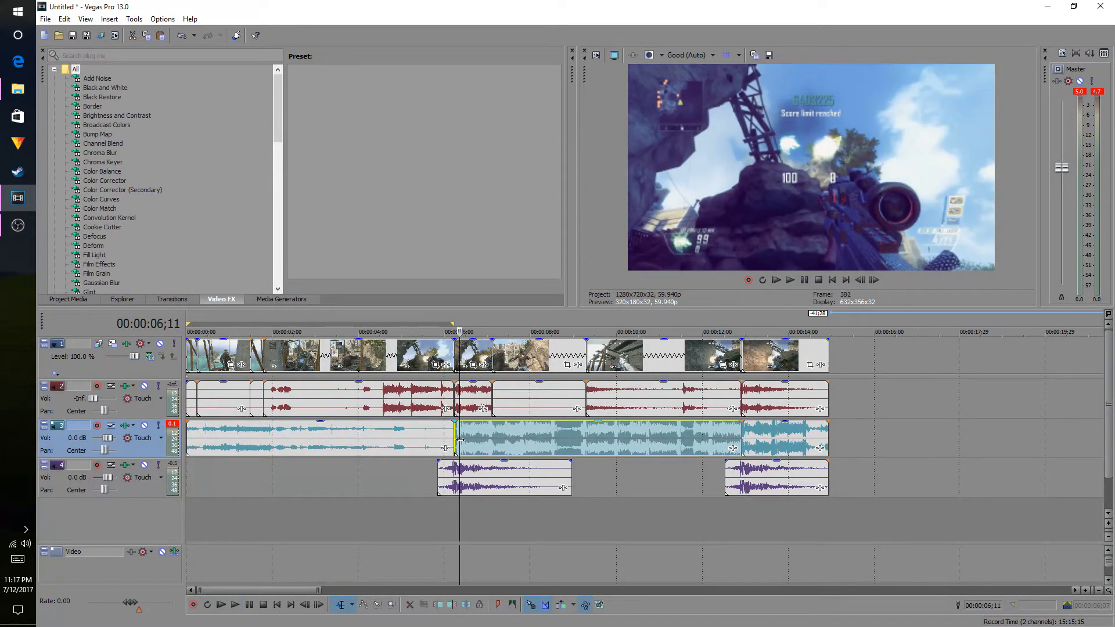
click(491, 433)
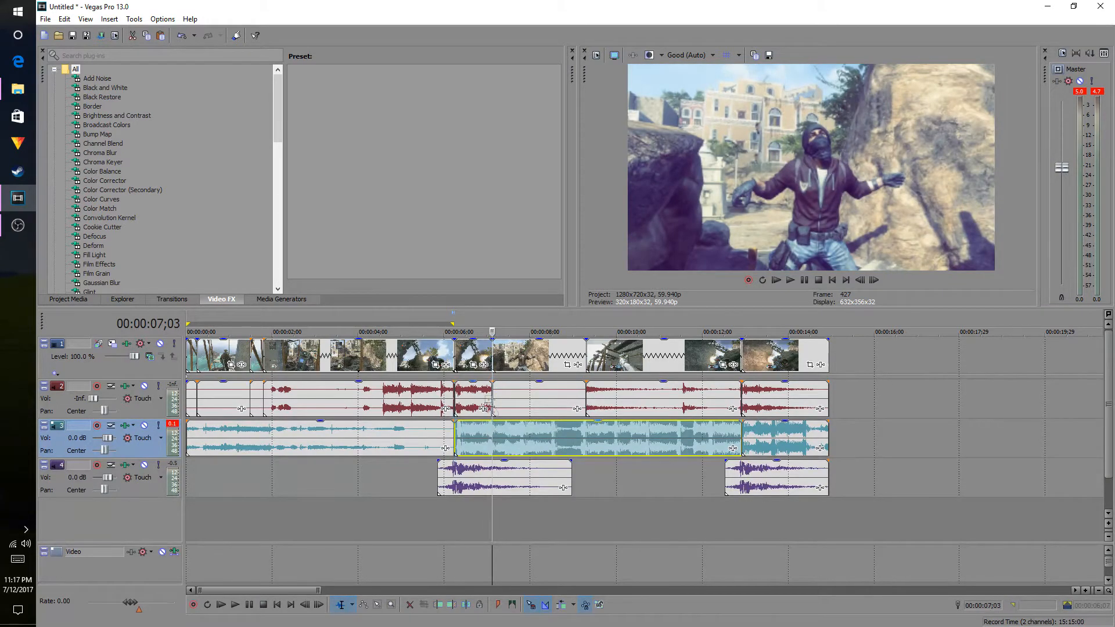
click(490, 437)
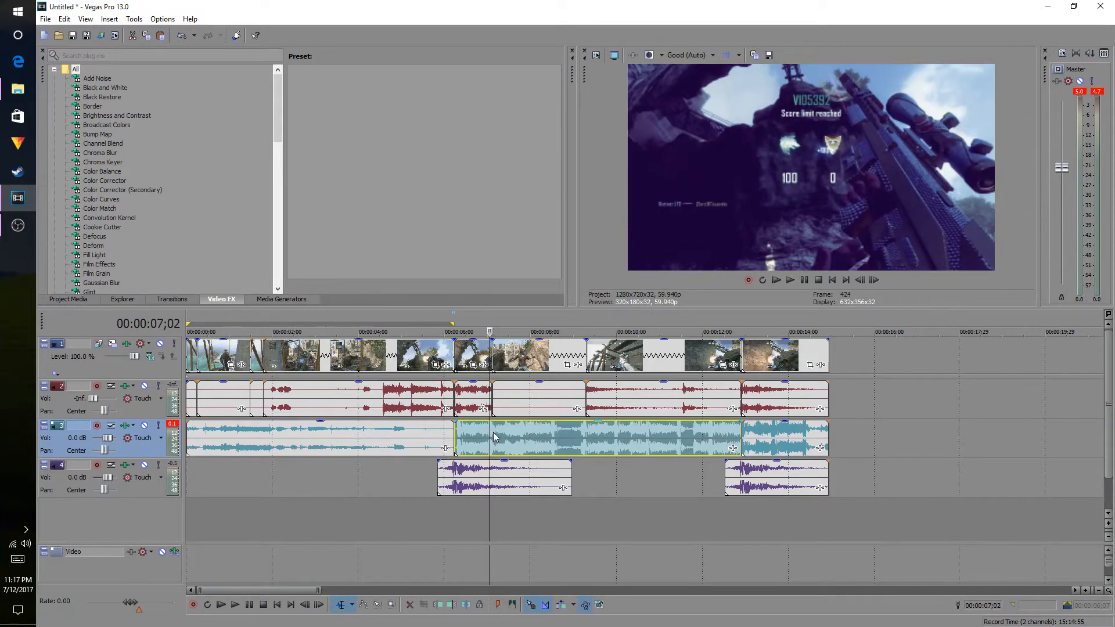
key(m)
Play on through the song and place markers on the next two beats, at 00:00:07;23 and 00:00:08;16
click(791, 280)
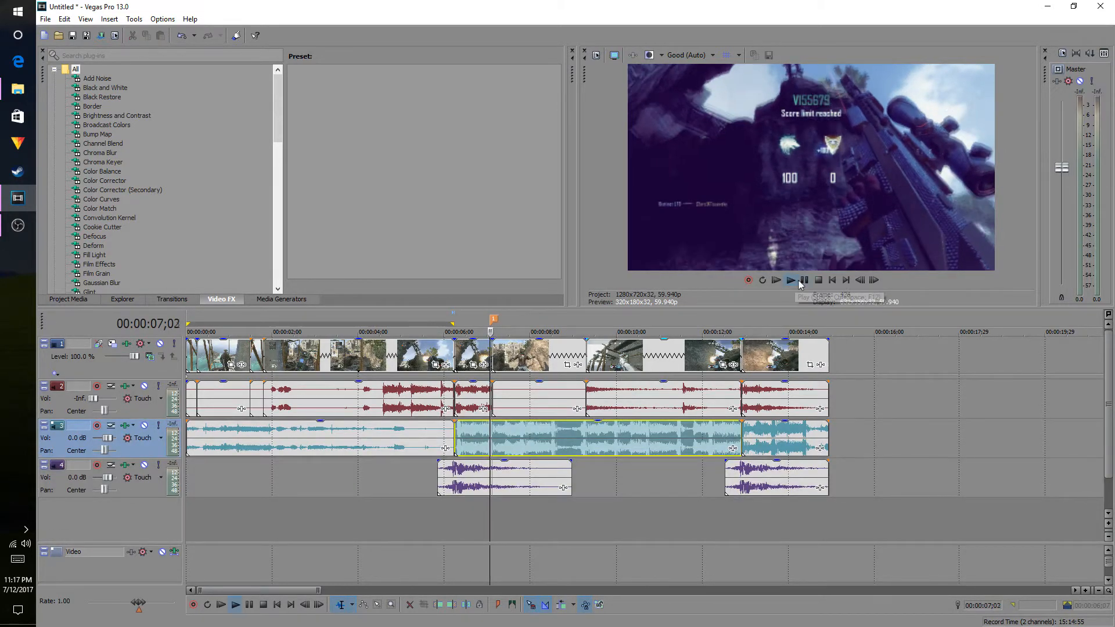
click(800, 280)
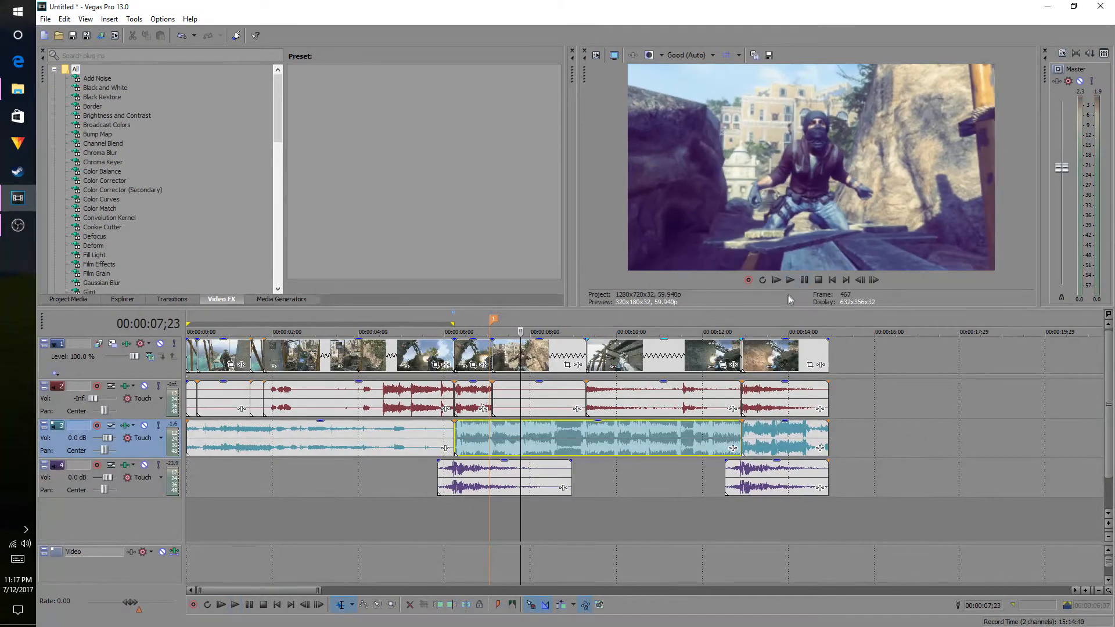
key(m)
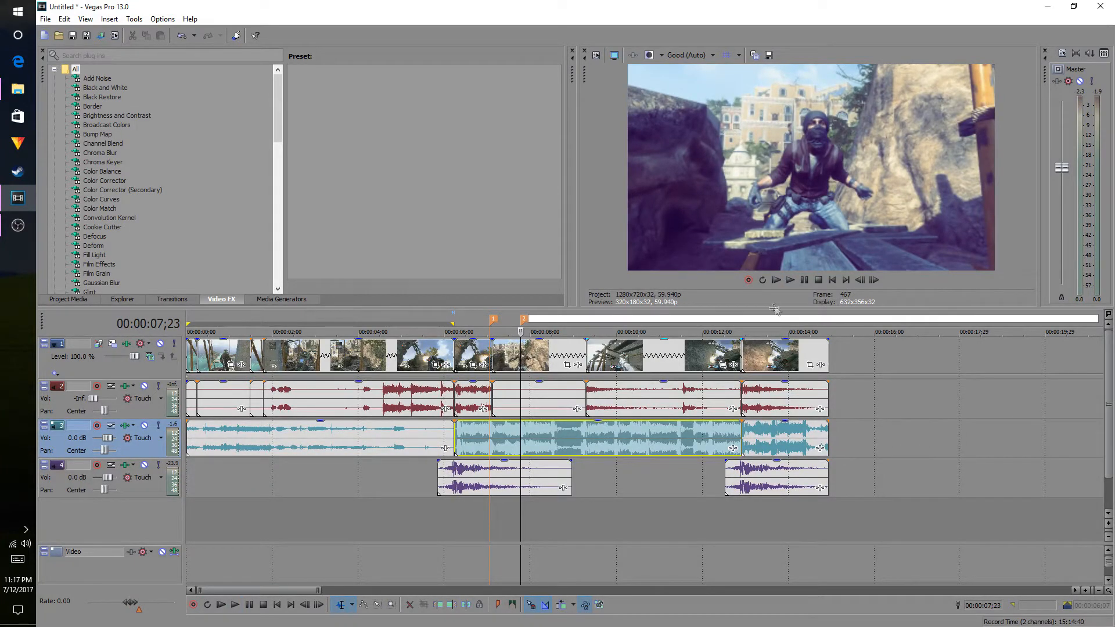
click(791, 280)
click(791, 281)
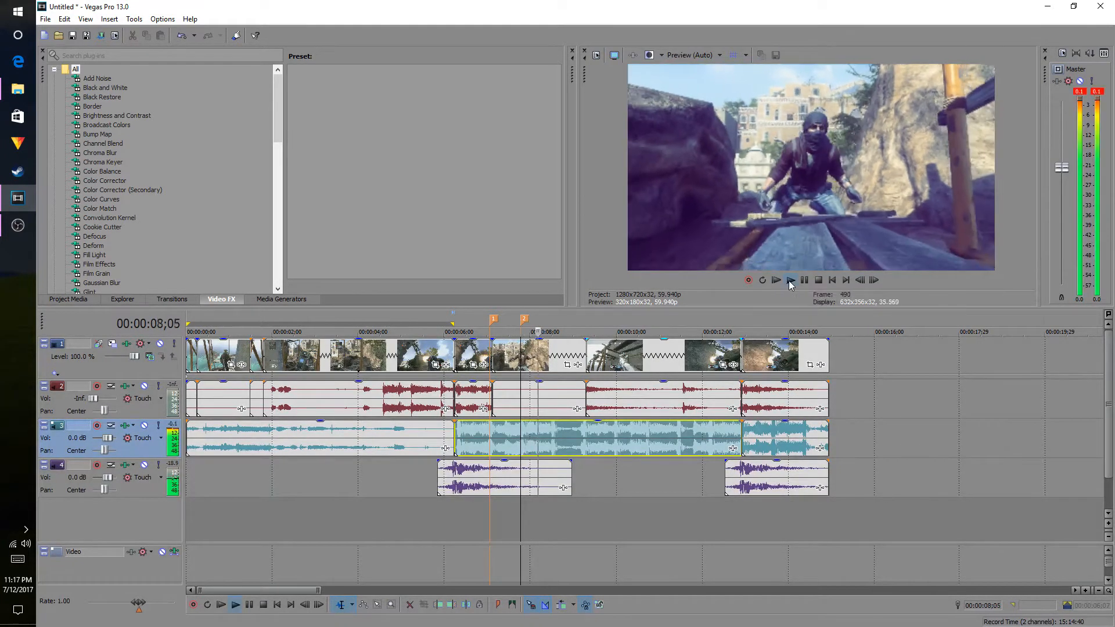
click(804, 281)
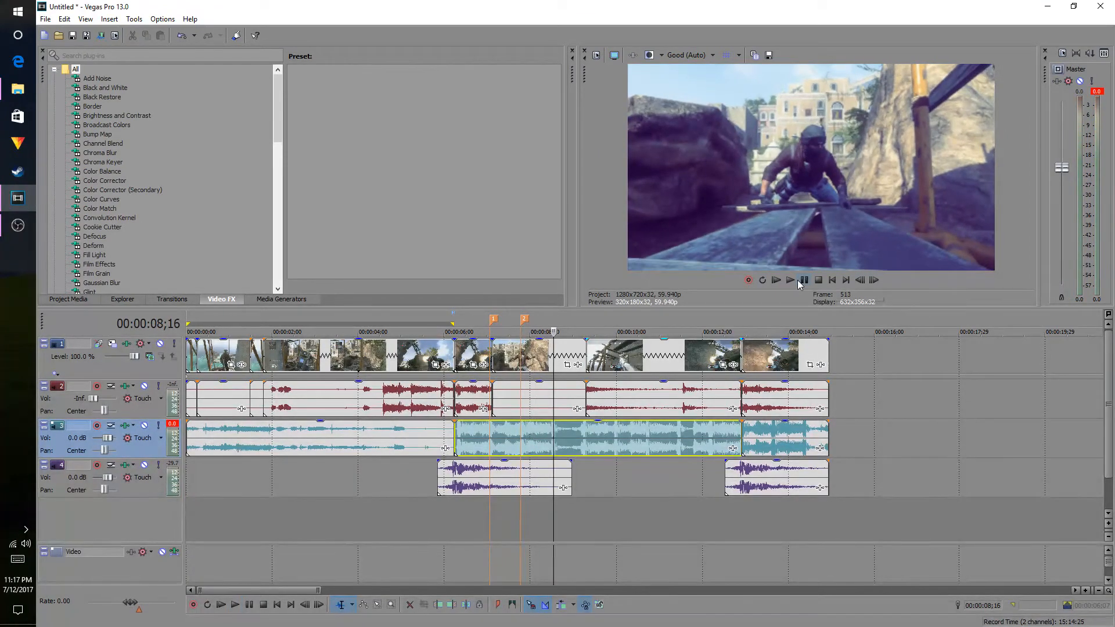
key(m)
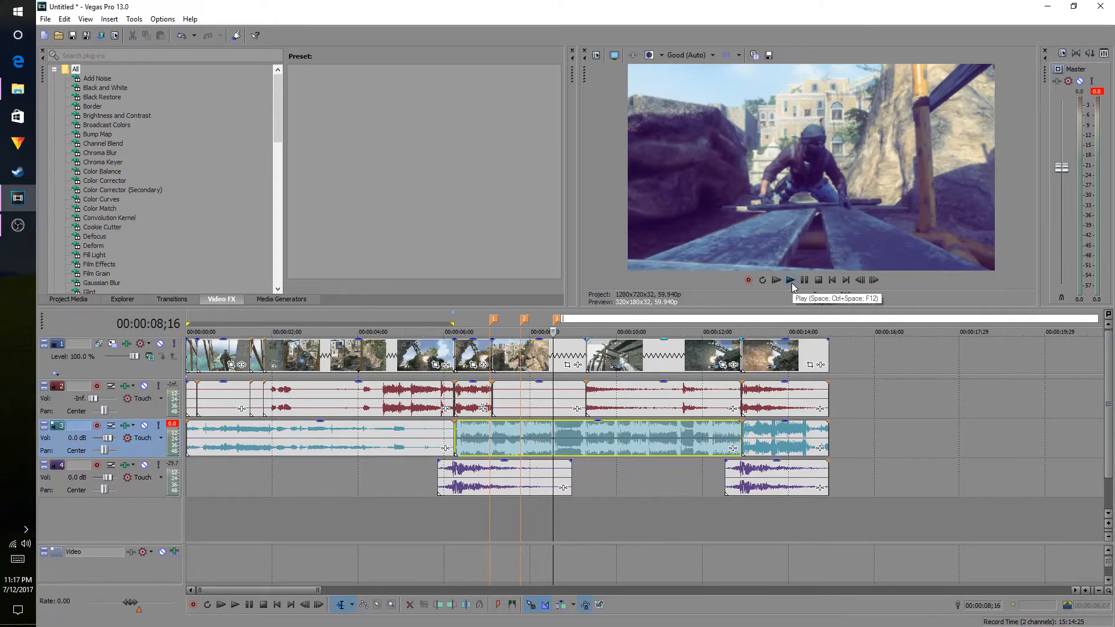
Continue playback and mark the next five song beats, ending with the marker at 00:00:12;06
click(791, 281)
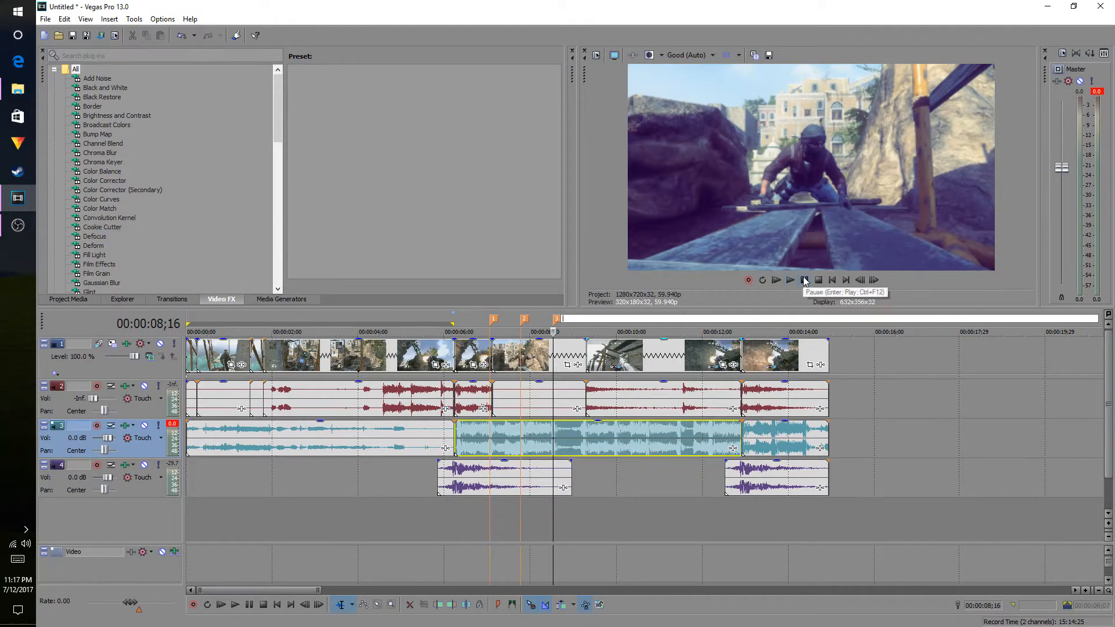
click(804, 281)
key(m)
key(m)
key(m)
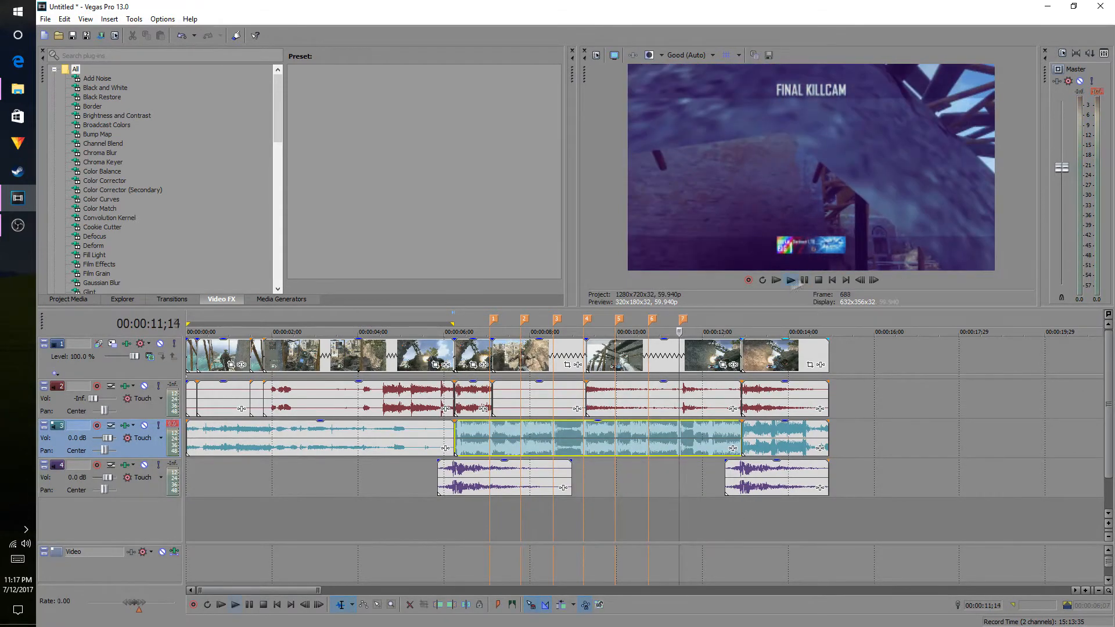
click(789, 281)
key(m)
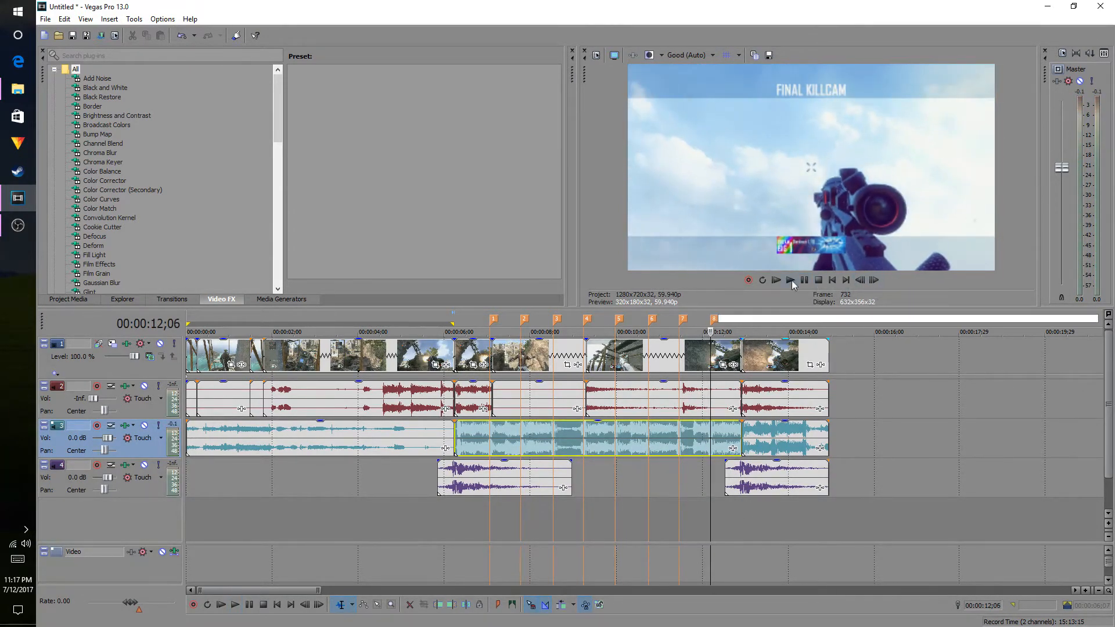
Play the remaining section and place three more beat markers, the last at 00:00:14;11
click(790, 280)
key(m)
key(m)
key(m)
key(m)
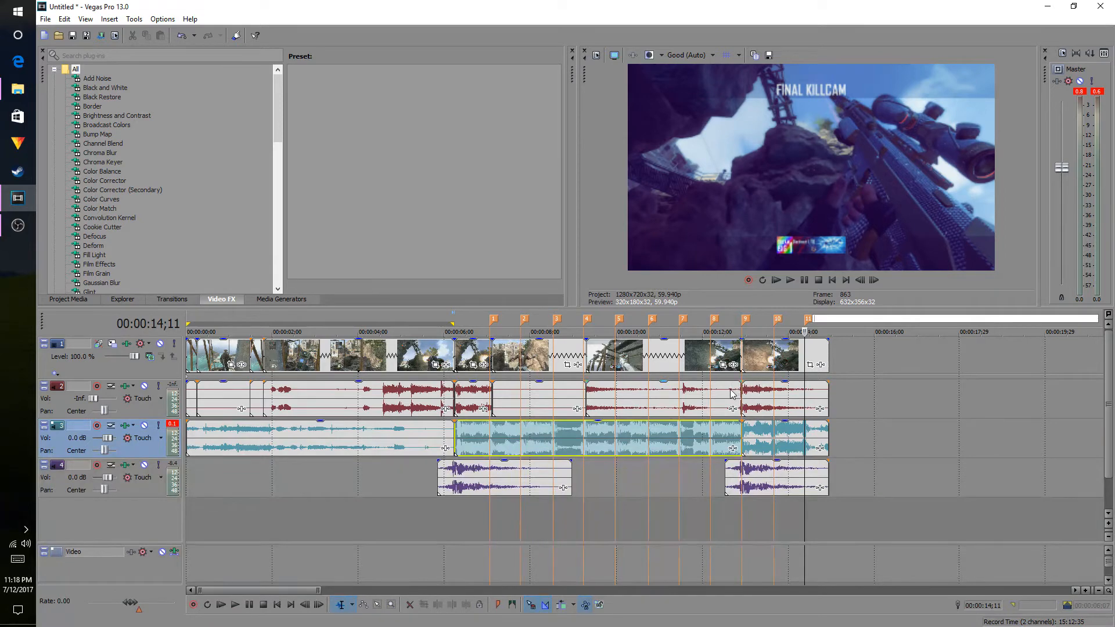
Insert a velocity envelope on the short video clip right after the first shot and on the clip that follows it
right_click(466, 353)
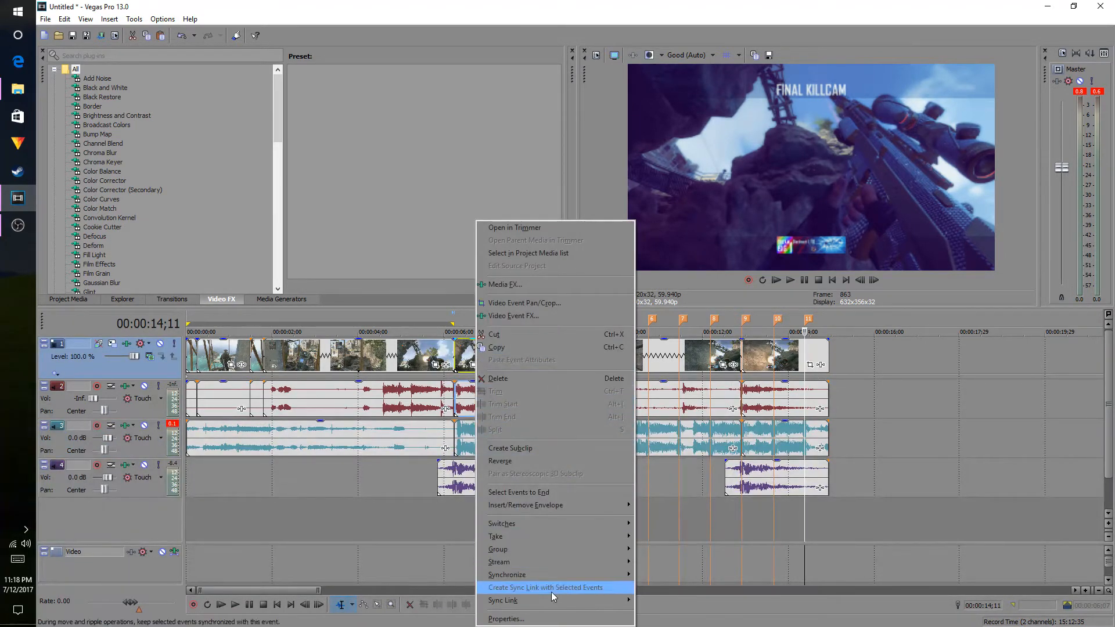
mouse_move(587, 510)
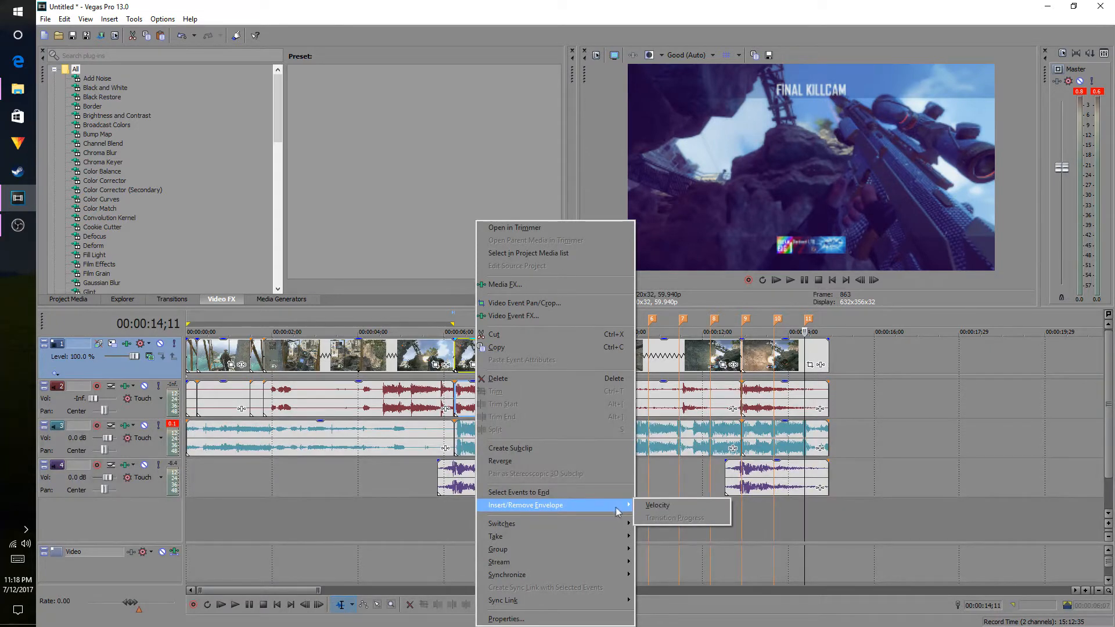
click(676, 508)
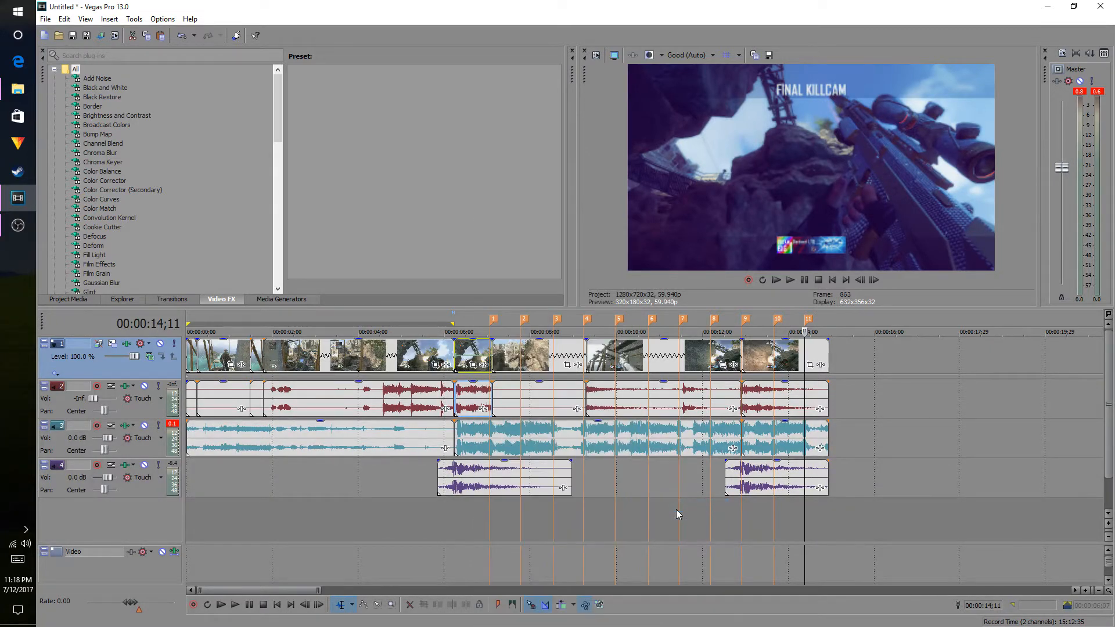
right_click(512, 355)
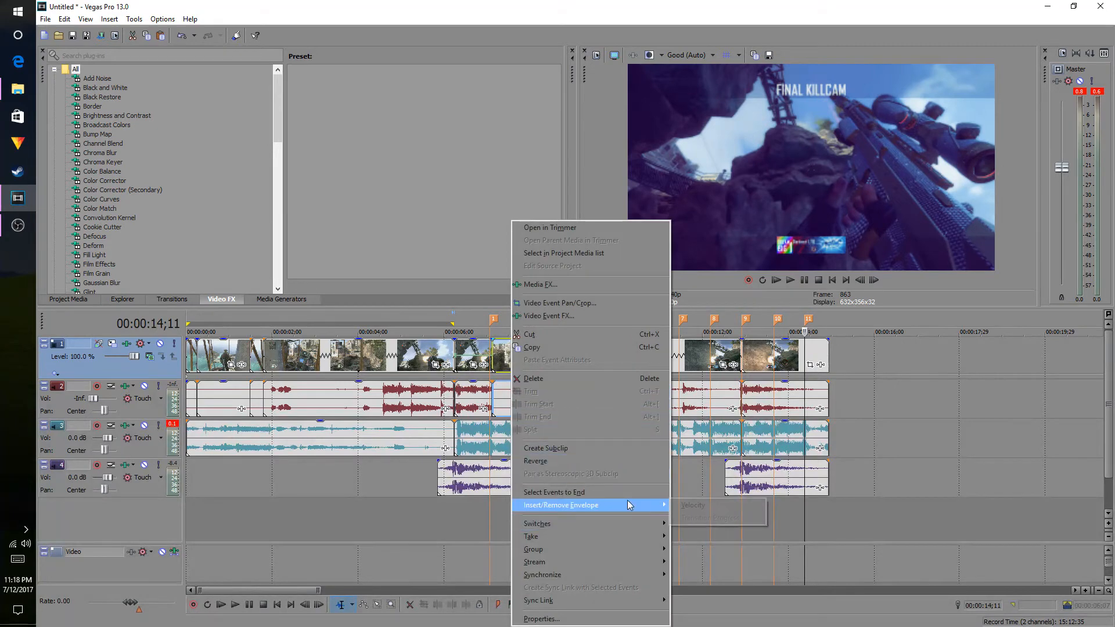
click(685, 506)
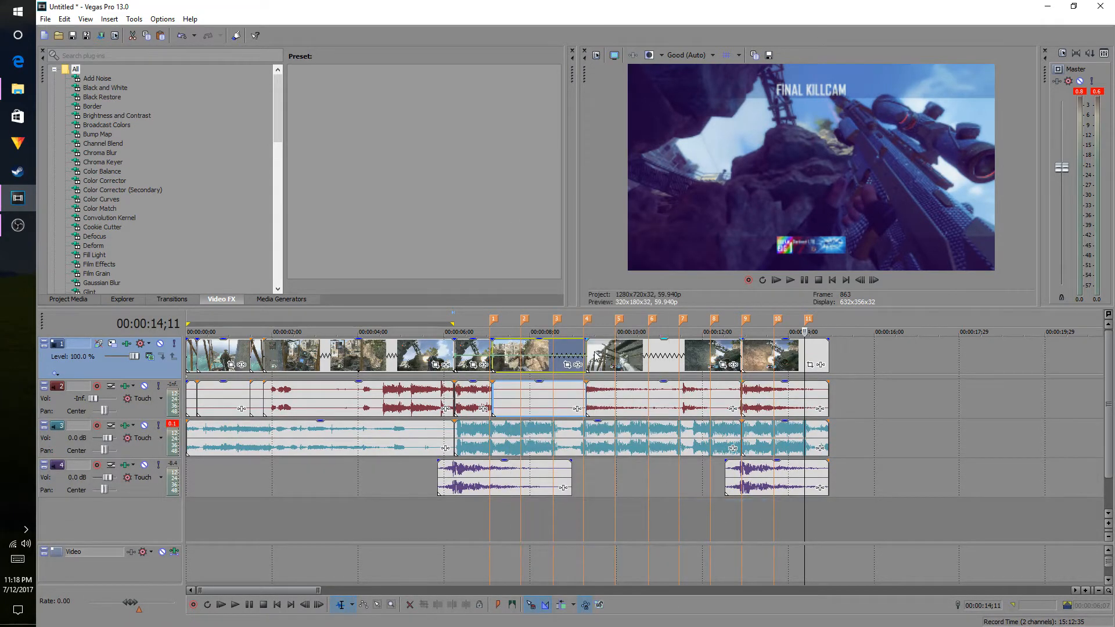
Insert velocity envelopes on the video clip starting near marker 4 and on the final clip starting at marker 9
right_click(595, 355)
mouse_move(682, 510)
click(775, 506)
right_click(774, 355)
mouse_move(854, 507)
click(951, 506)
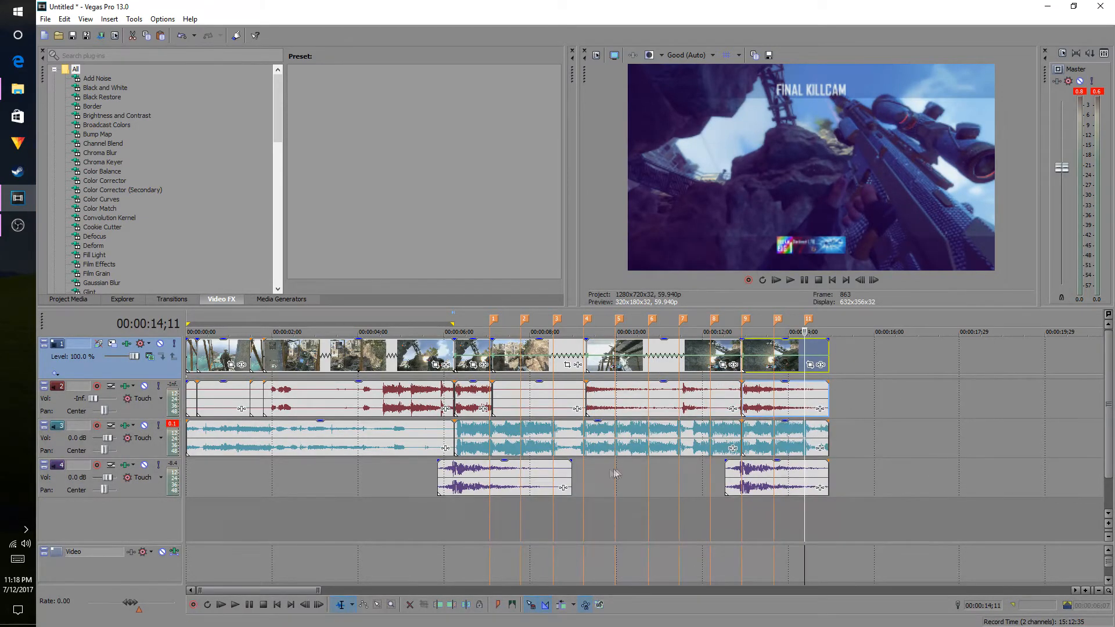
Enlarge the track height and set the video clip starting near marker 1 to 50% forward velocity
scroll(399, 572, up, 5)
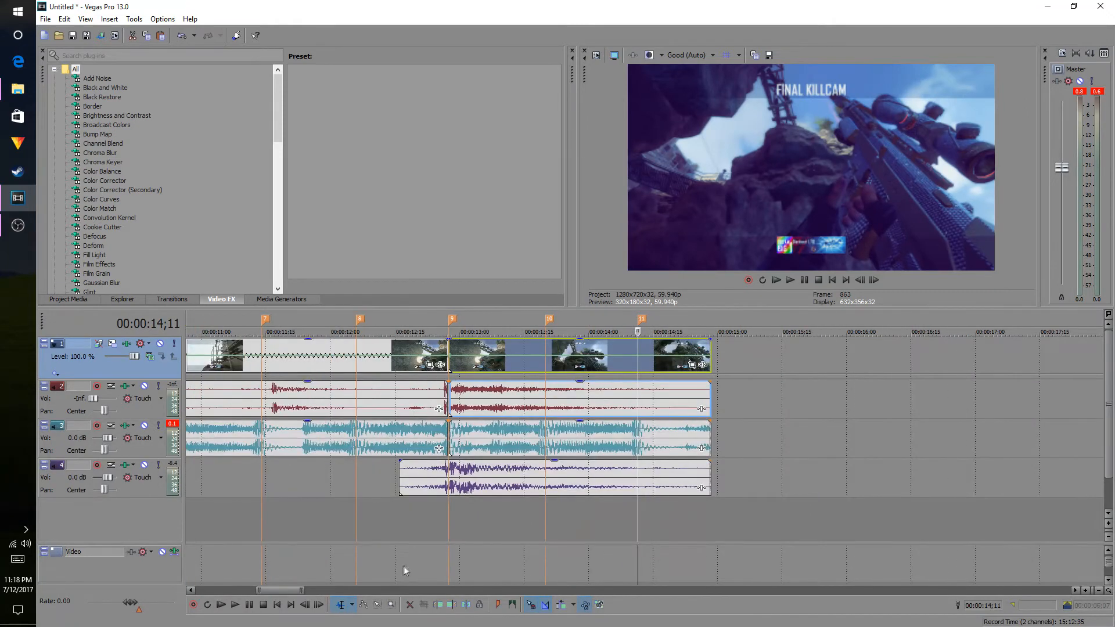
scroll(295, 590, left, 3)
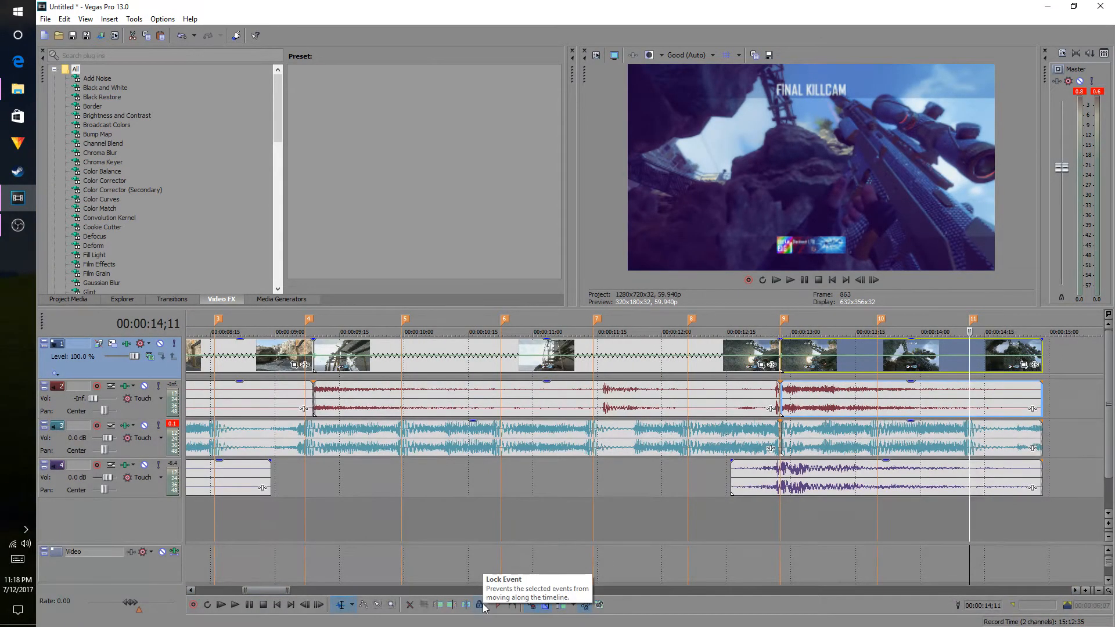
click(1109, 525)
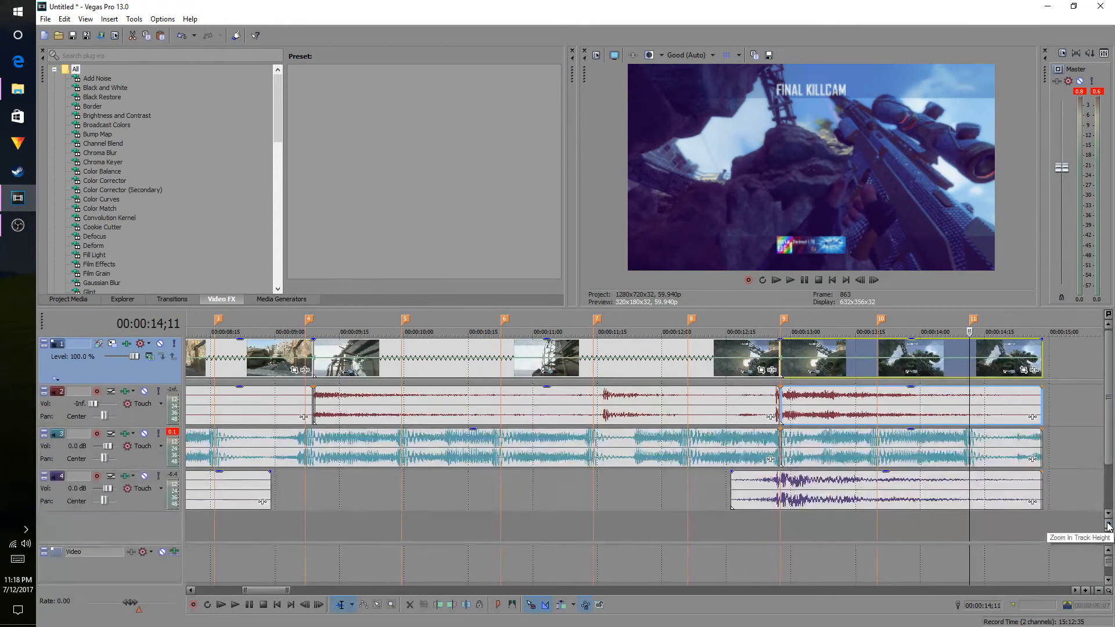
click(1109, 525)
click(1109, 525)
click(1109, 526)
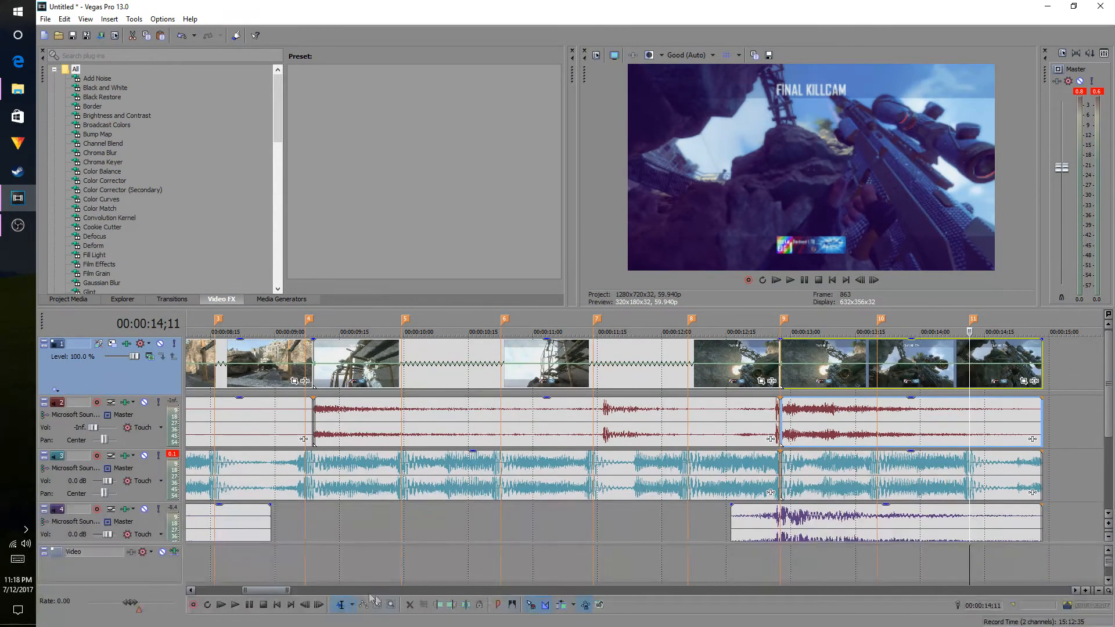
drag(273, 593, 250, 601)
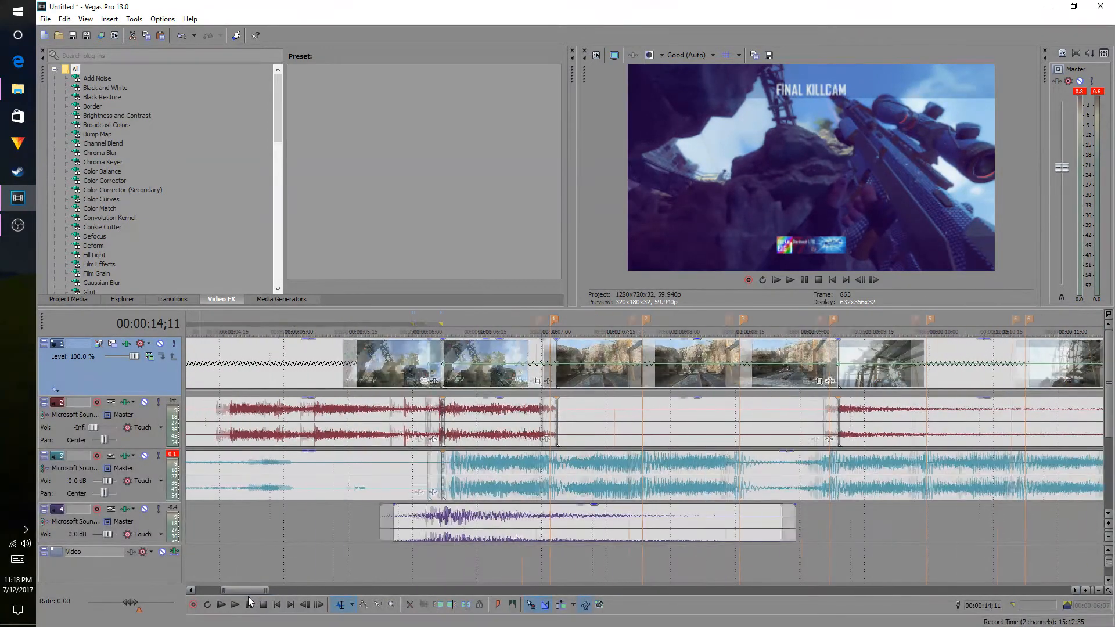
right_click(480, 367)
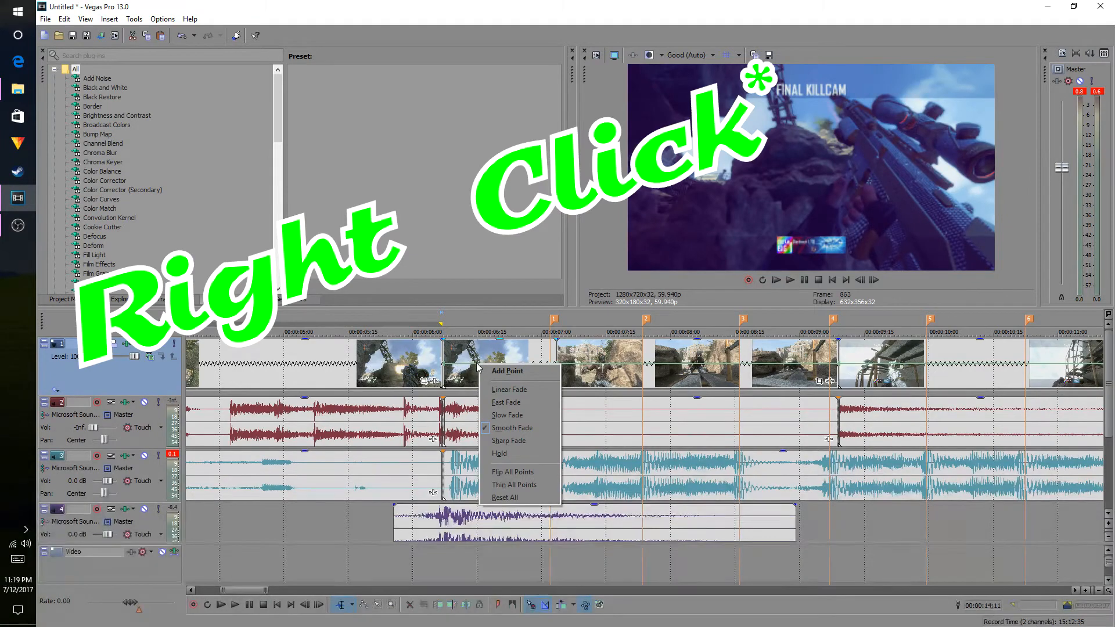
click(469, 367)
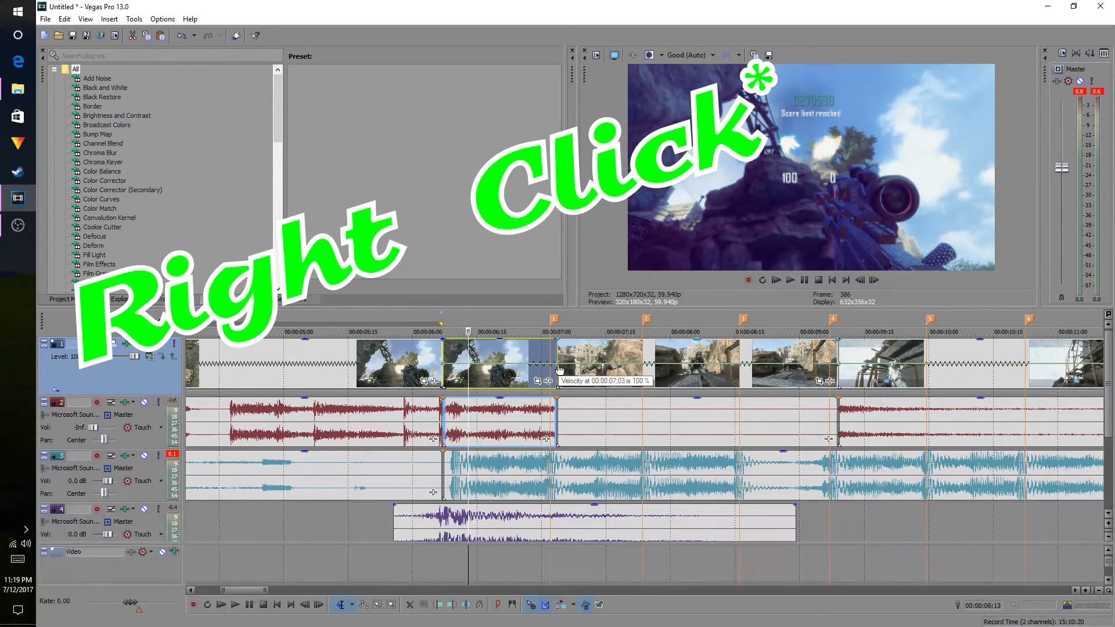
right_click(559, 368)
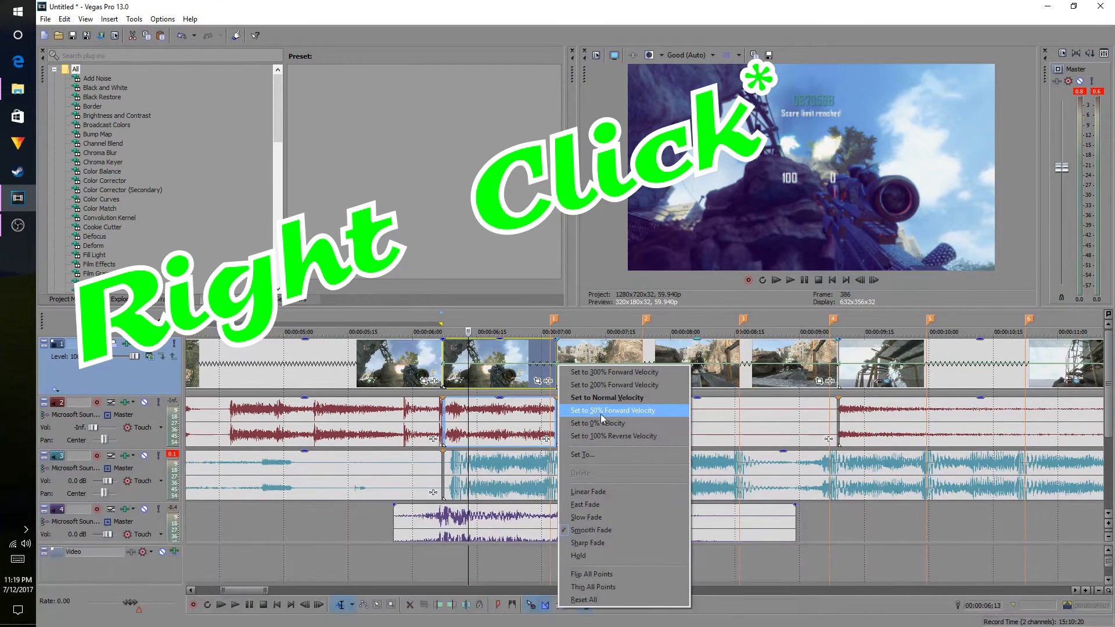
click(643, 412)
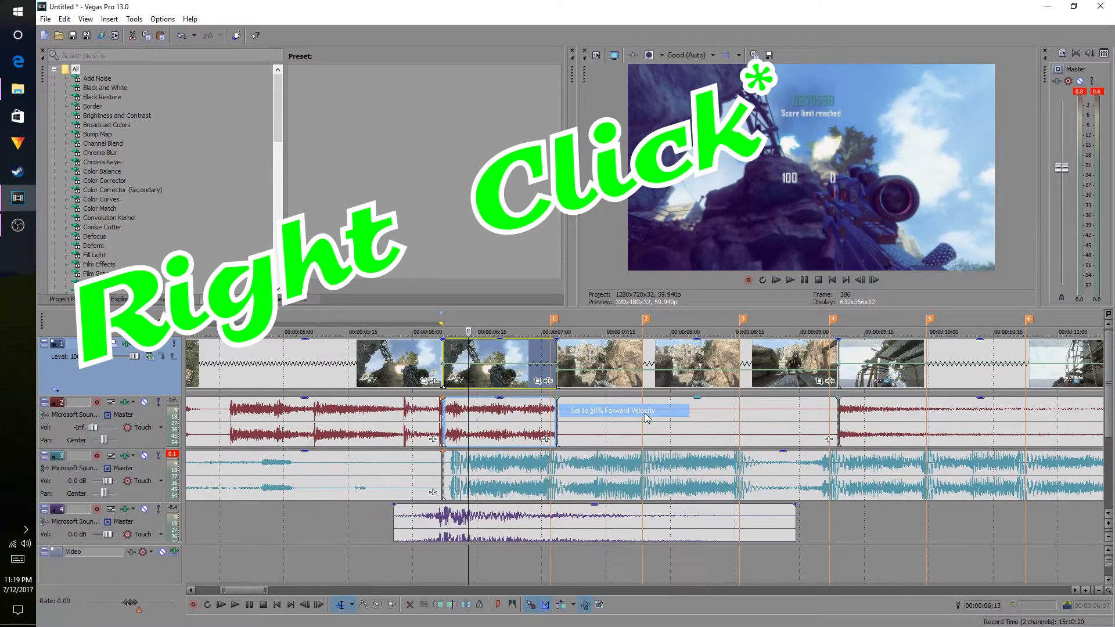
Set 50% forward velocity on the short clip after the first shot, the clip near marker 4 and the final clip at marker 9
right_click(540, 371)
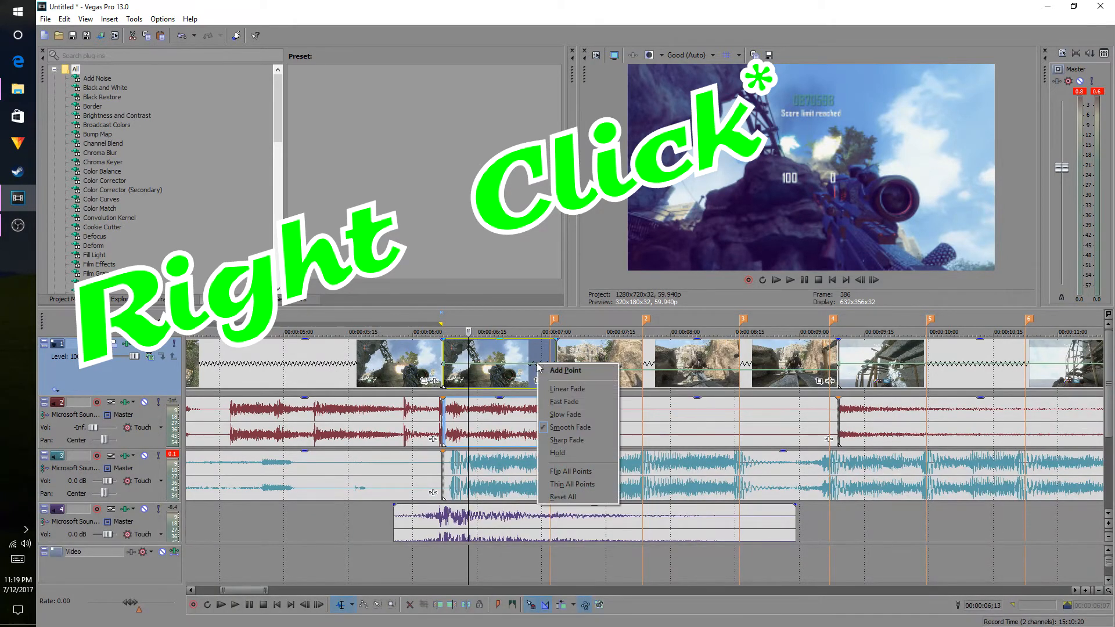
right_click(446, 365)
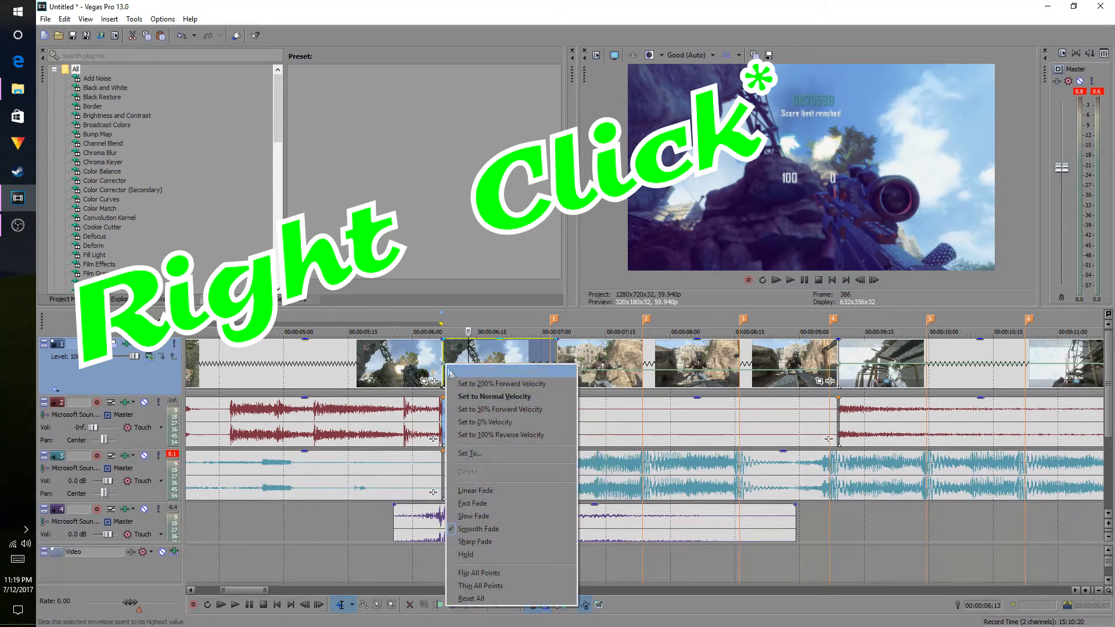
click(514, 410)
right_click(837, 373)
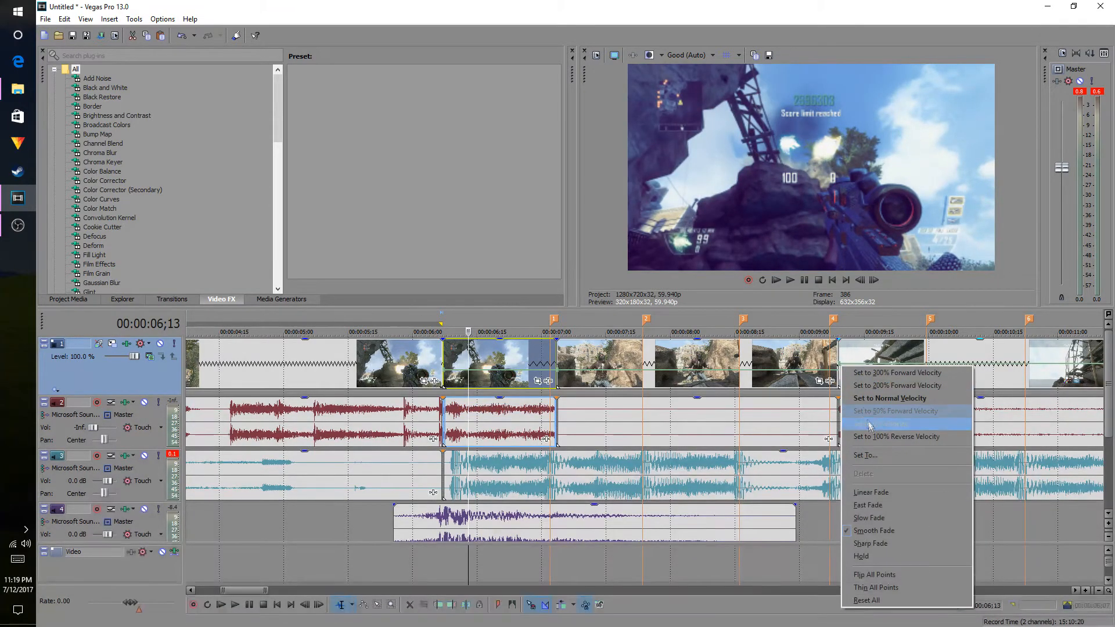
click(901, 411)
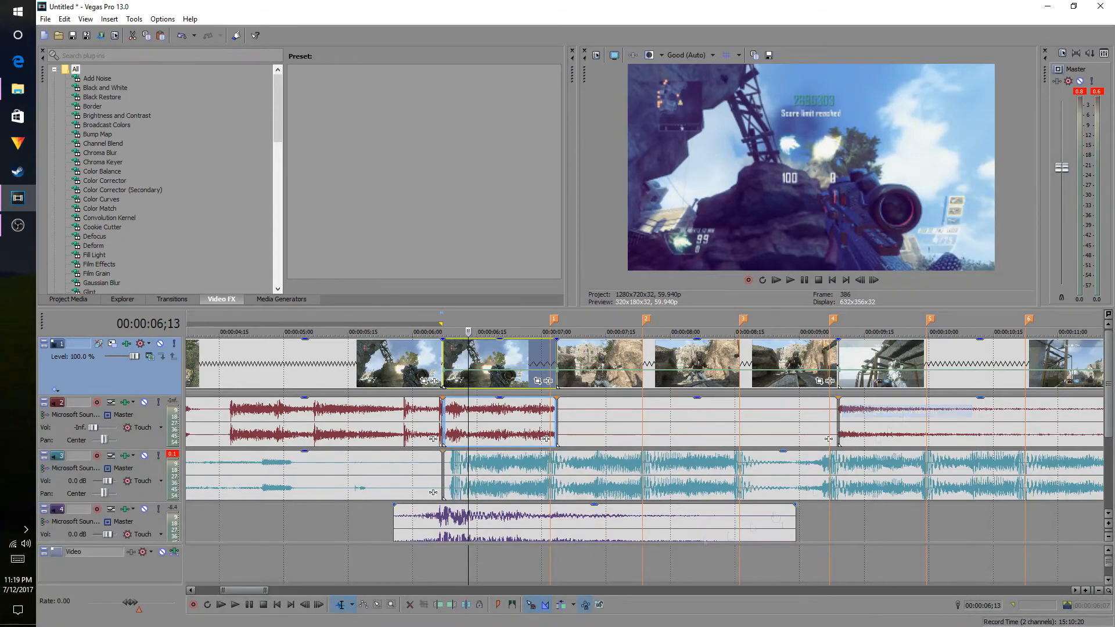
scroll(813, 400, right, 5)
right_click(466, 368)
click(499, 407)
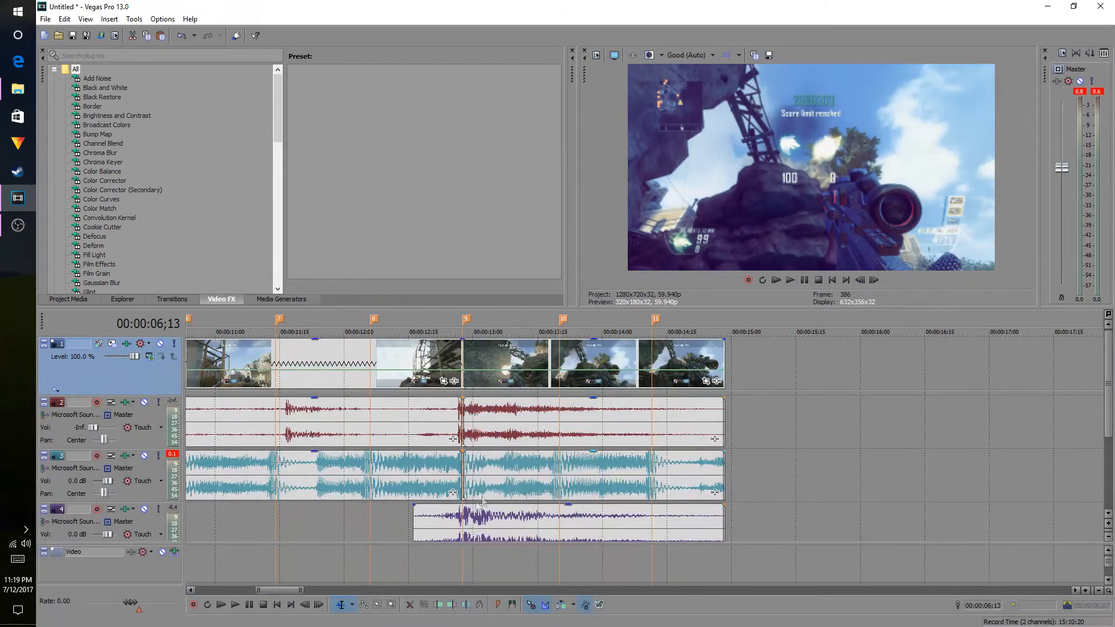
Add velocity points at 00:00:07;01, 00:00:06;15 and 00:00:06;25 on the short clip after the first shot, and raise its starting point to the maximum
drag(278, 592, 244, 595)
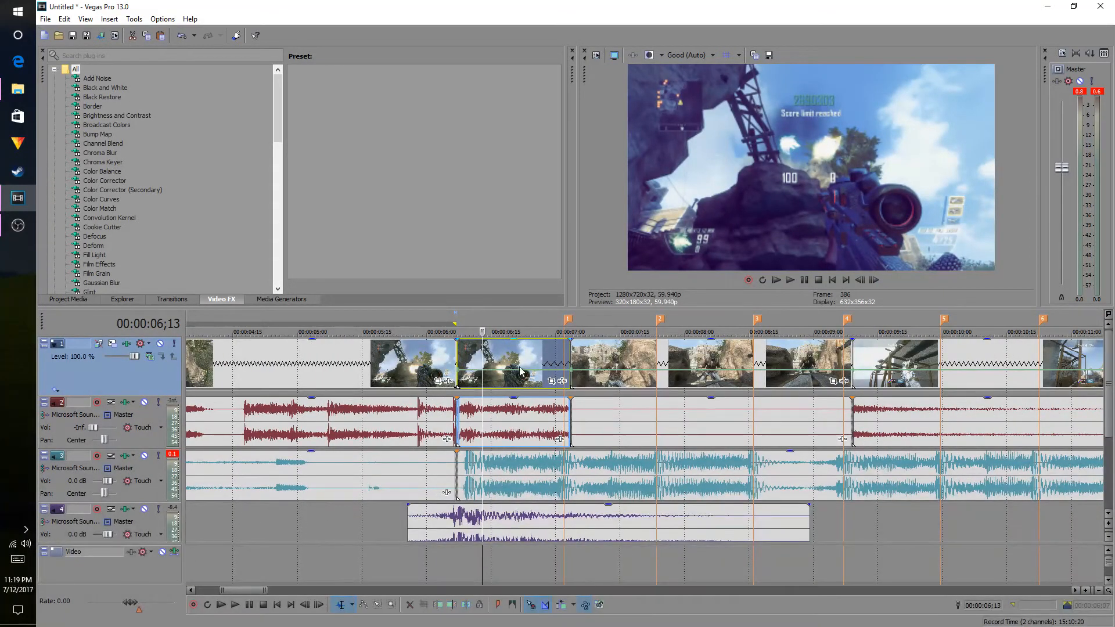
scroll(521, 371, up, 2)
scroll(521, 371, up, 2)
drag(238, 593, 238, 599)
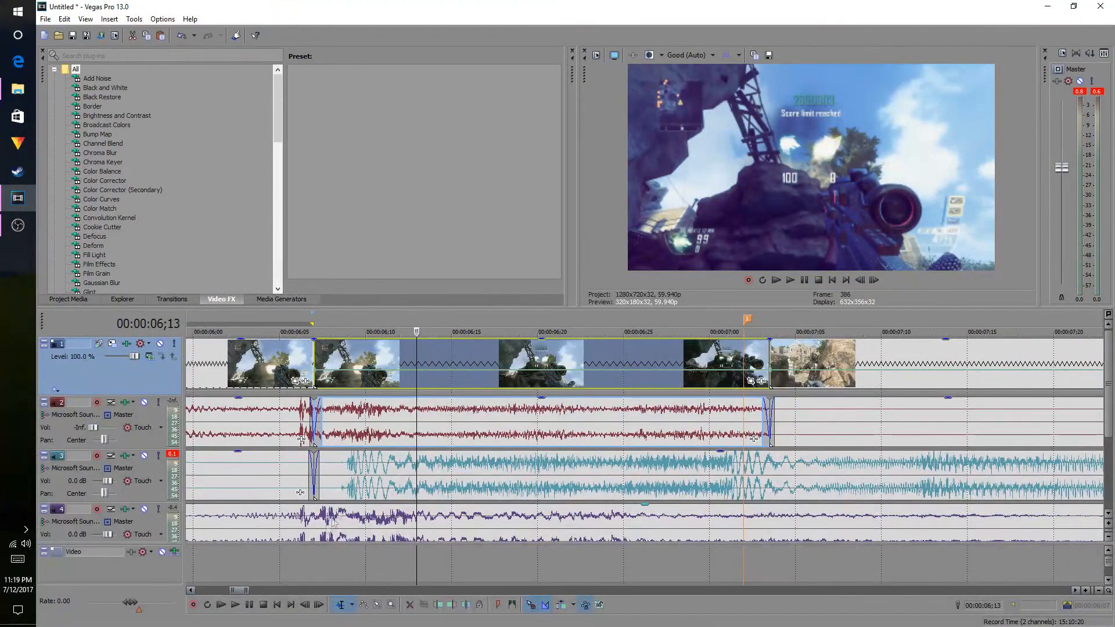
click(746, 377)
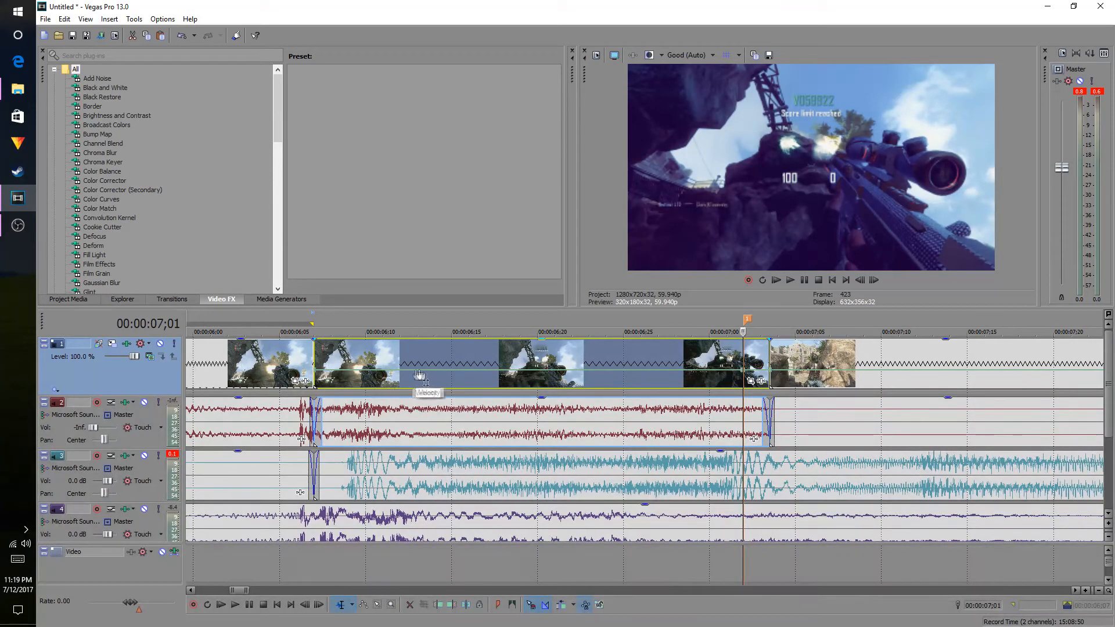
click(454, 376)
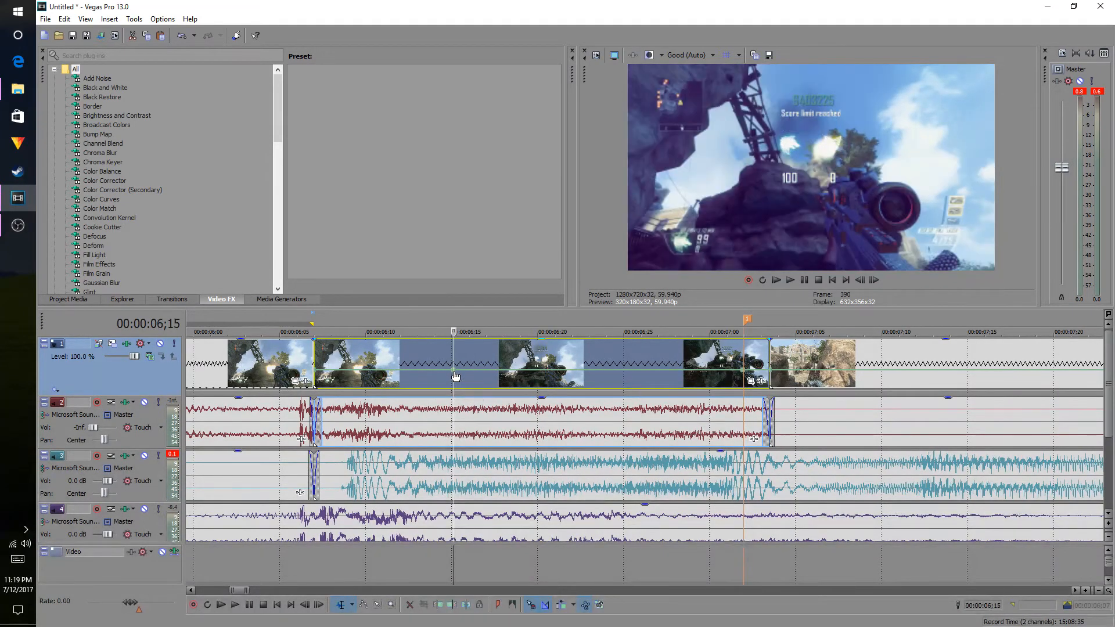
click(631, 377)
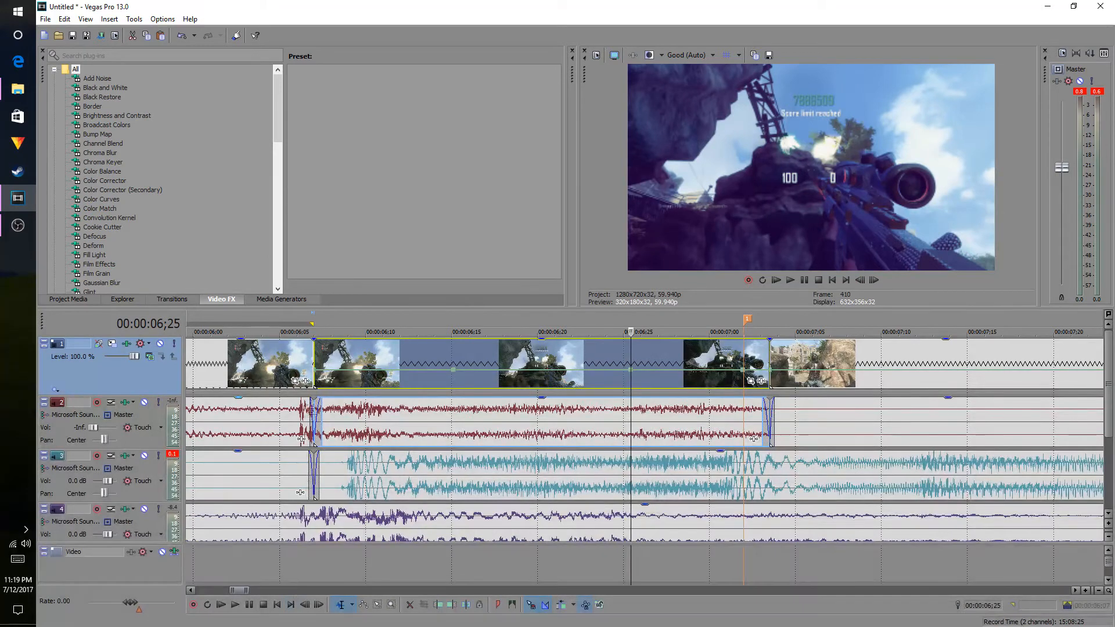
click(316, 379)
drag(315, 372, 314, 338)
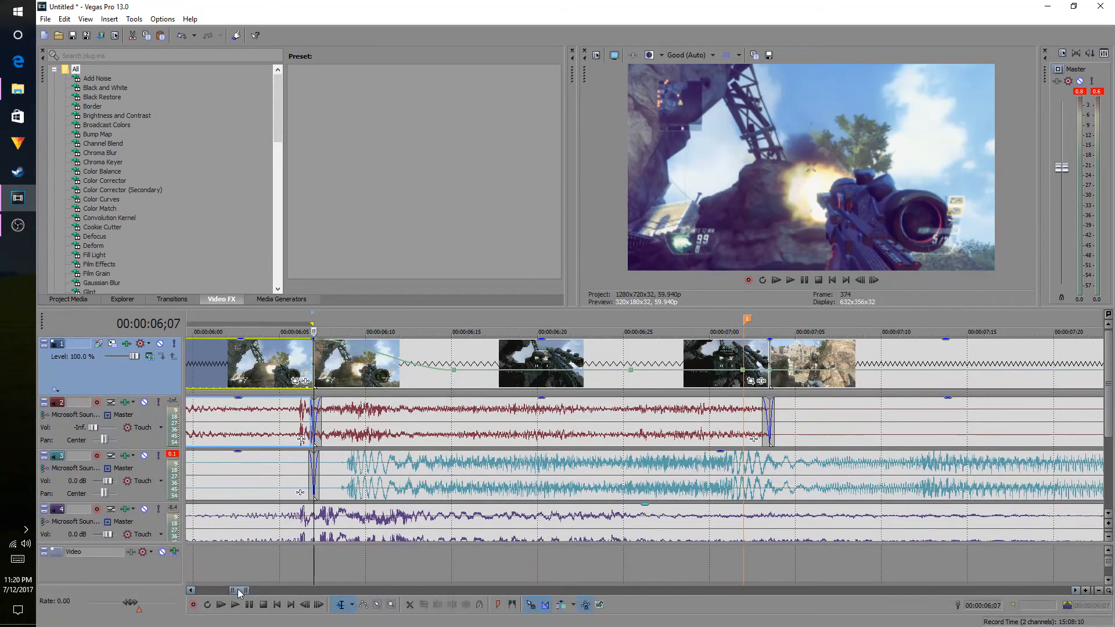
Add velocity points at 00:00:07;09 and 00:00:07;17 on the clip between markers 1 and 2
drag(239, 590, 244, 591)
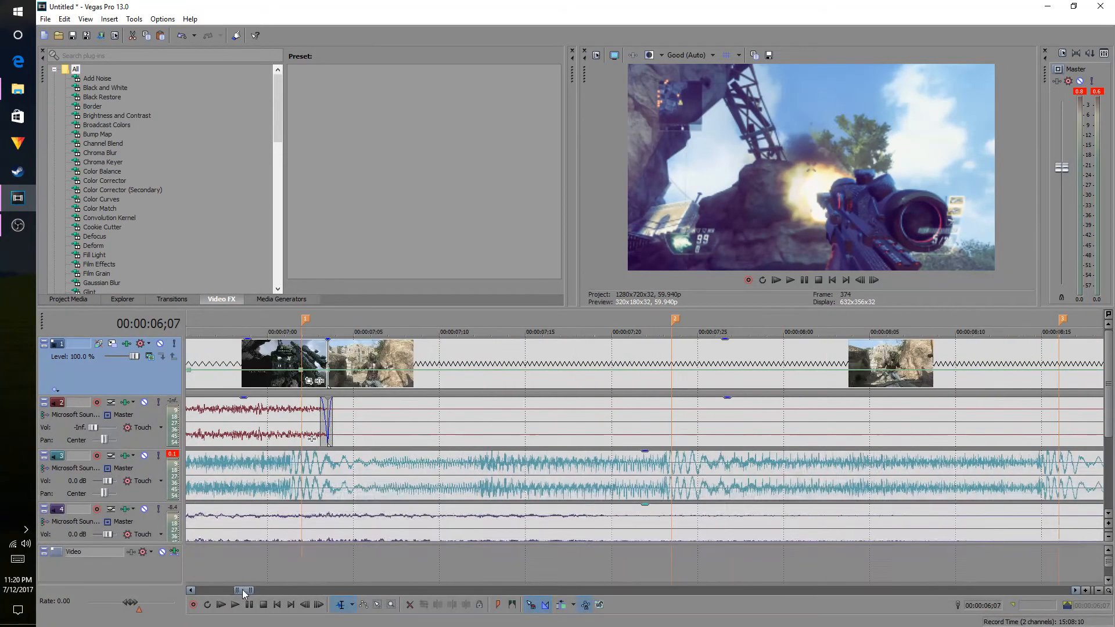
click(438, 375)
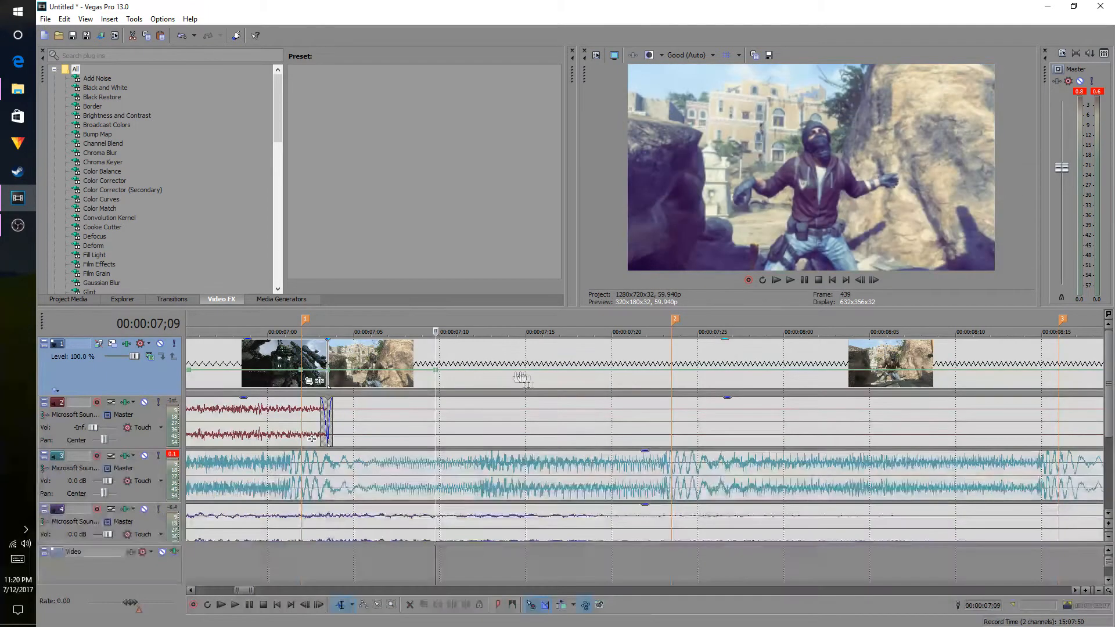
click(570, 374)
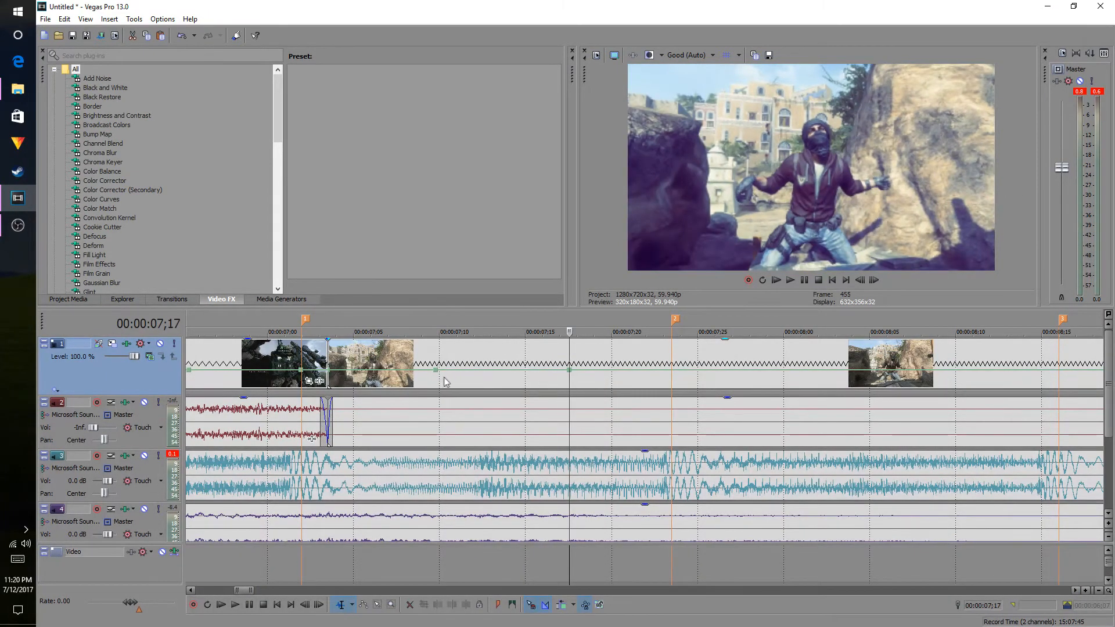
mouse_move(432, 376)
drag(431, 377, 428, 379)
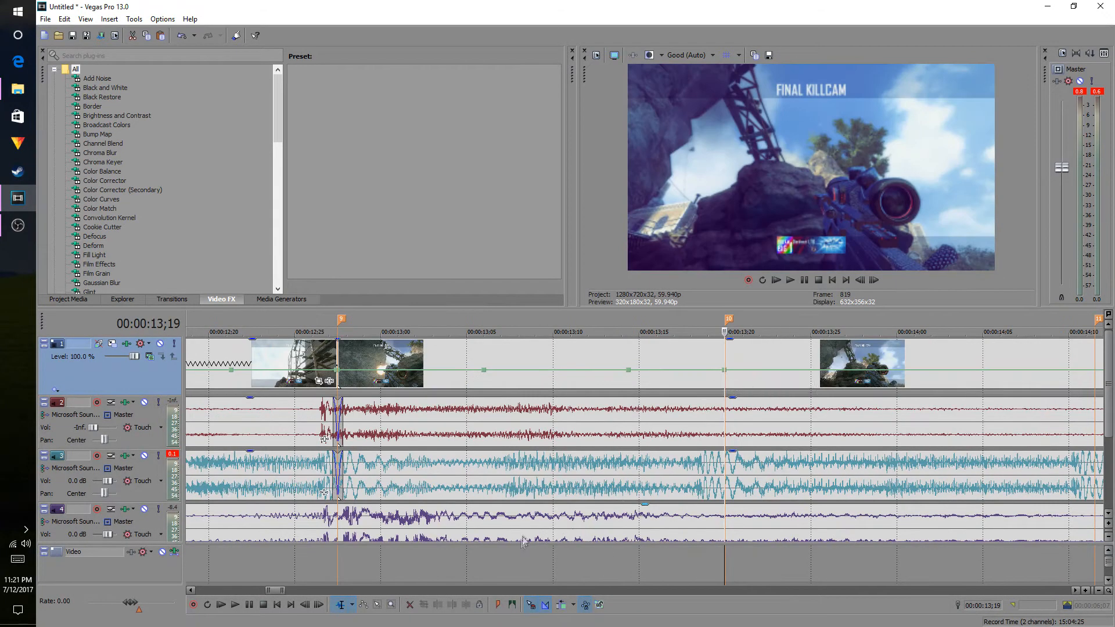
Add a velocity point on the final clip at marker 11, at 00:00:14;11
drag(277, 592, 281, 593)
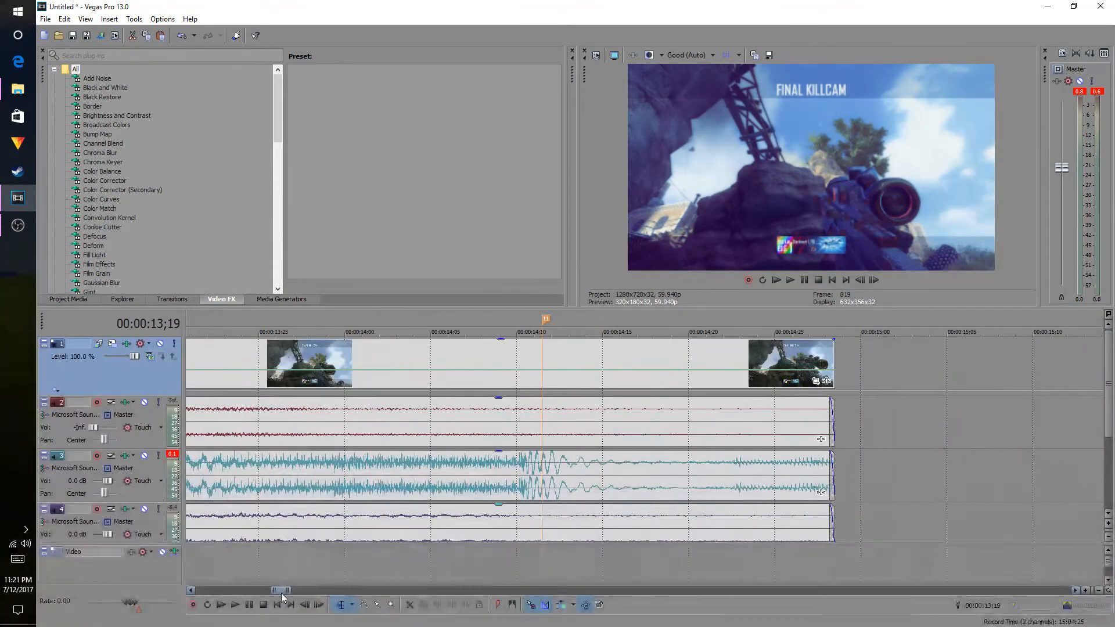
double_click(542, 370)
drag(283, 591, 281, 591)
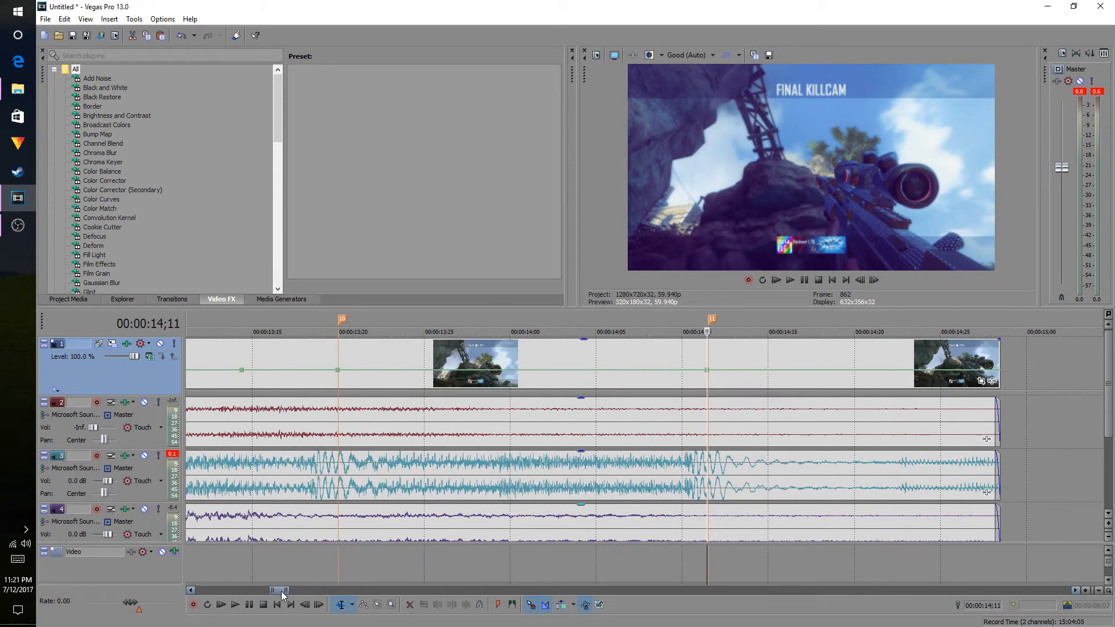
Add velocity points around marker 11 at 00:00:13;26, 00:00:14;04 and 00:00:14;16, plus two more toward the final clip's end
click(453, 377)
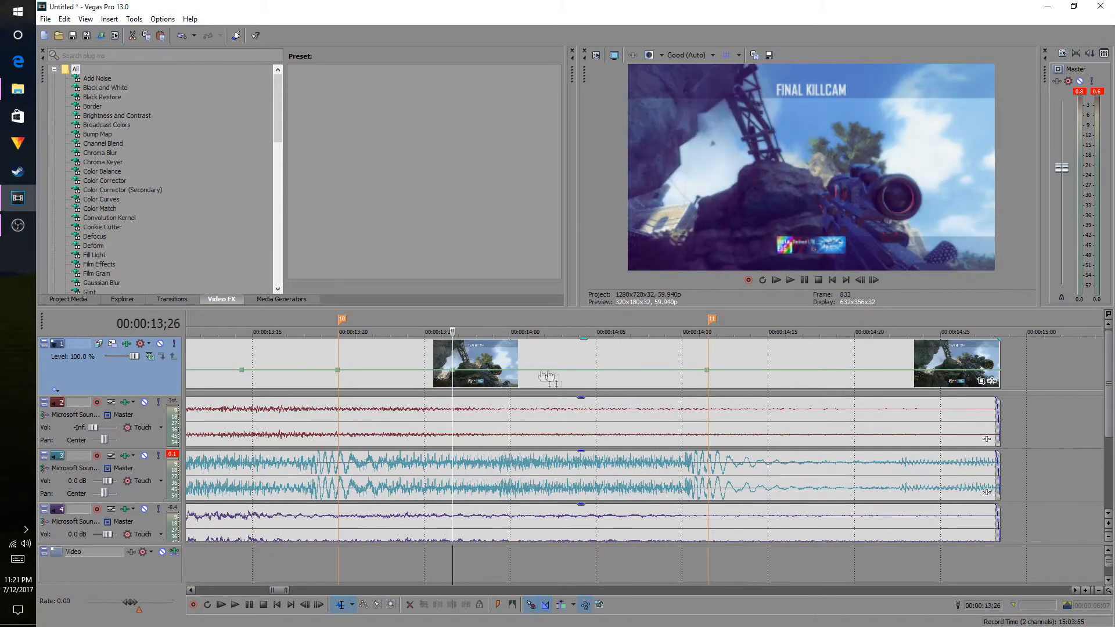
double_click(590, 370)
double_click(798, 371)
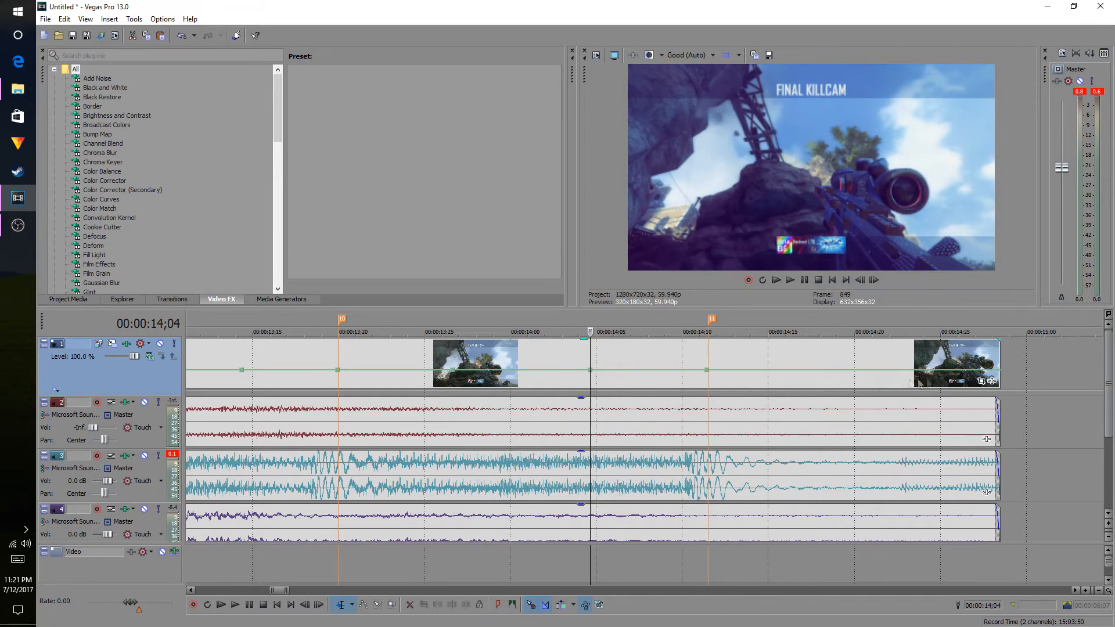
double_click(901, 371)
double_click(997, 371)
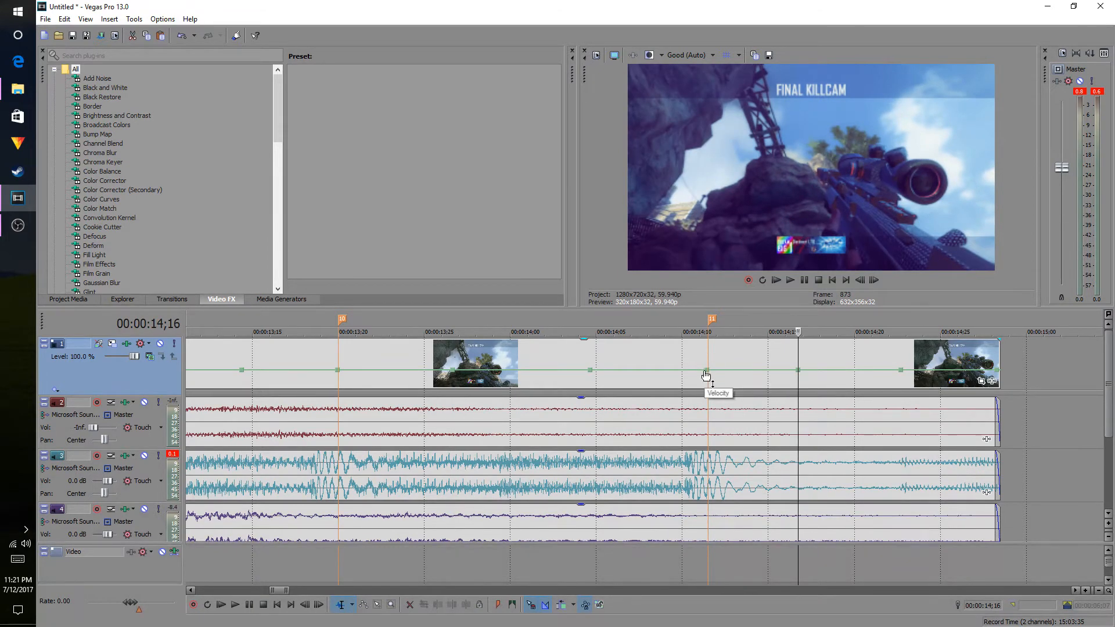
Raise the final clip's velocity points at marker 11, at the clip's end and at marker 10 to 300%
drag(707, 372, 708, 339)
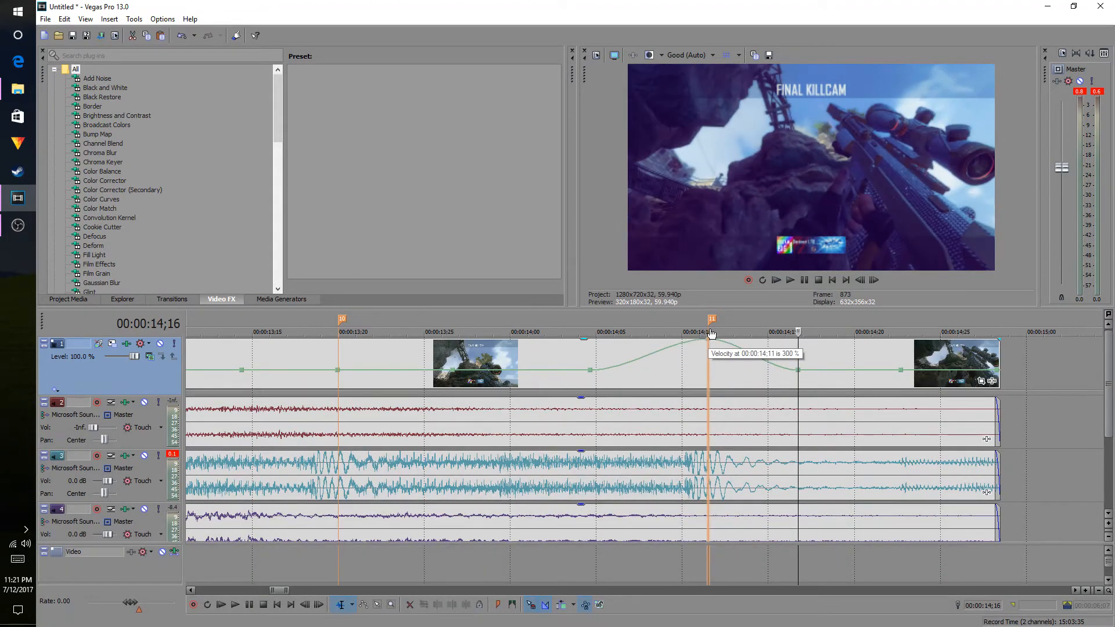
drag(998, 372, 998, 339)
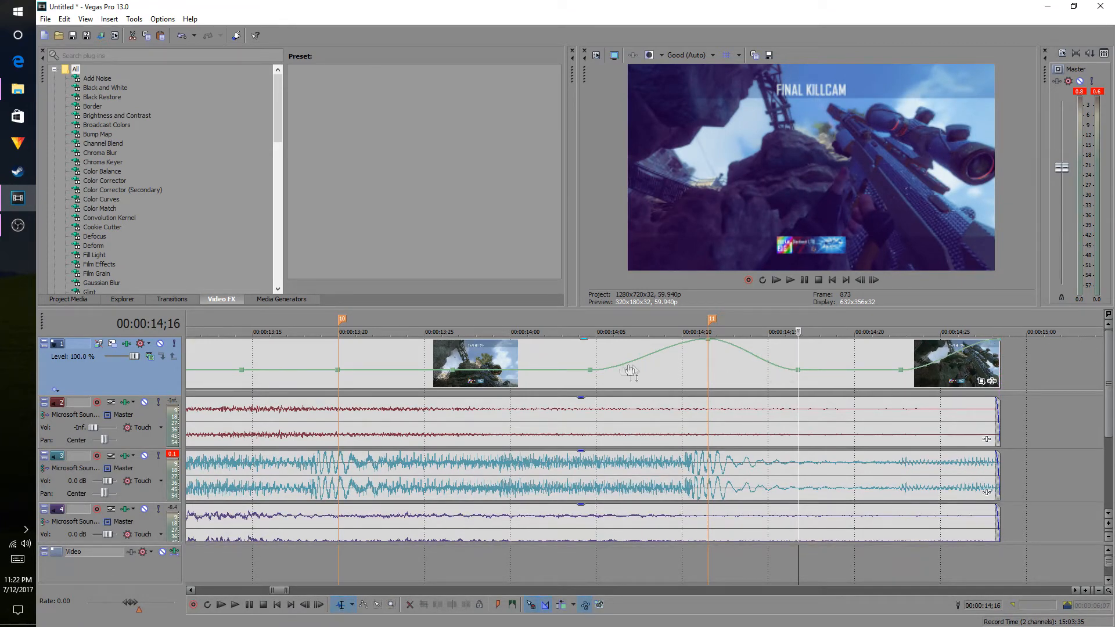
double_click(339, 370)
drag(339, 370, 338, 340)
Set both velocity ramps of the short clip after the first shot to Fast Fade
scroll(328, 570, down, 5)
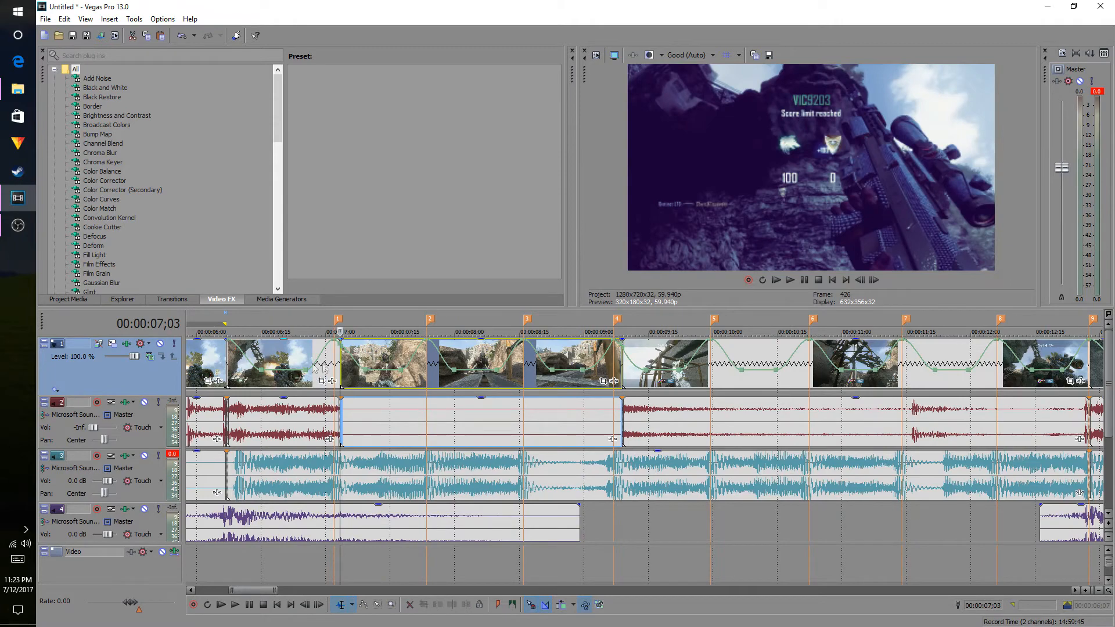
scroll(691, 477, up, 6)
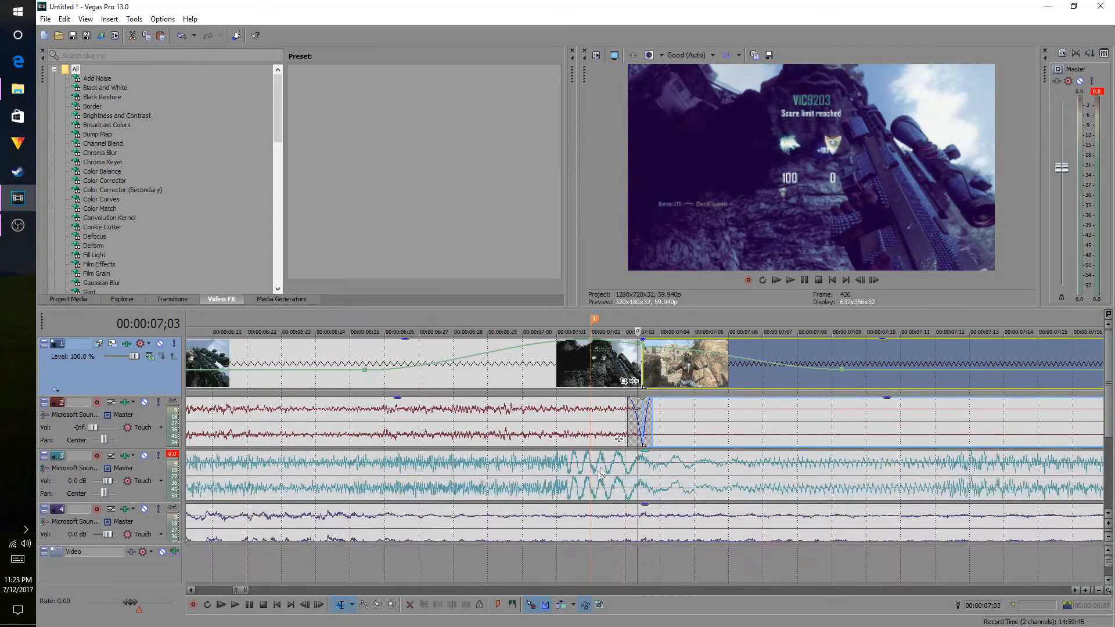
scroll(552, 352, down, 3)
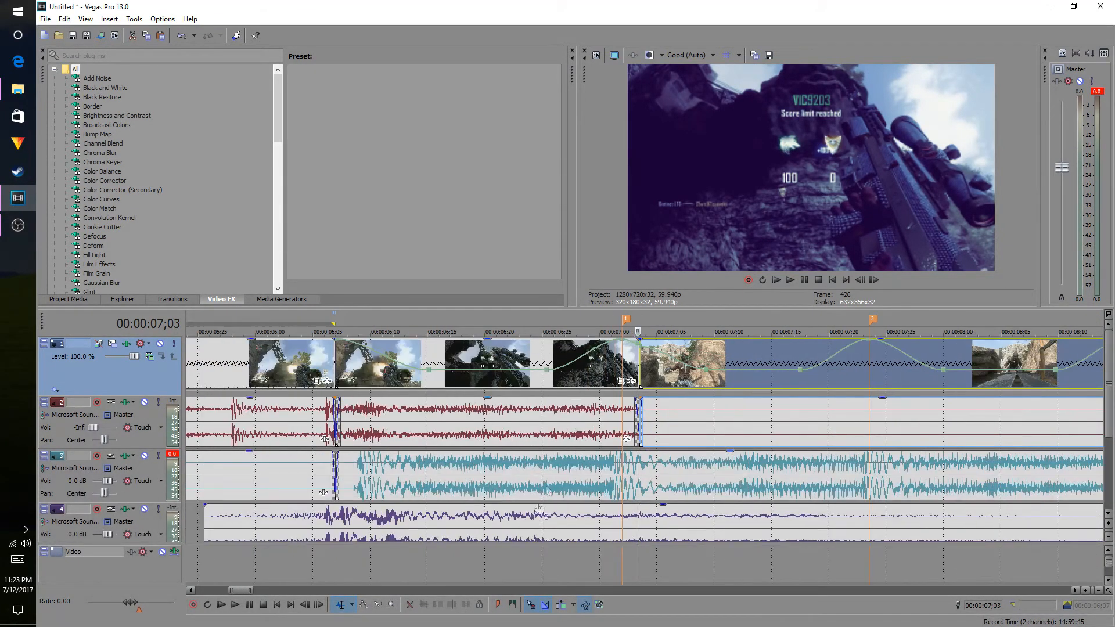
mouse_move(247, 593)
mouse_down()
mouse_move(234, 594)
mouse_move(244, 594)
mouse_up()
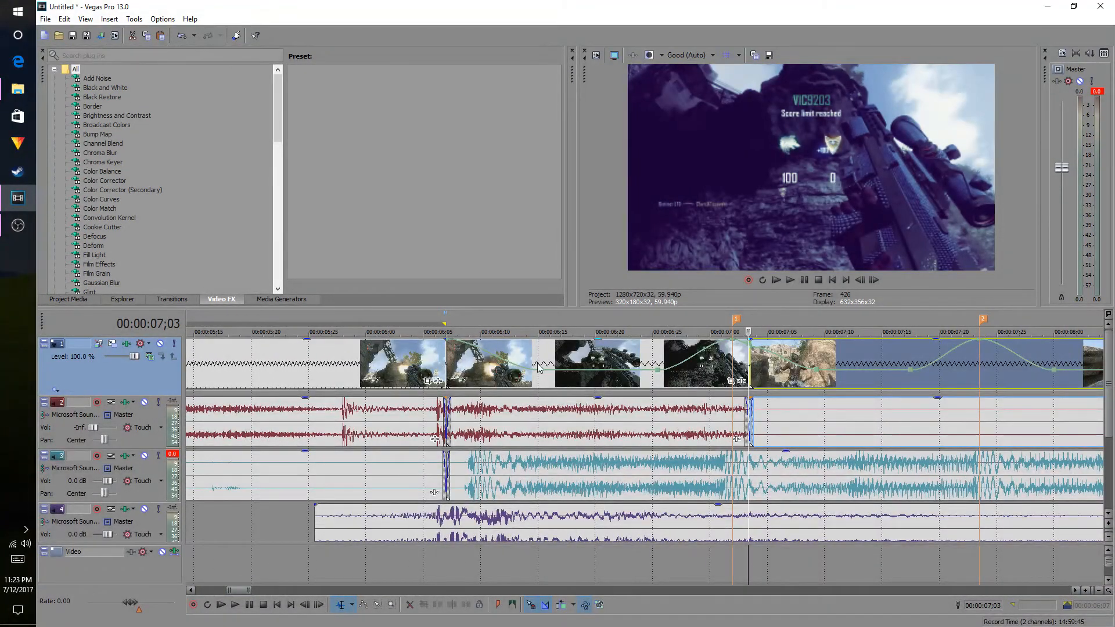
right_click(492, 357)
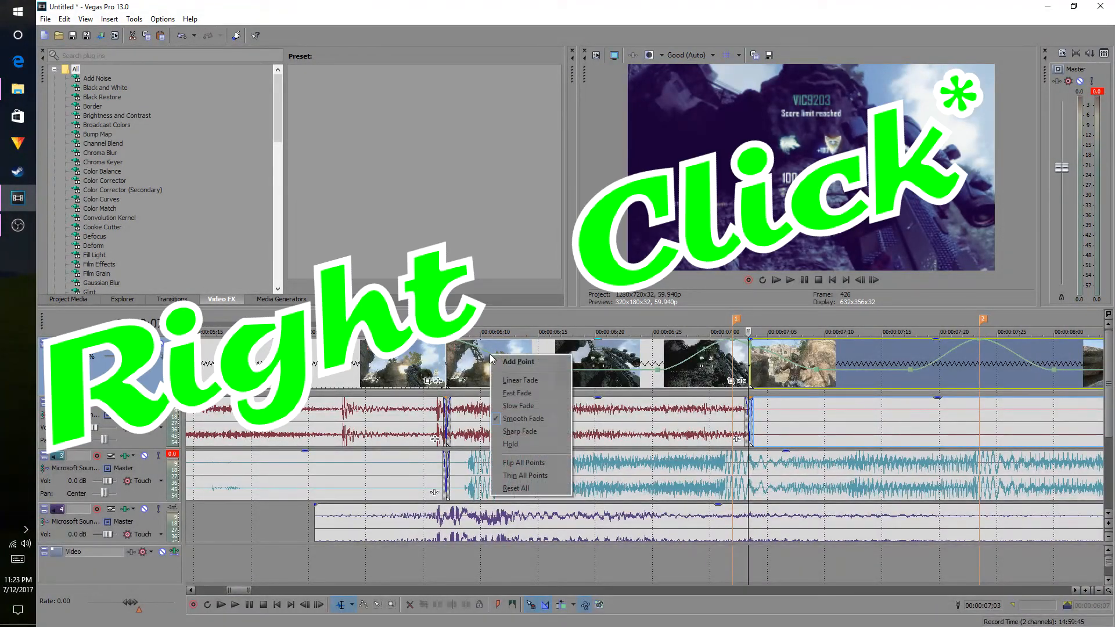
click(516, 393)
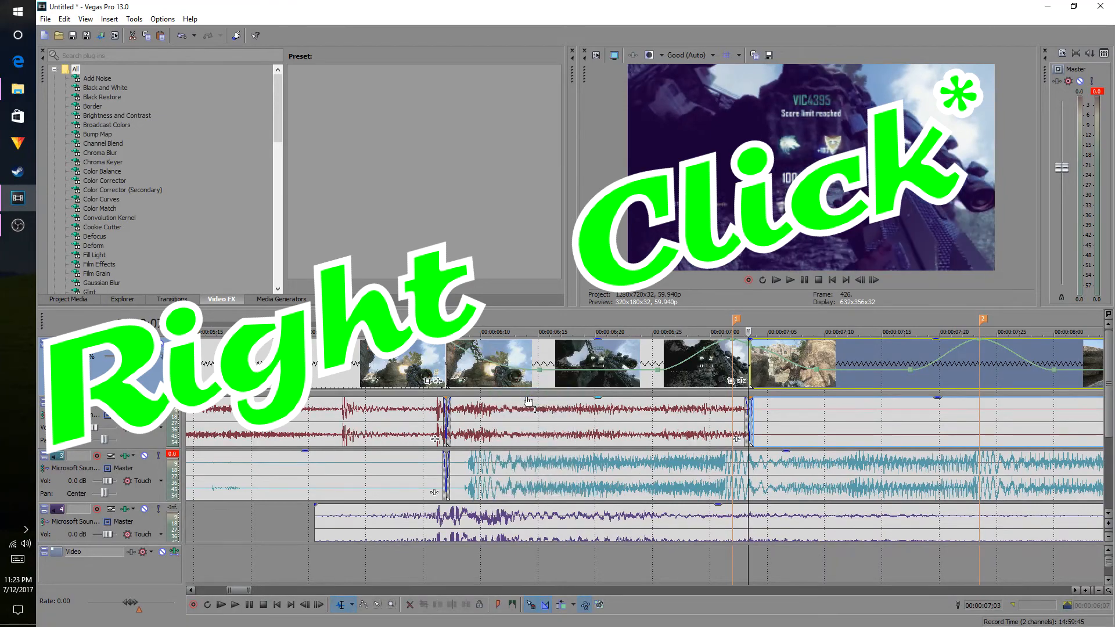
right_click(700, 354)
click(727, 395)
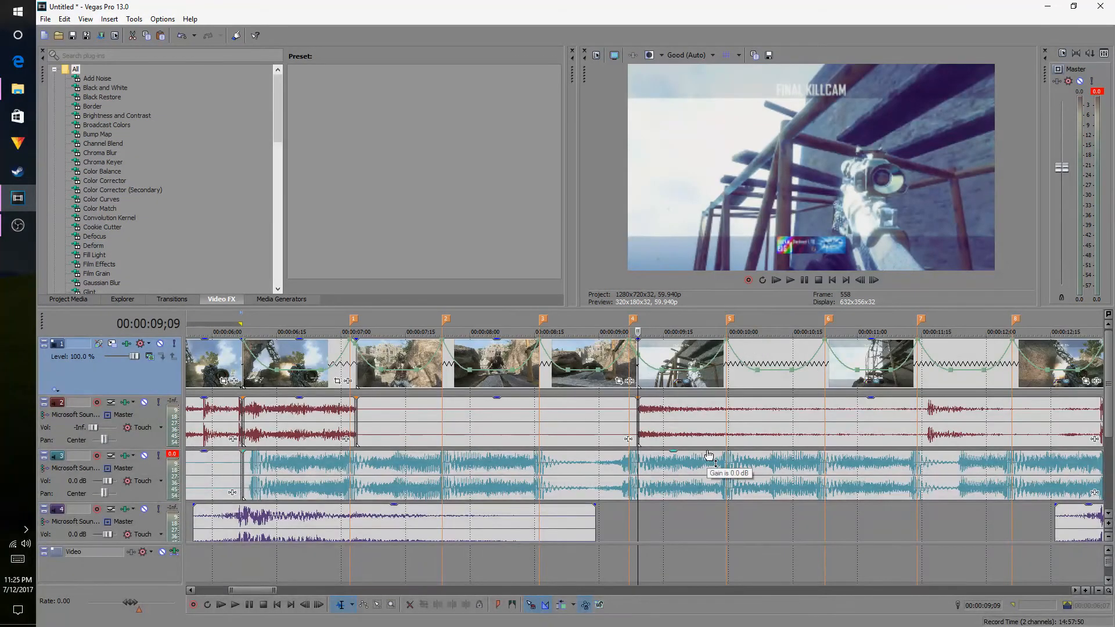
Play back the montage from just before the first shot to the end to check the velocity ramps
scroll(709, 455, down, 5)
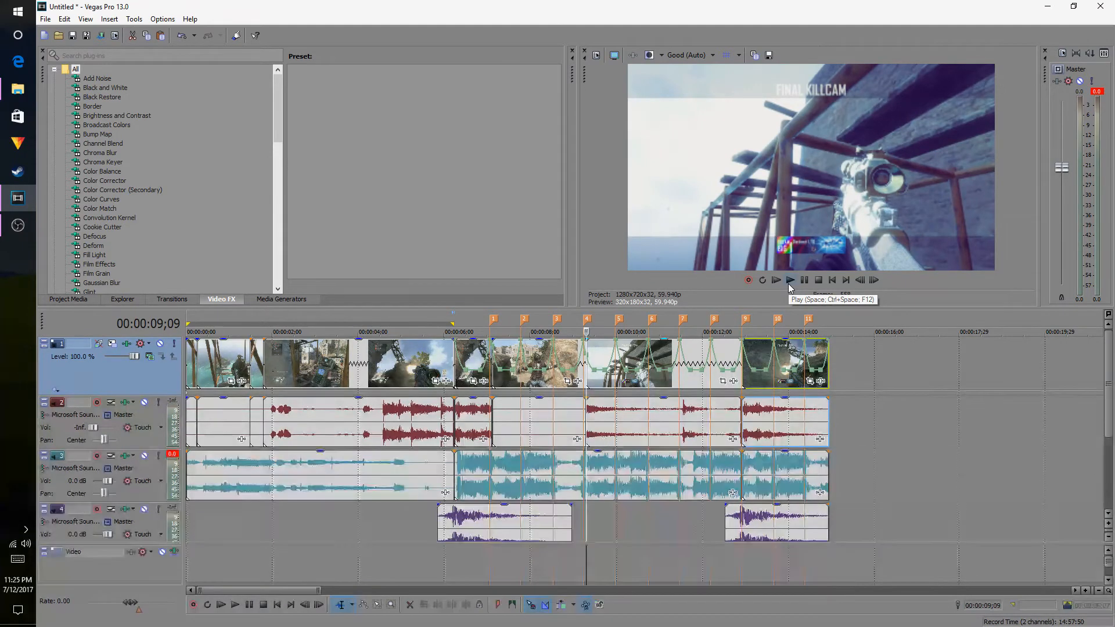
click(451, 353)
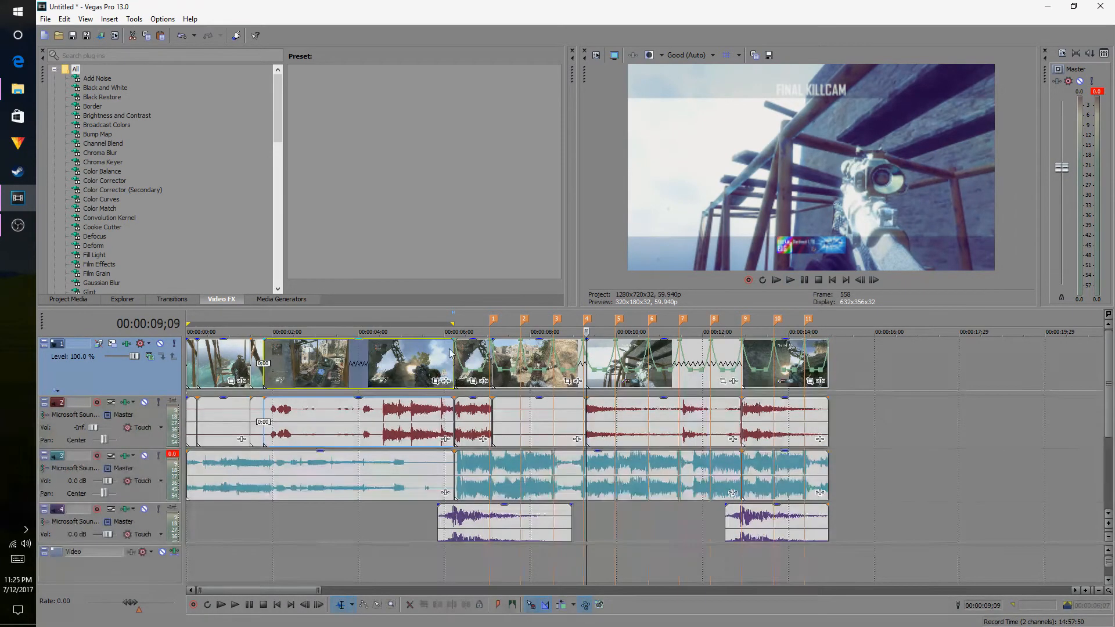
click(449, 352)
click(791, 280)
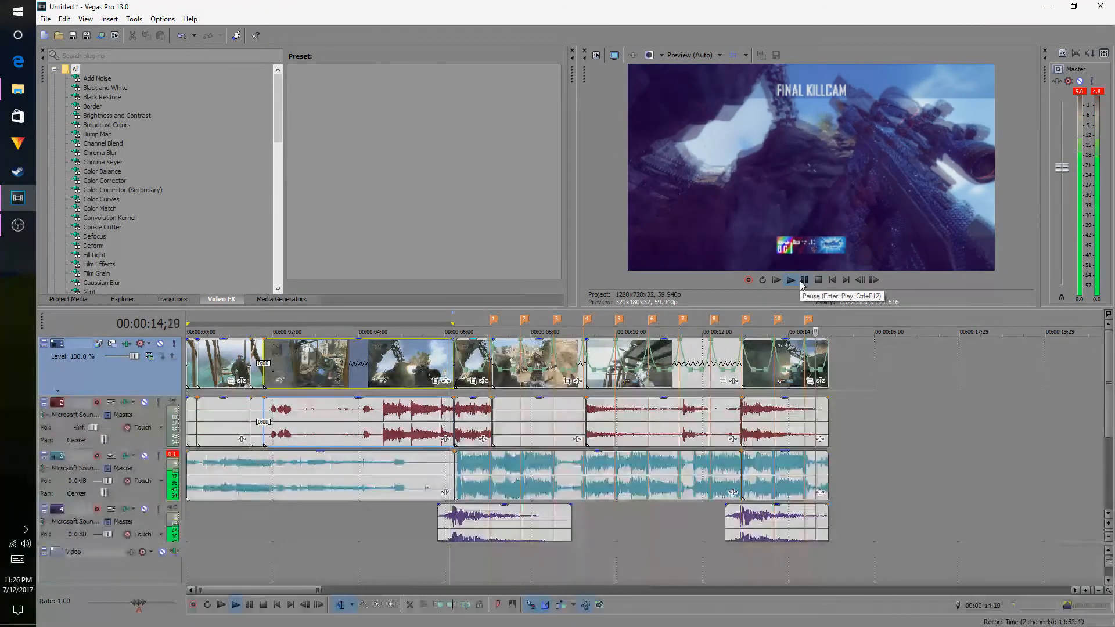
click(803, 280)
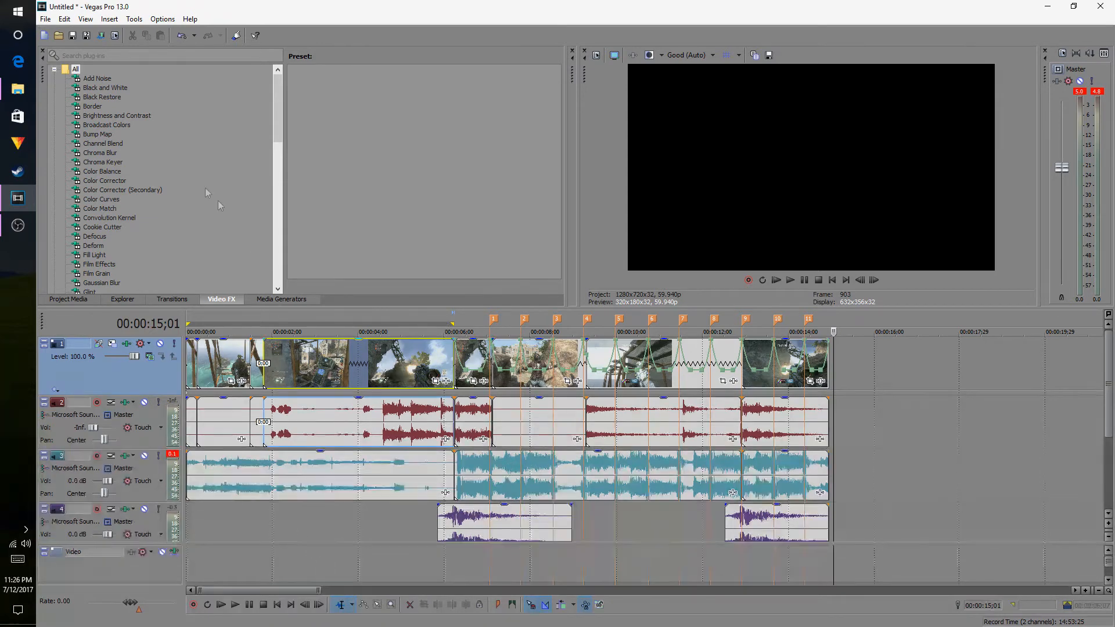
Place Particles - Green screen.mp4 on new tracks at the timeline start and trim it to end with the opening cinematic
click(76, 301)
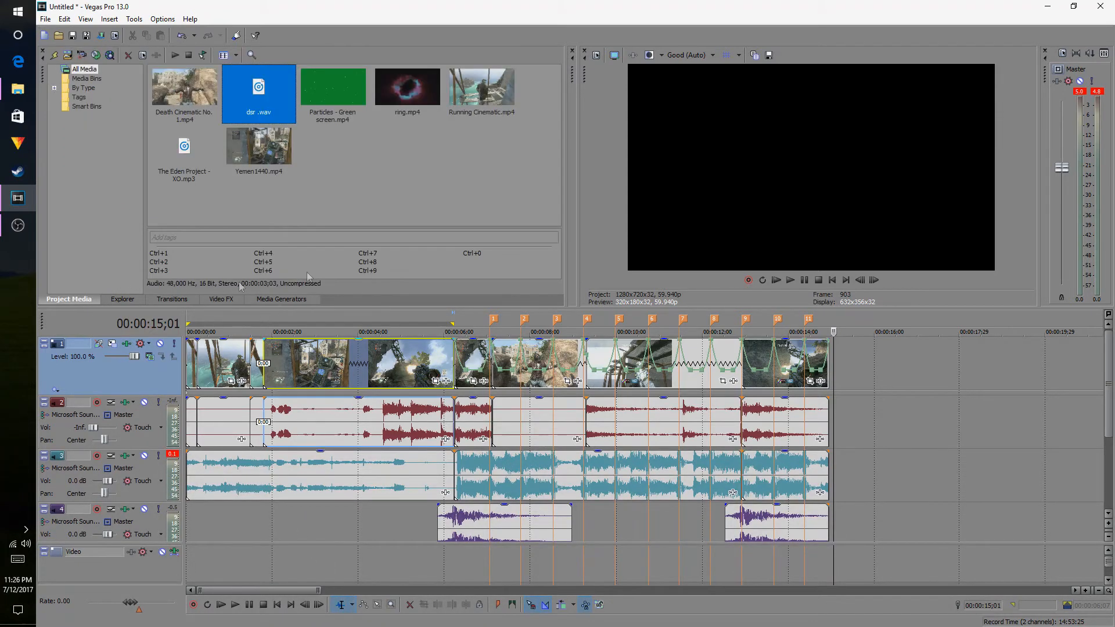
click(341, 98)
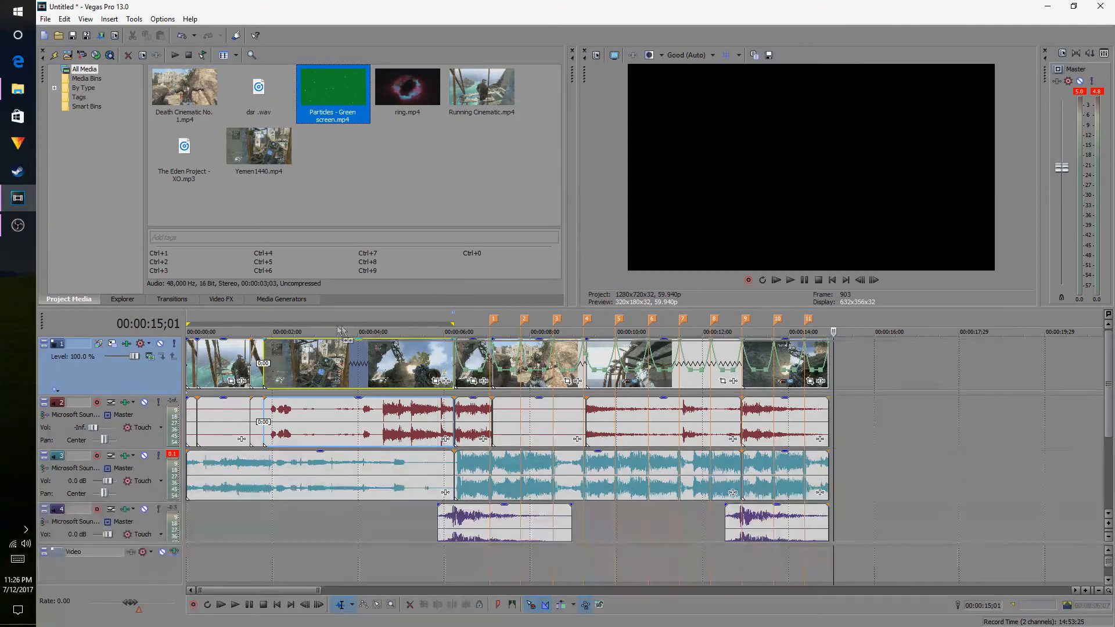
drag(201, 319, 187, 315)
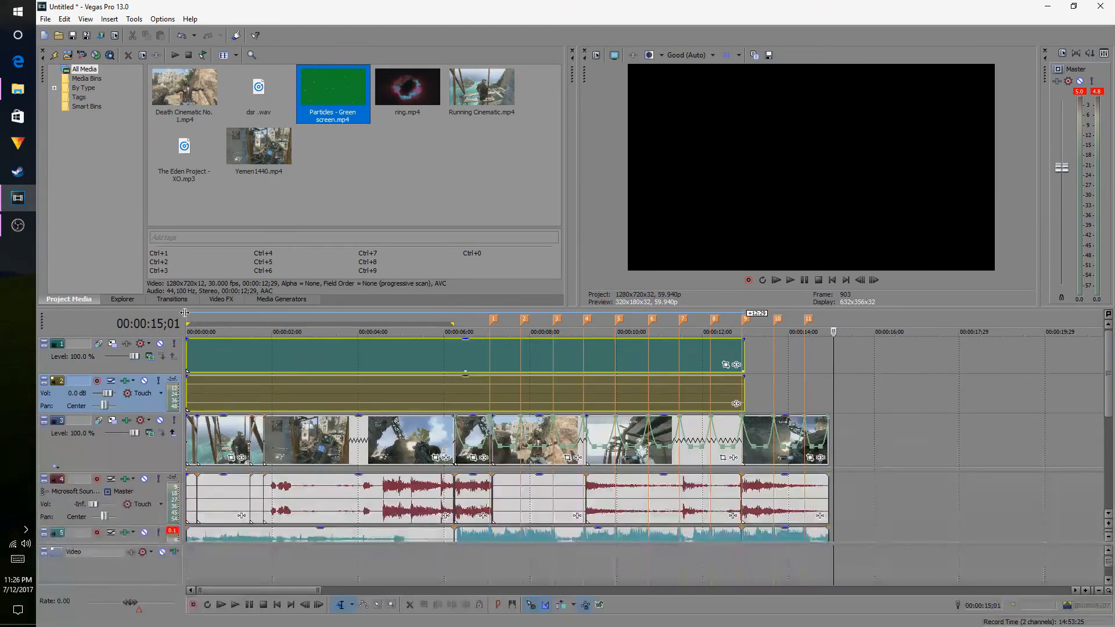
drag(744, 352, 261, 383)
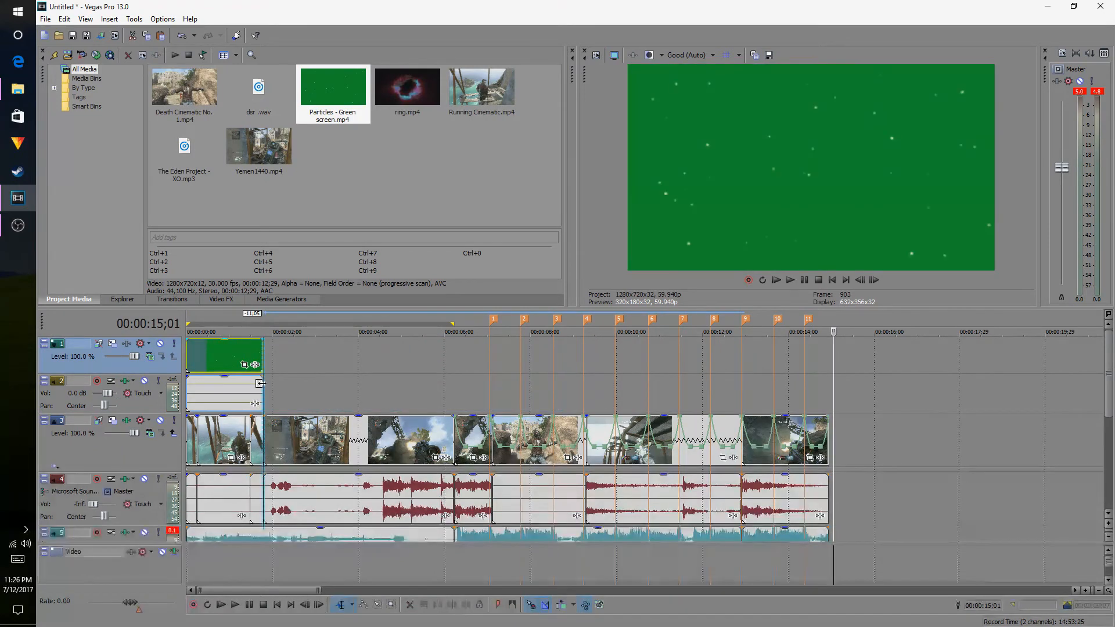
Add the Sony Chroma Keyer effect to the green-screen particles clip
right_click(220, 355)
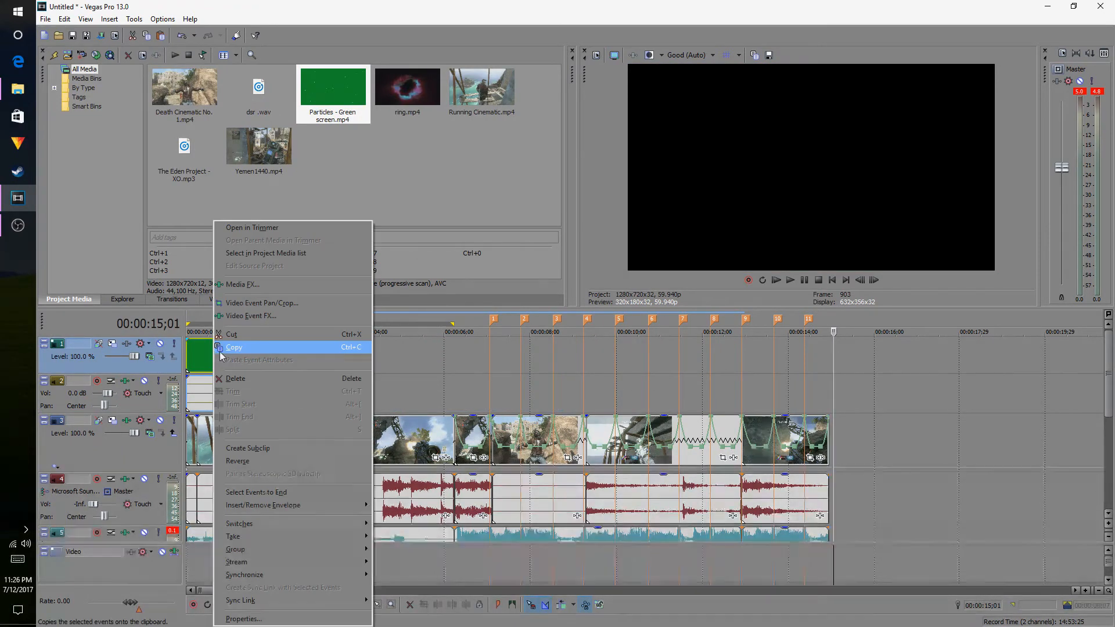
click(265, 319)
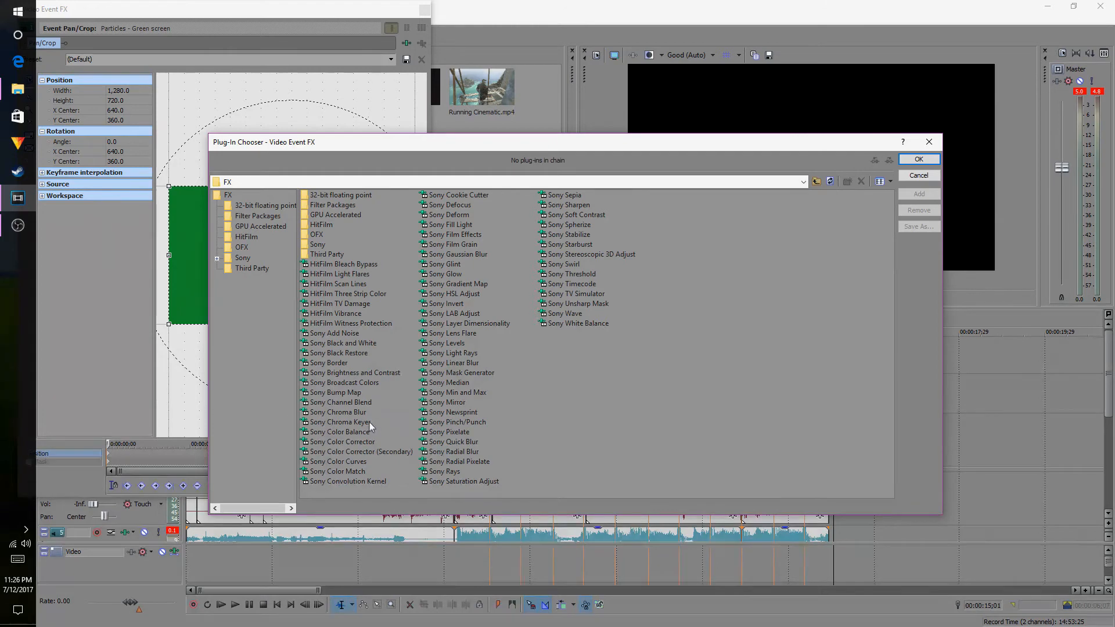
double_click(354, 422)
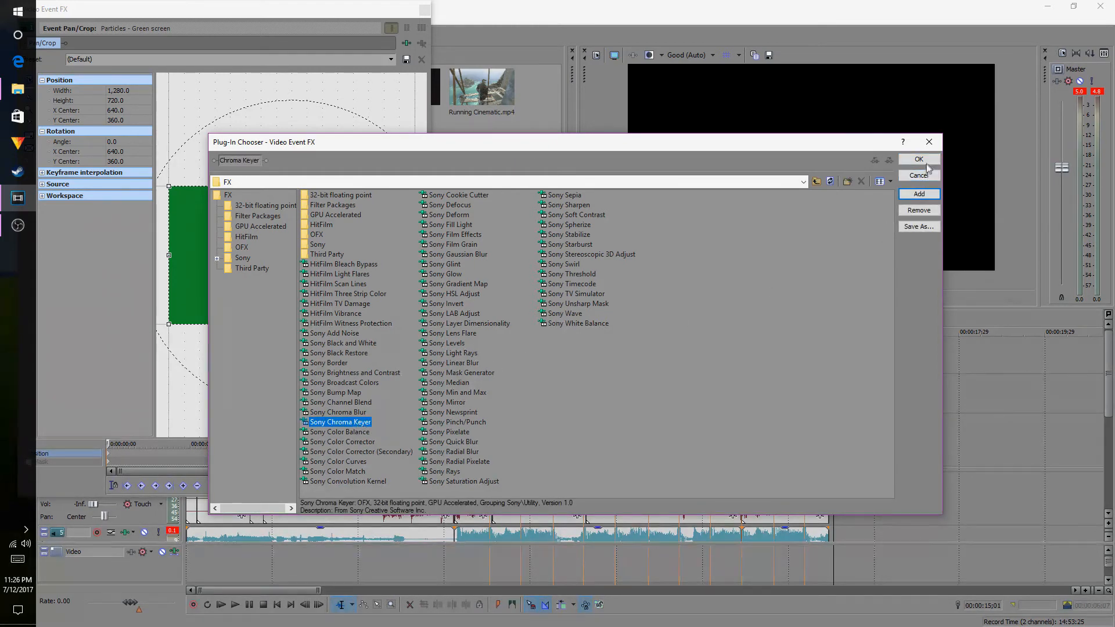
click(924, 162)
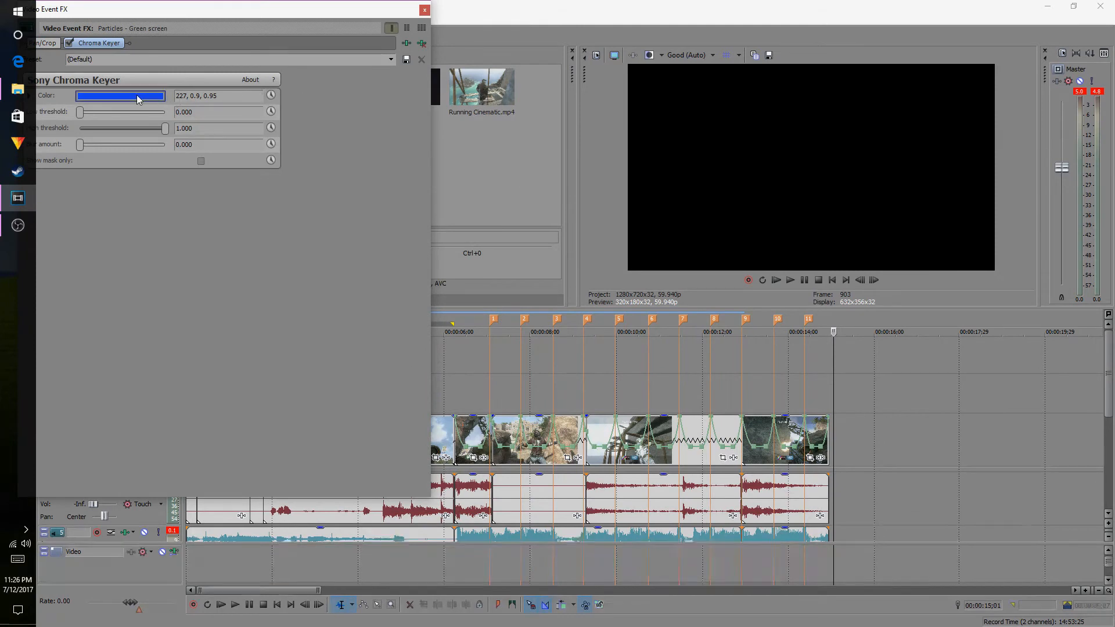
Set the particles clip's chroma key color to dark green, HSV 131, 0.96, 0.57
click(138, 97)
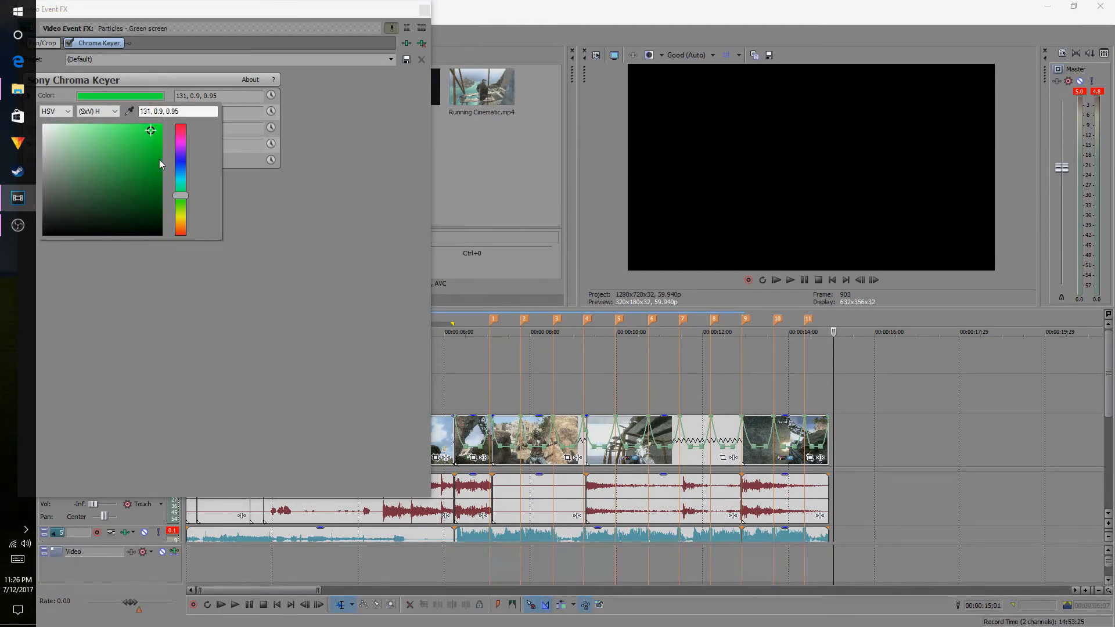
click(159, 159)
drag(263, 15, 448, 113)
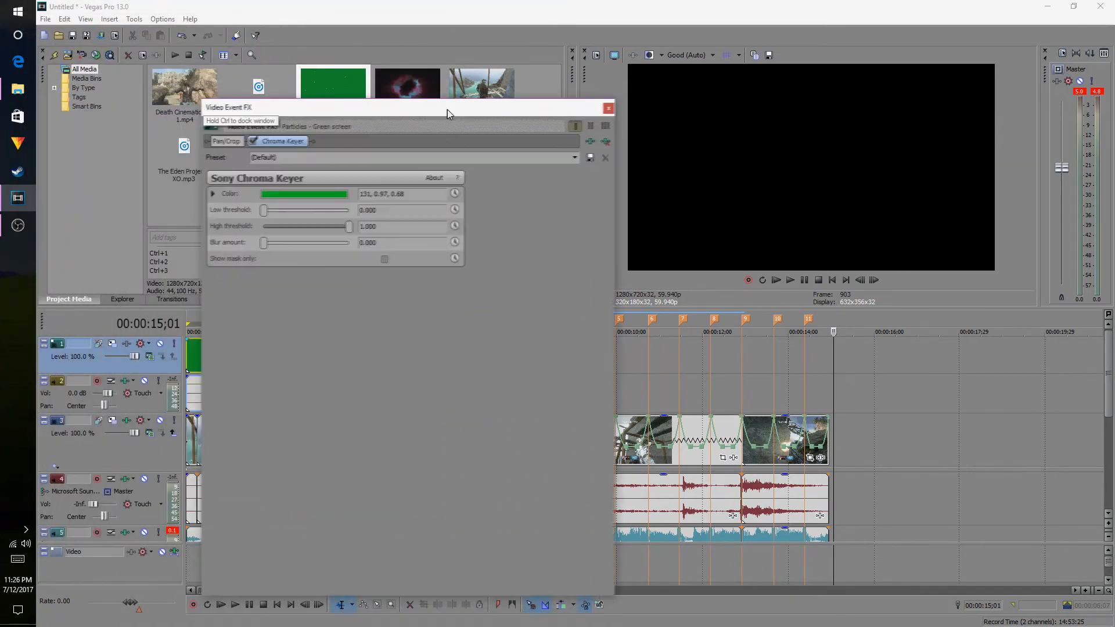
click(325, 194)
click(322, 271)
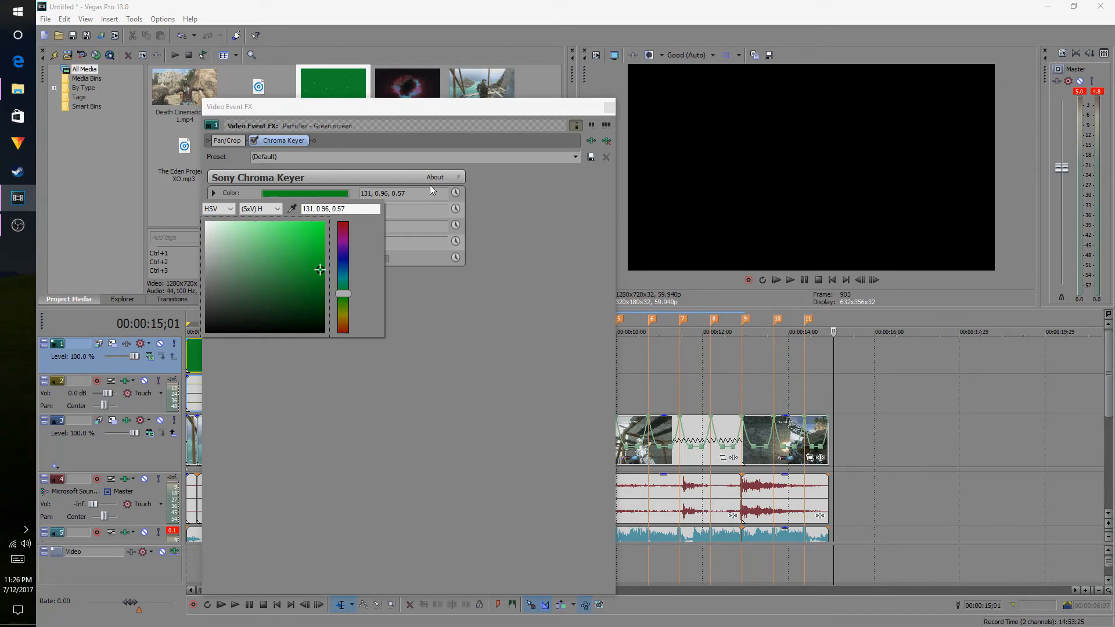
click(609, 108)
Play the opening section to check the keyed particles over the cinematic
click(210, 364)
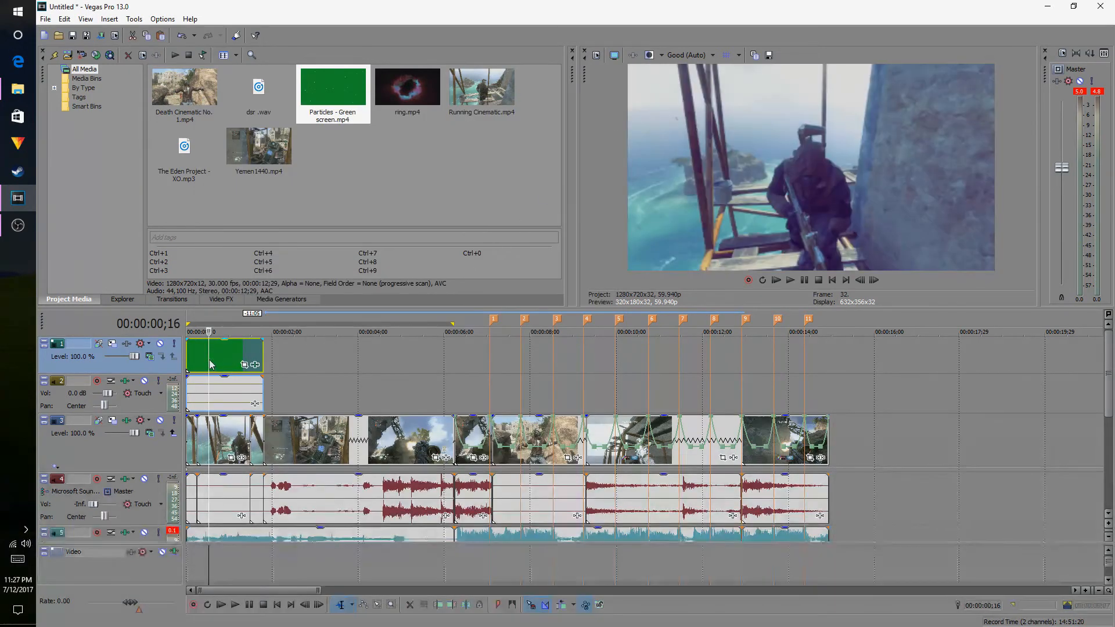
click(197, 354)
click(791, 280)
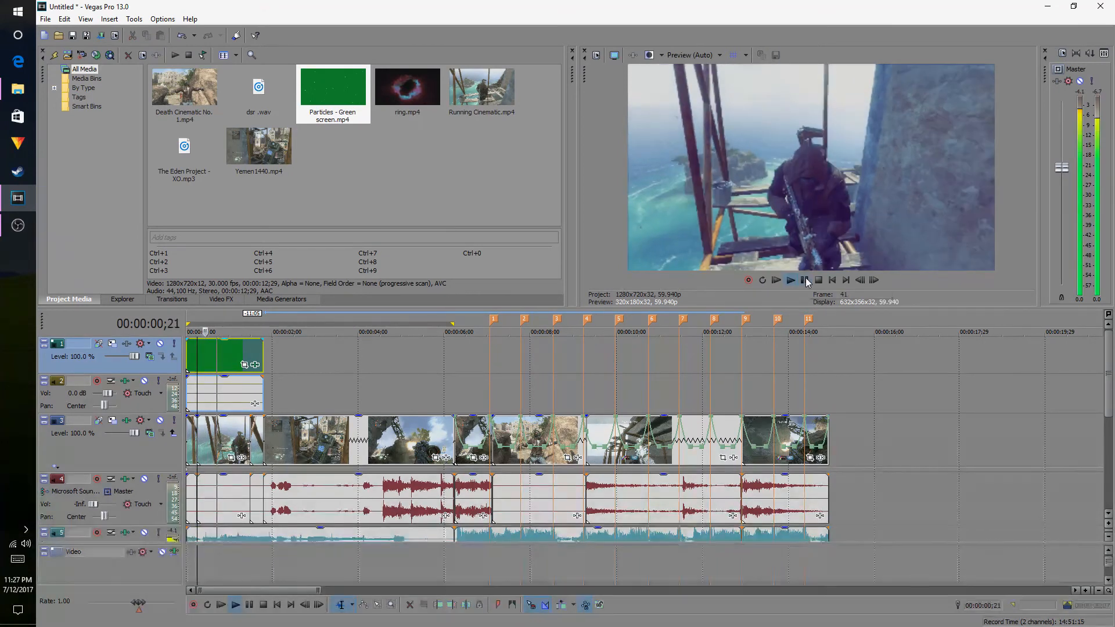
click(805, 280)
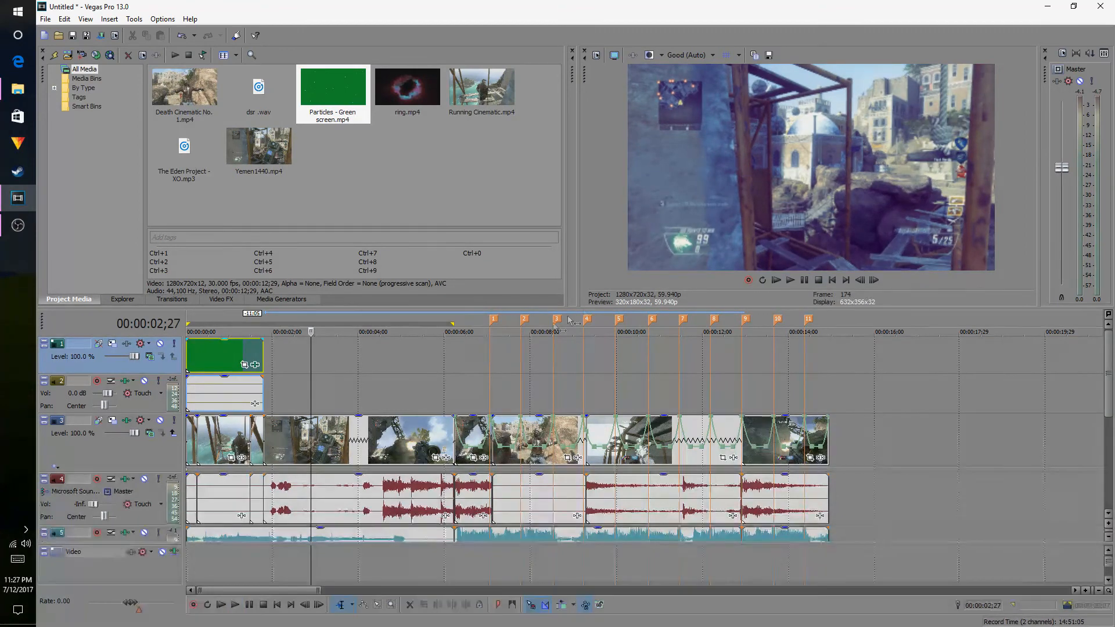
Place ring.mp4 above the gameplay at 00:00:06;07 and trim it to the length of the short clip after the first shot
click(455, 401)
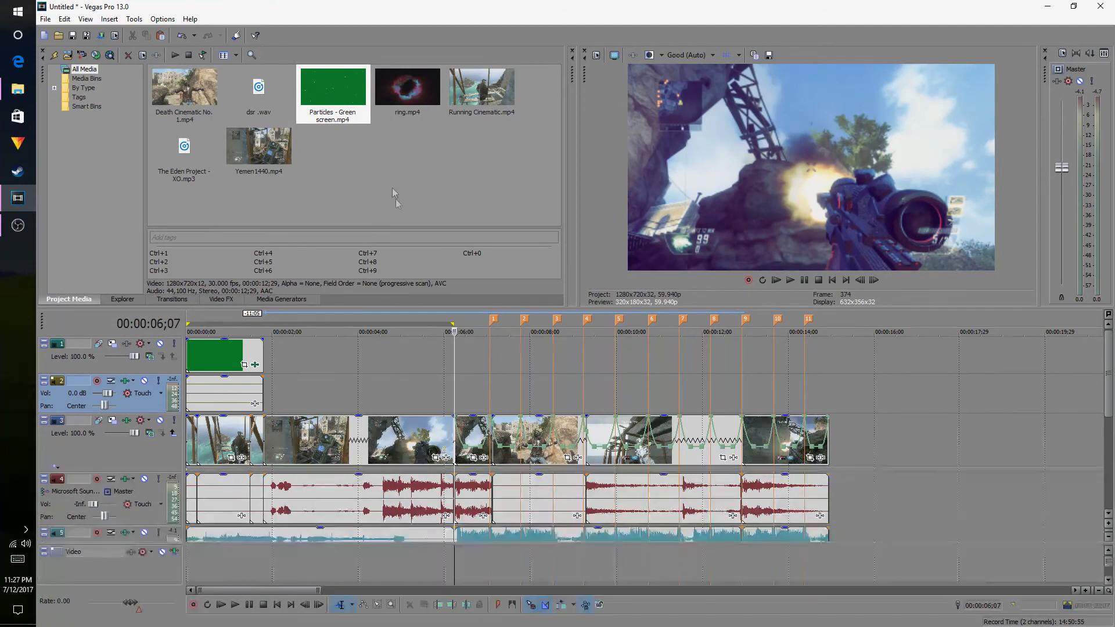
drag(407, 93, 490, 358)
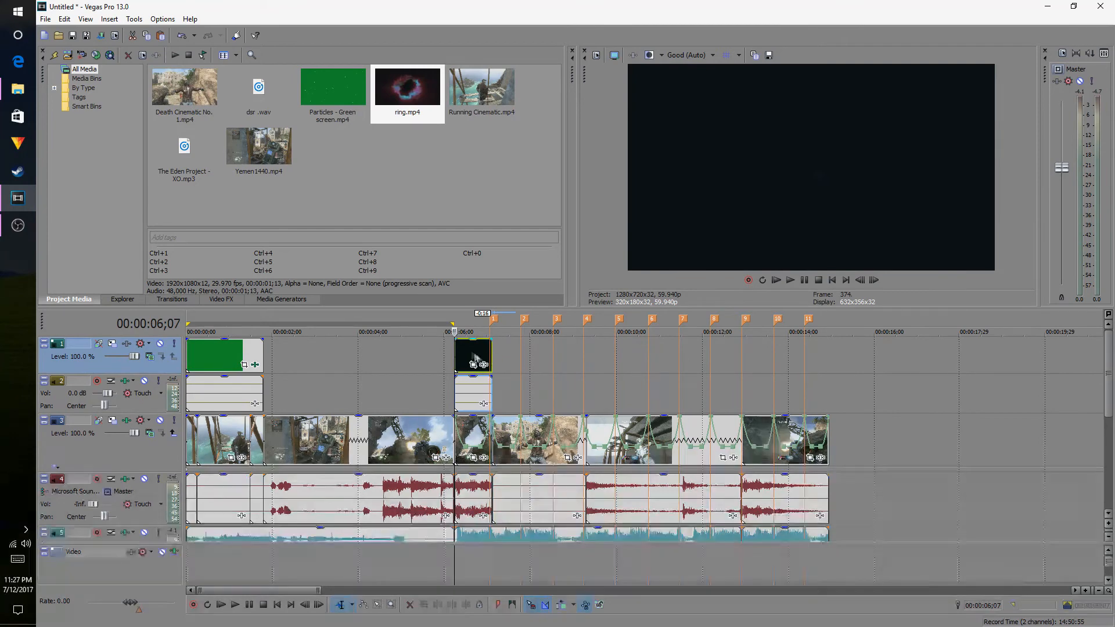
Add Sony Chroma Keyer to the ring clip and set its key color to black, 0, 0.0, 0.0
right_click(472, 355)
click(502, 316)
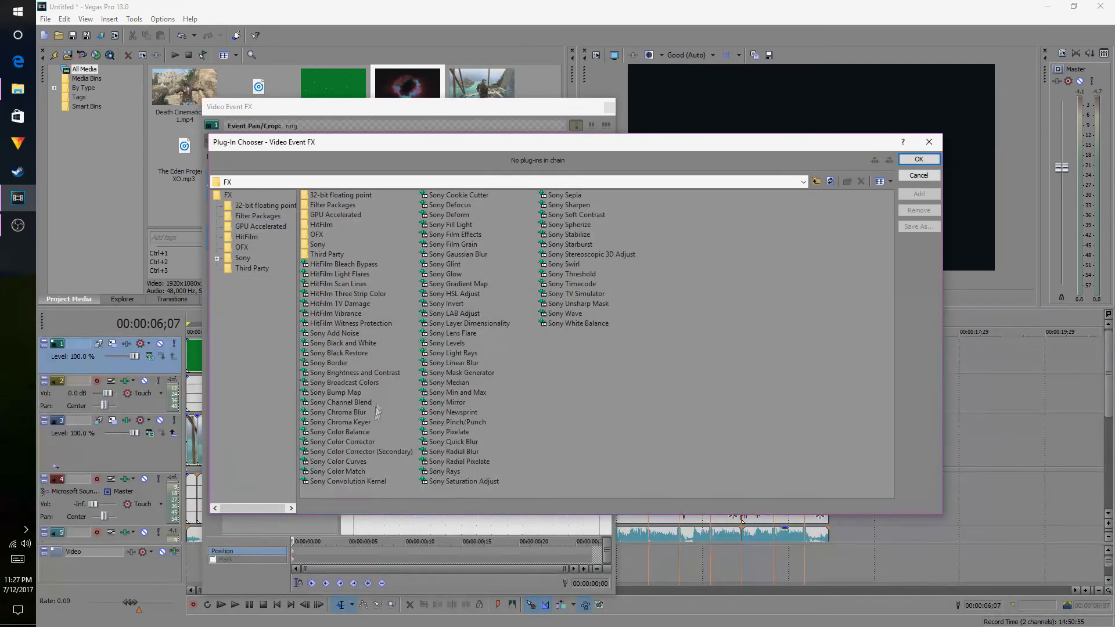
double_click(360, 422)
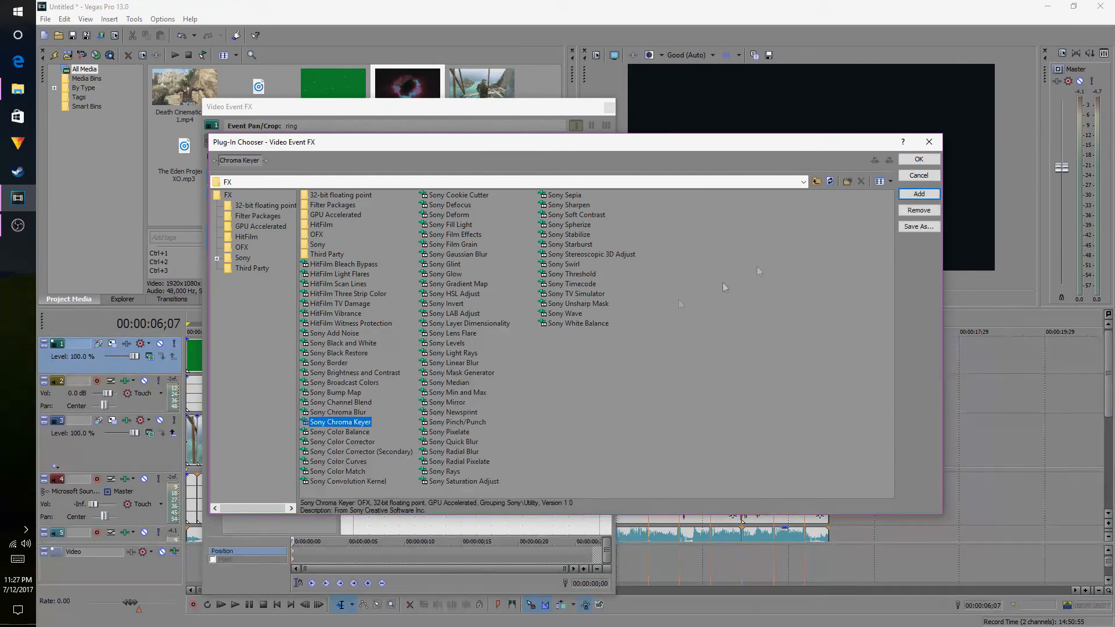
click(917, 160)
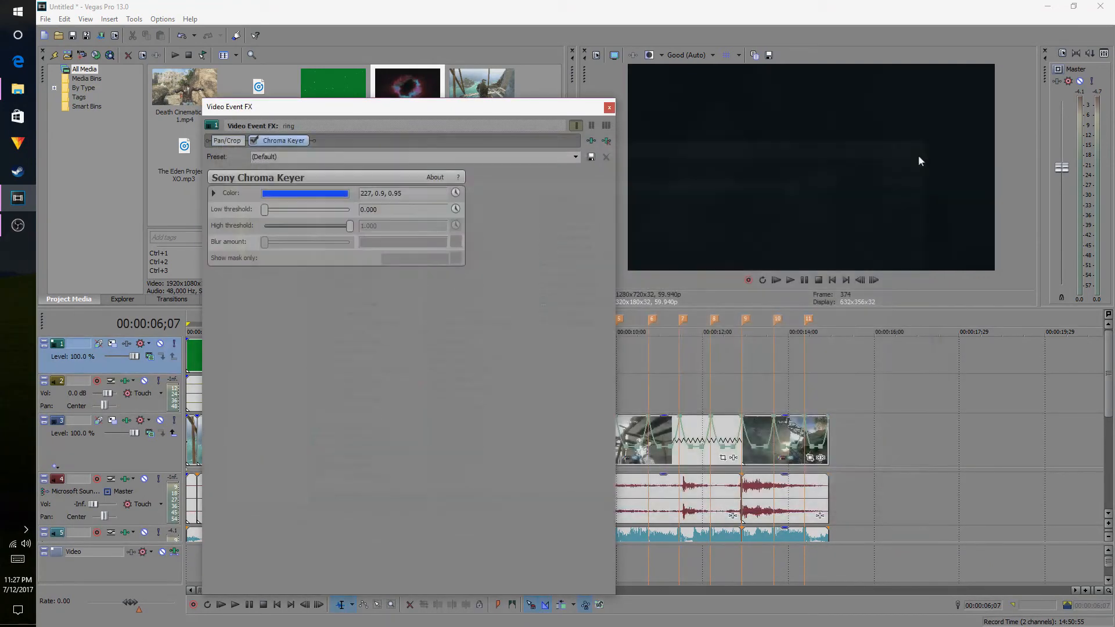
click(305, 194)
drag(326, 253, 325, 354)
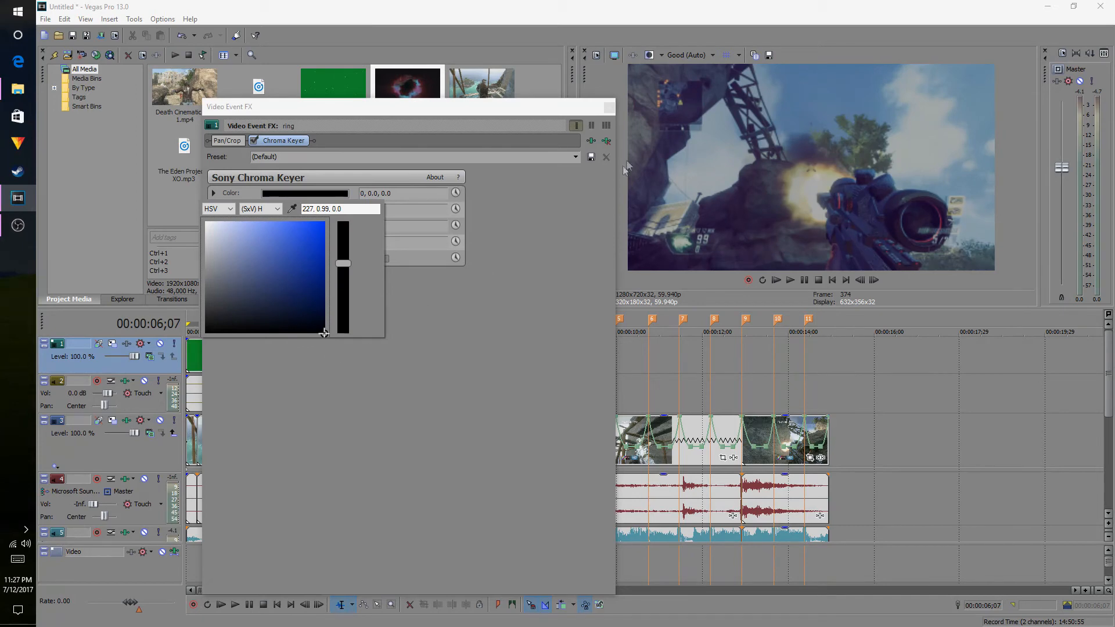
click(610, 108)
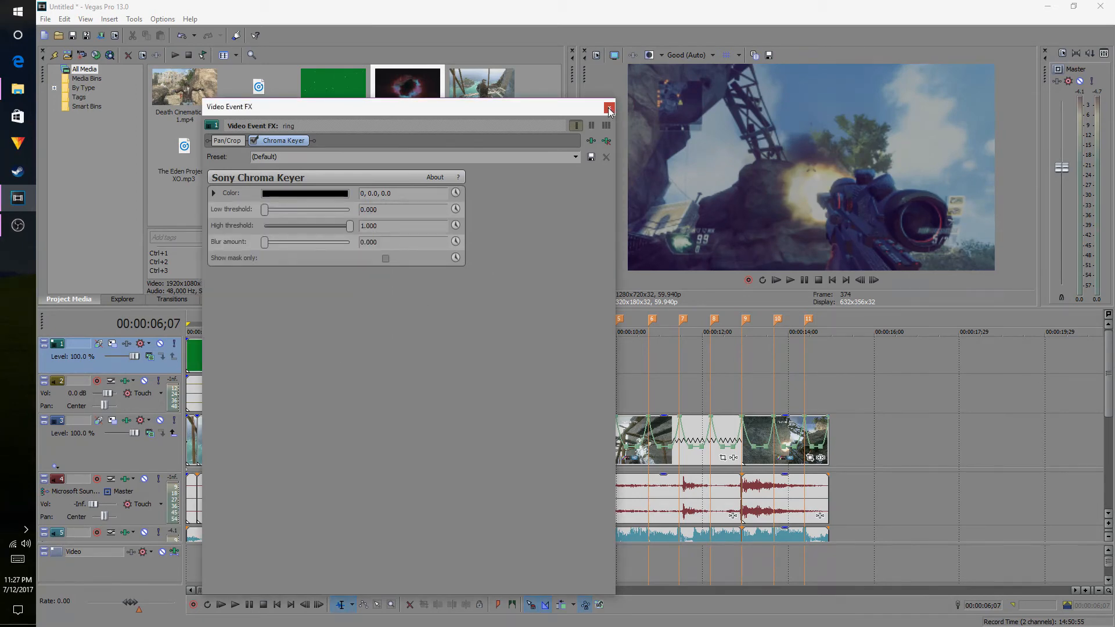
click(608, 108)
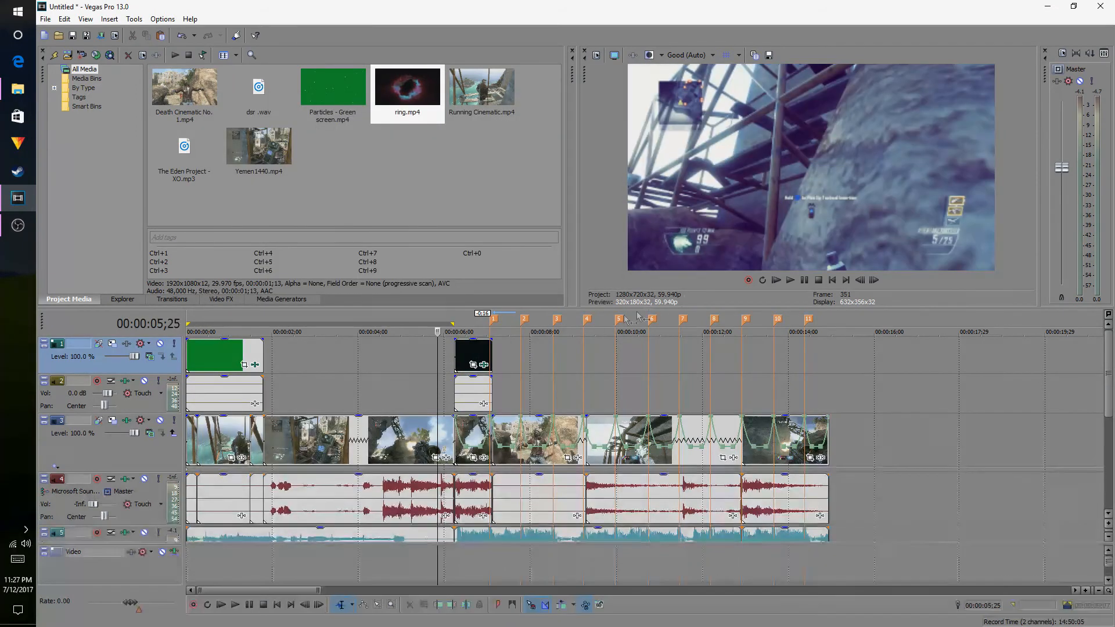
Play through the keyed ring overlay and paste a copy of it above the start of the last gameplay clip, at marker 9
click(790, 280)
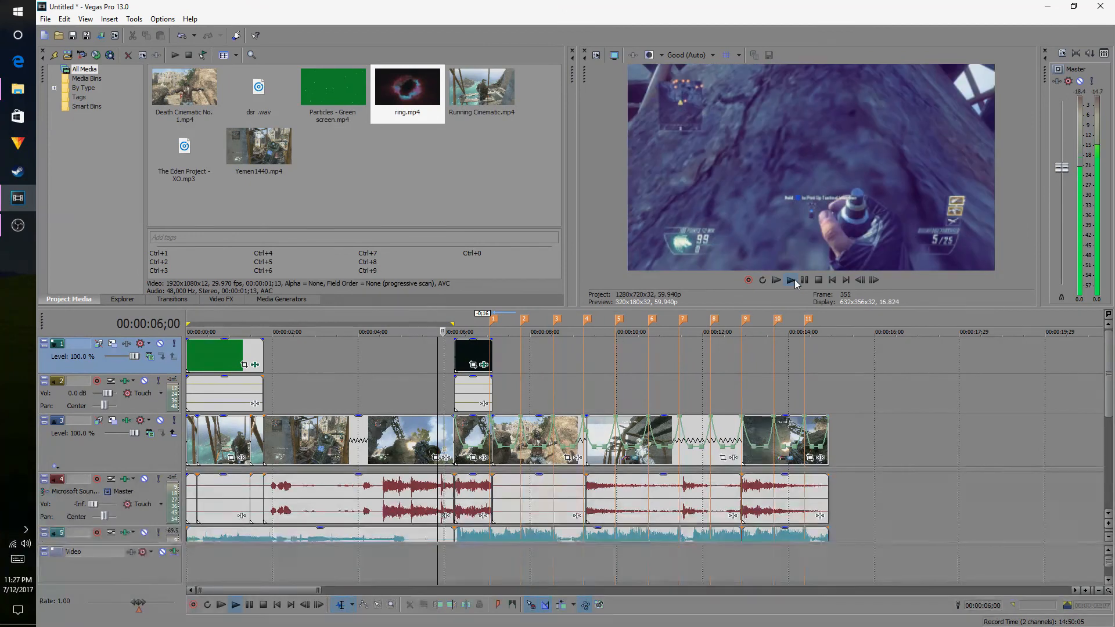
click(803, 281)
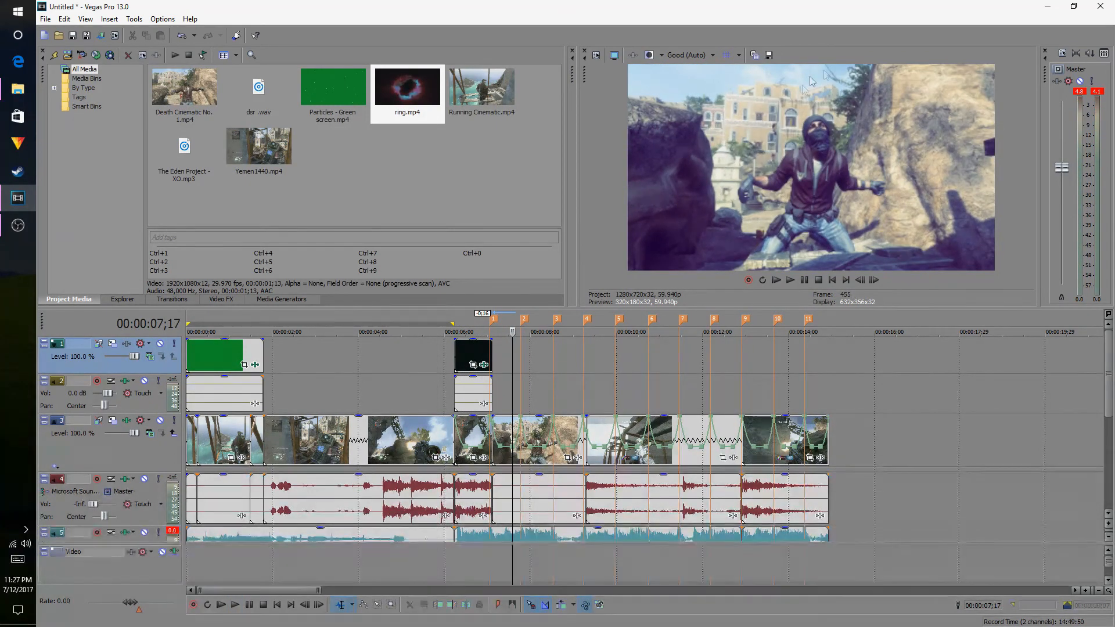
right_click(477, 344)
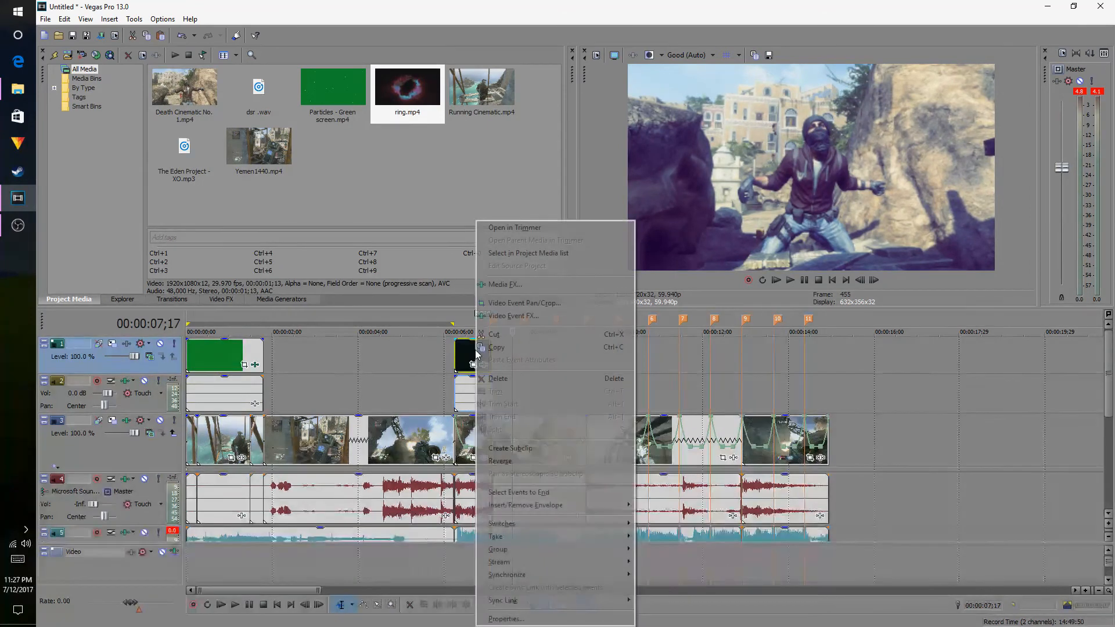
click(523, 351)
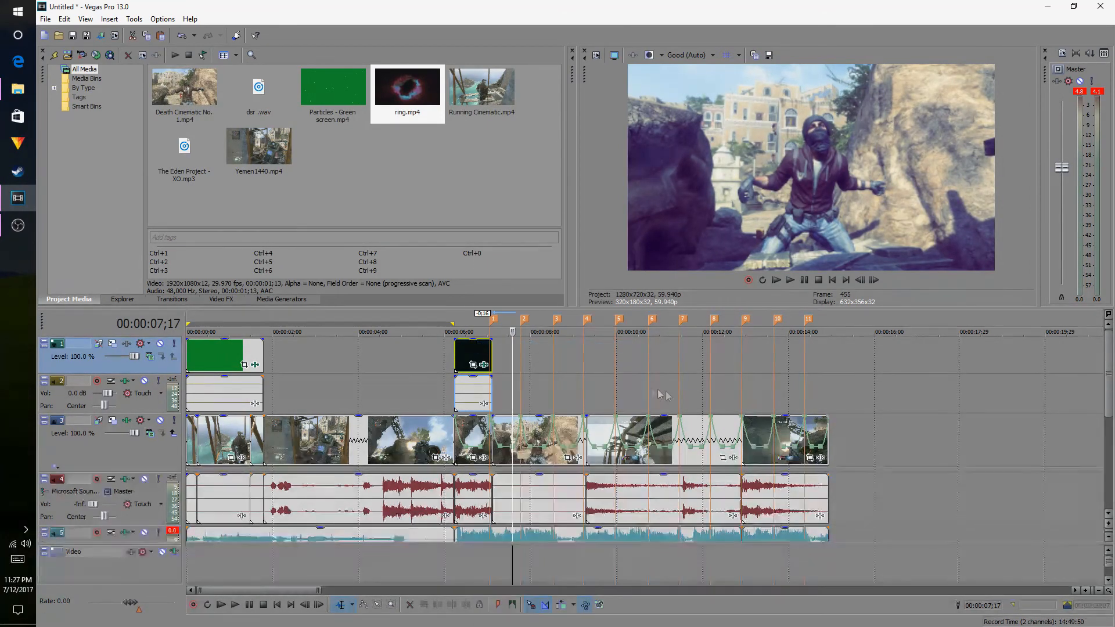
click(739, 388)
right_click(740, 388)
click(756, 395)
drag(759, 382, 755, 357)
click(730, 357)
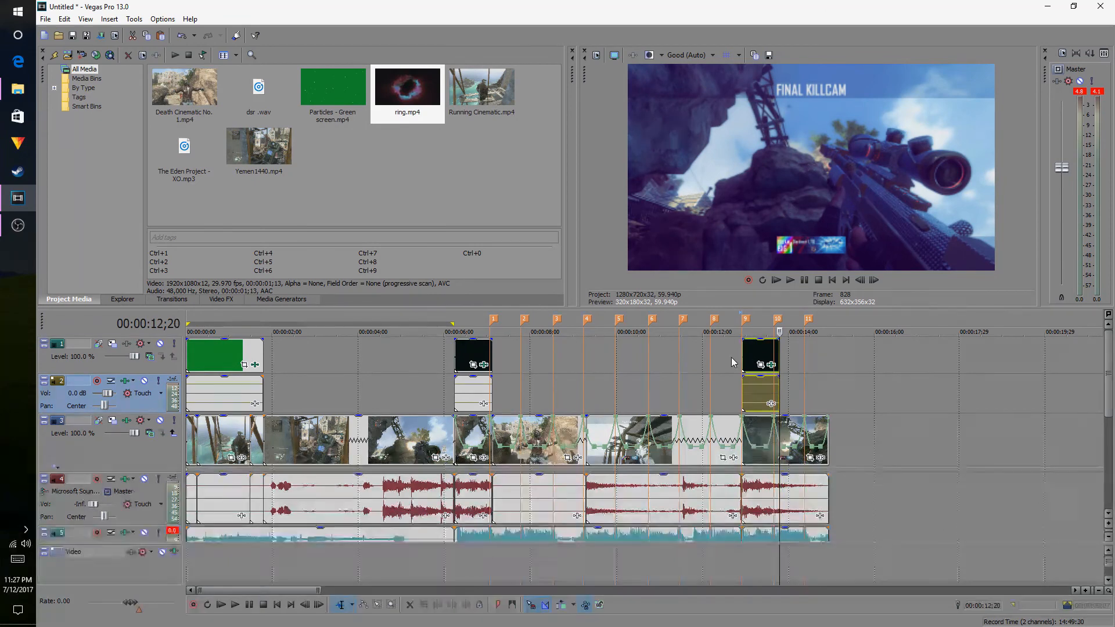
Play the final killcam section to check the second ring overlay over the gameplay
click(791, 280)
click(804, 280)
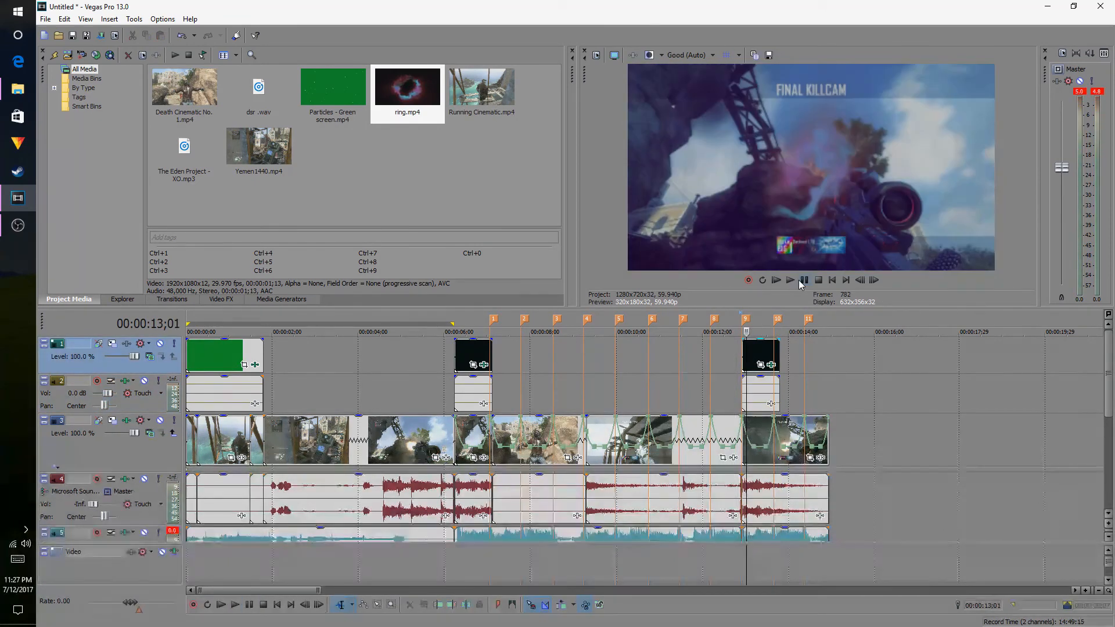
click(790, 280)
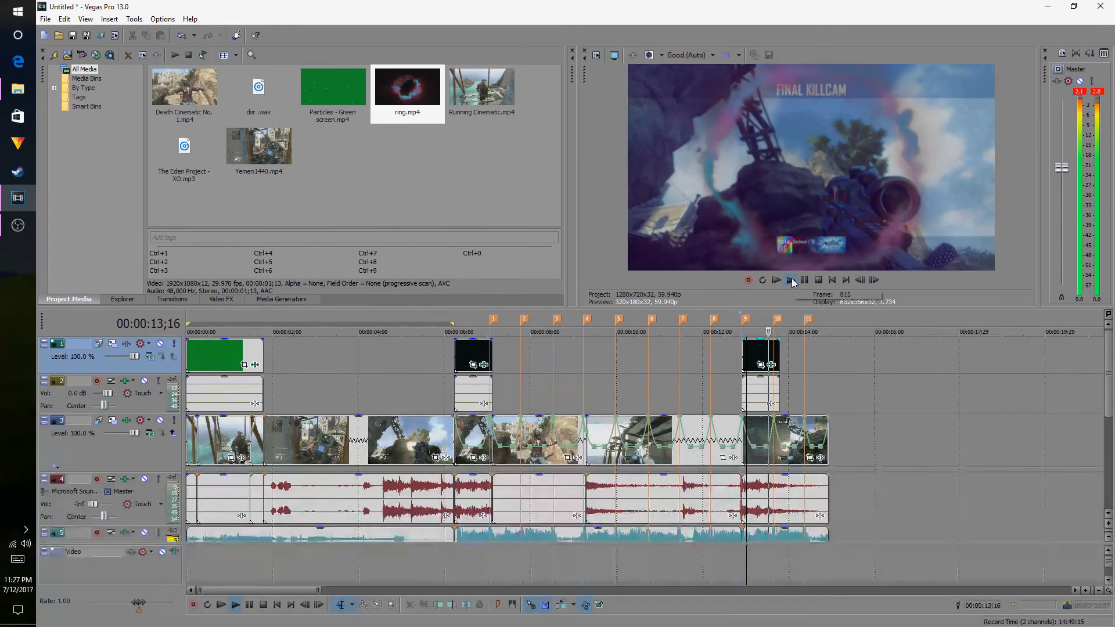
click(804, 280)
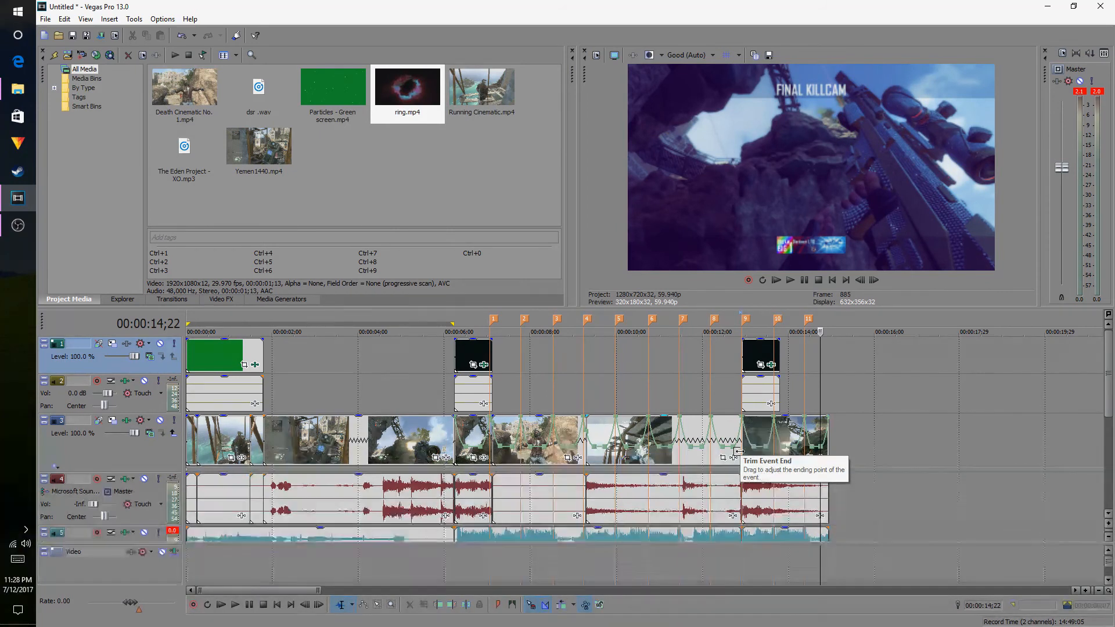
Select the time range covering the whole montage, from 00:00:00;00 to 00:00:15;28
drag(864, 438, 38, 380)
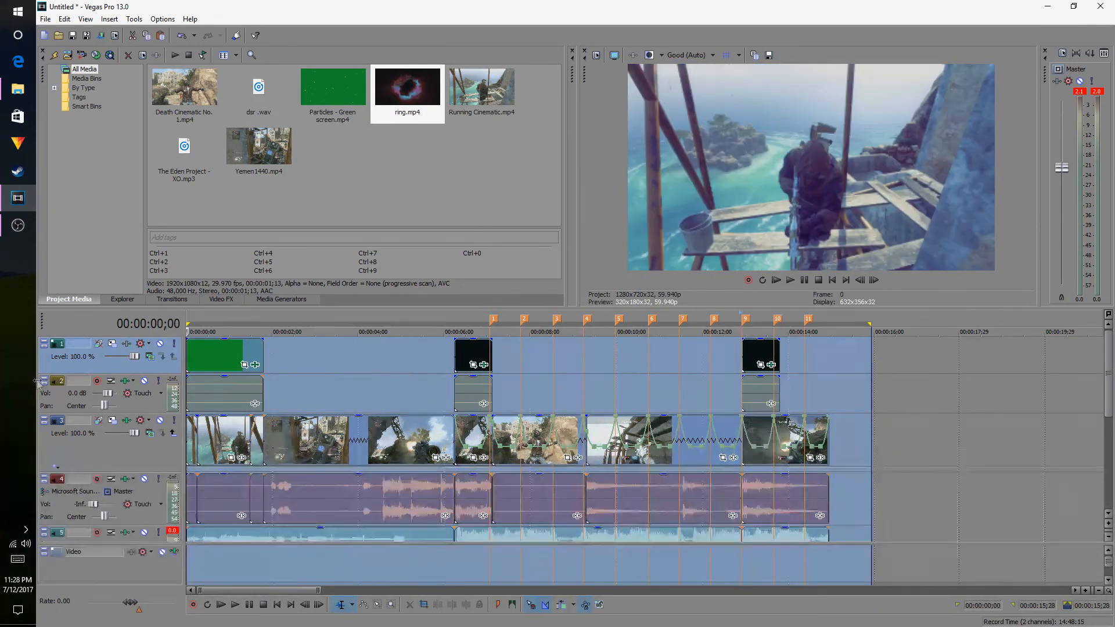